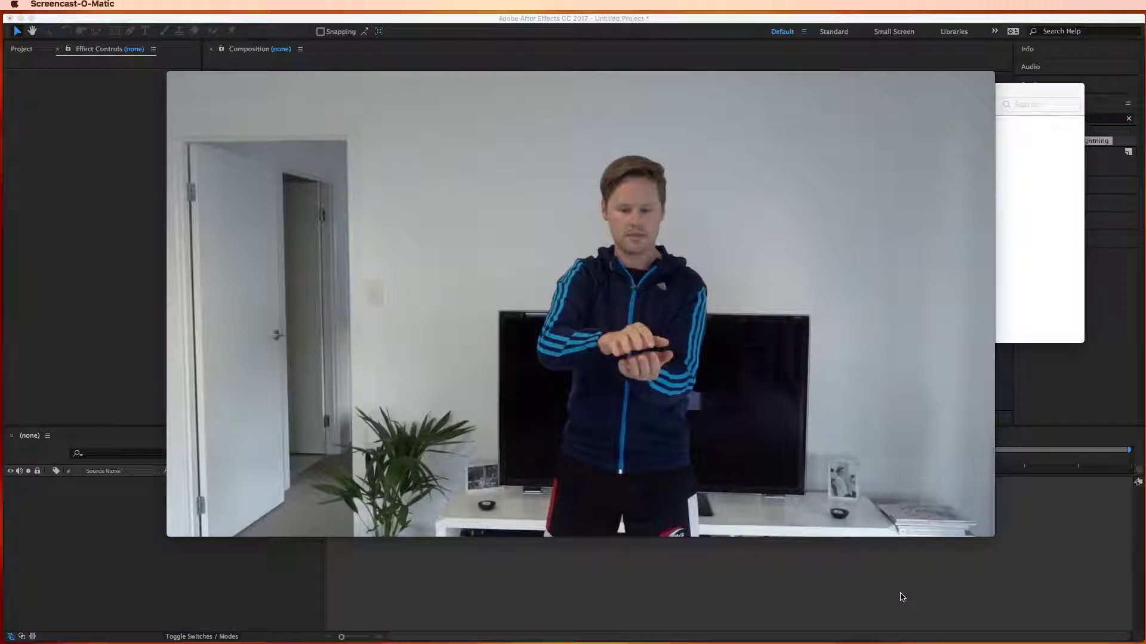
Watch the Example.mp4 reference clip in QuickTime Player, then close it and return to After Effects
mouse_move(642, 379)
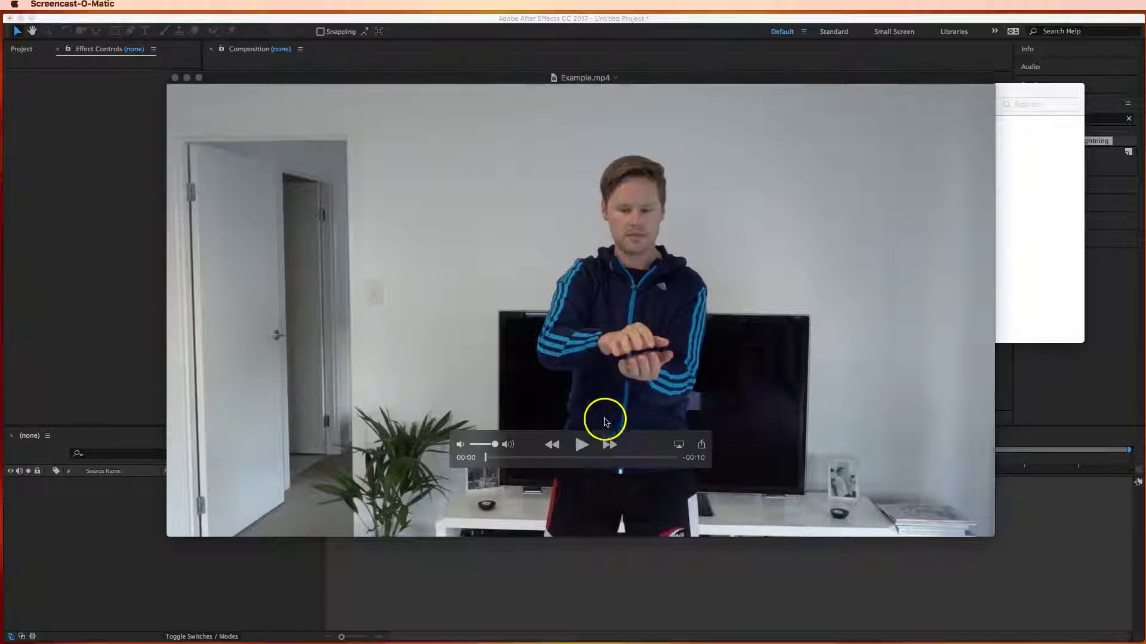
left_click(579, 447)
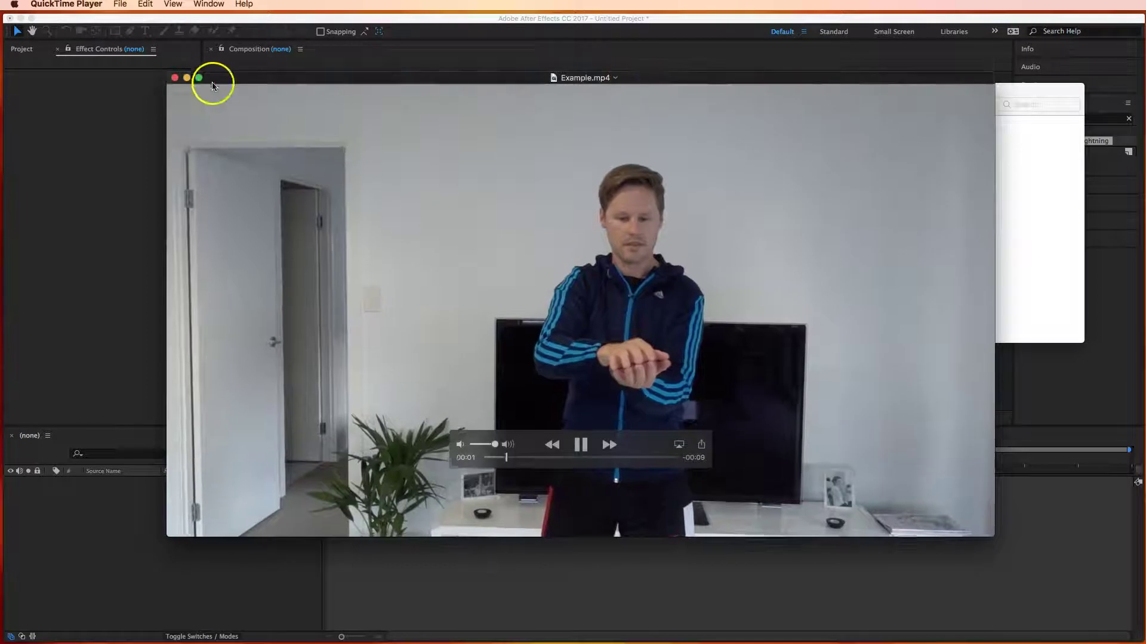
left_click(174, 79)
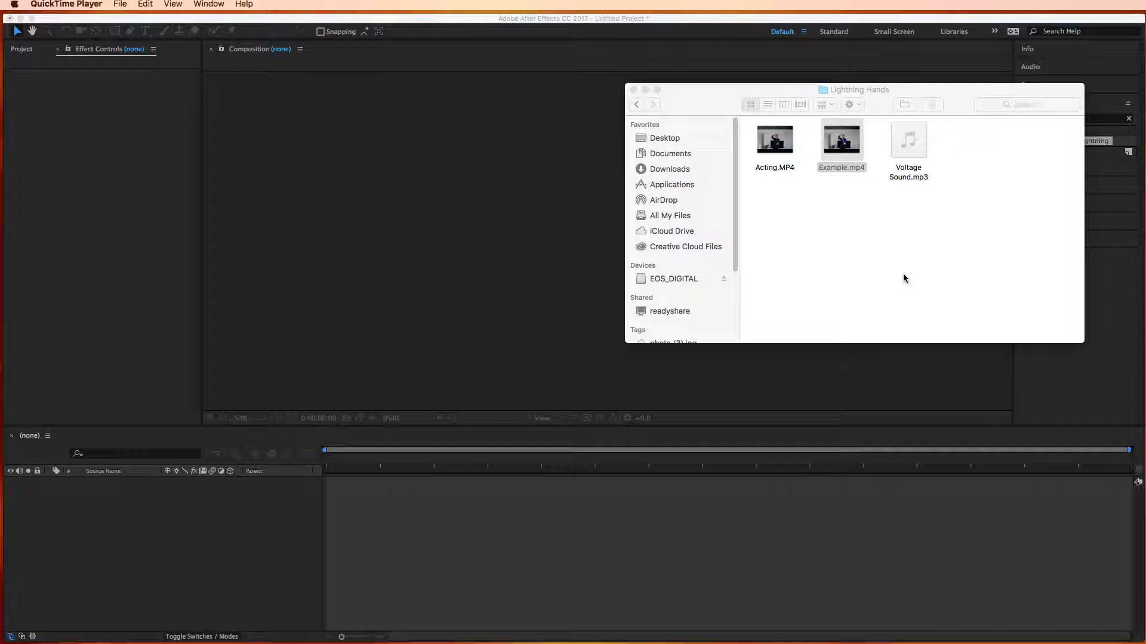
left_click(721, 463)
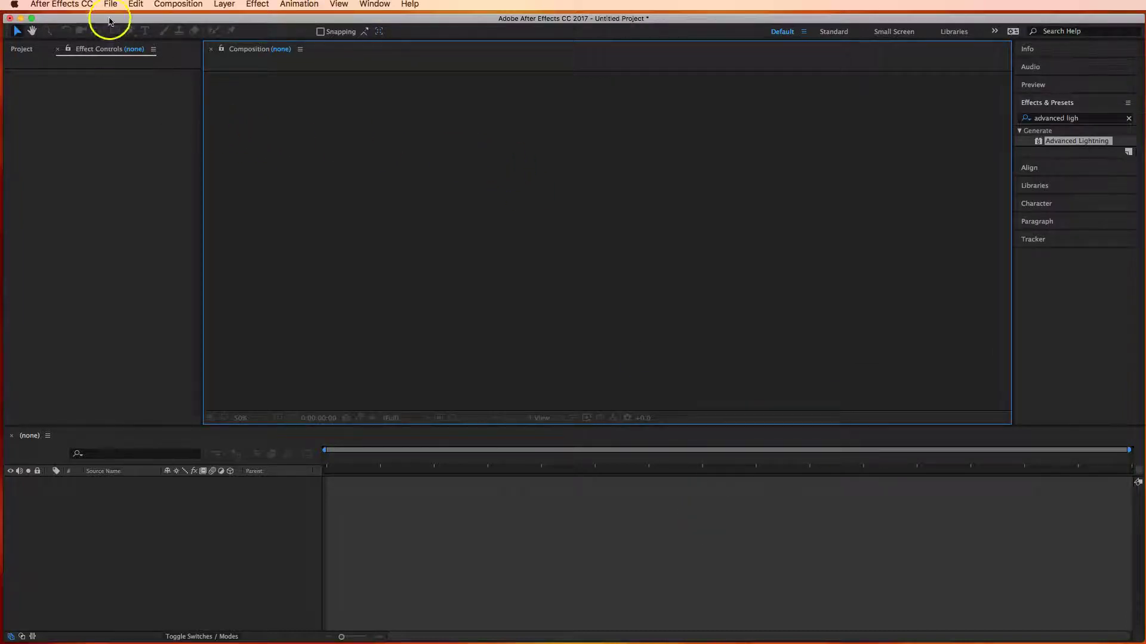
Create a new After Effects project from File > New, choosing Don't Save for the old one
left_click(110, 6)
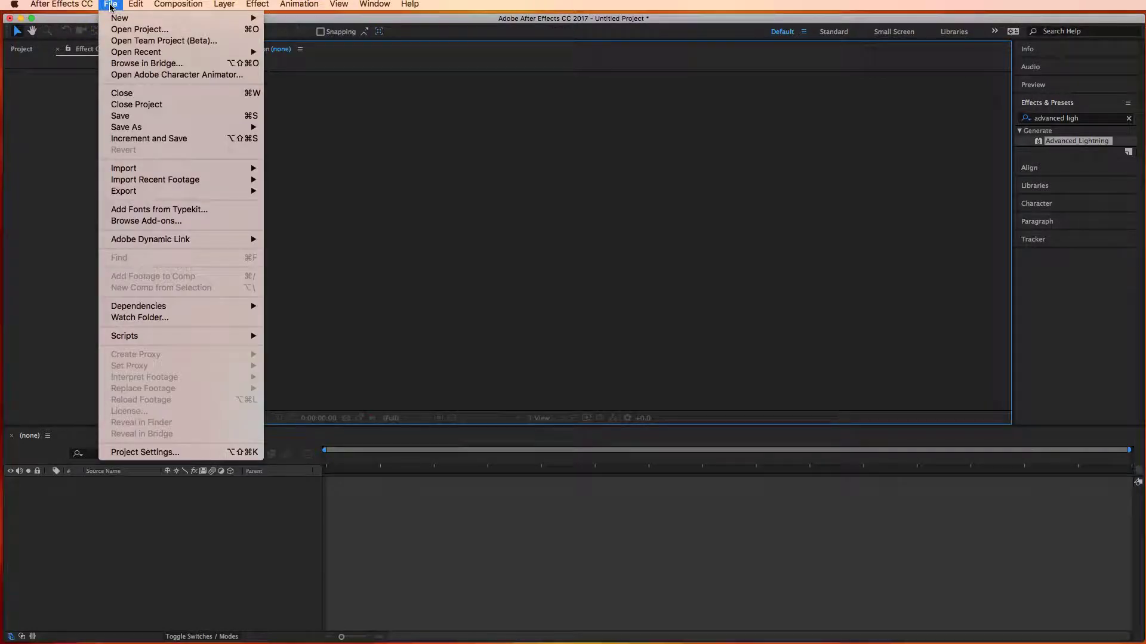
mouse_move(120, 17)
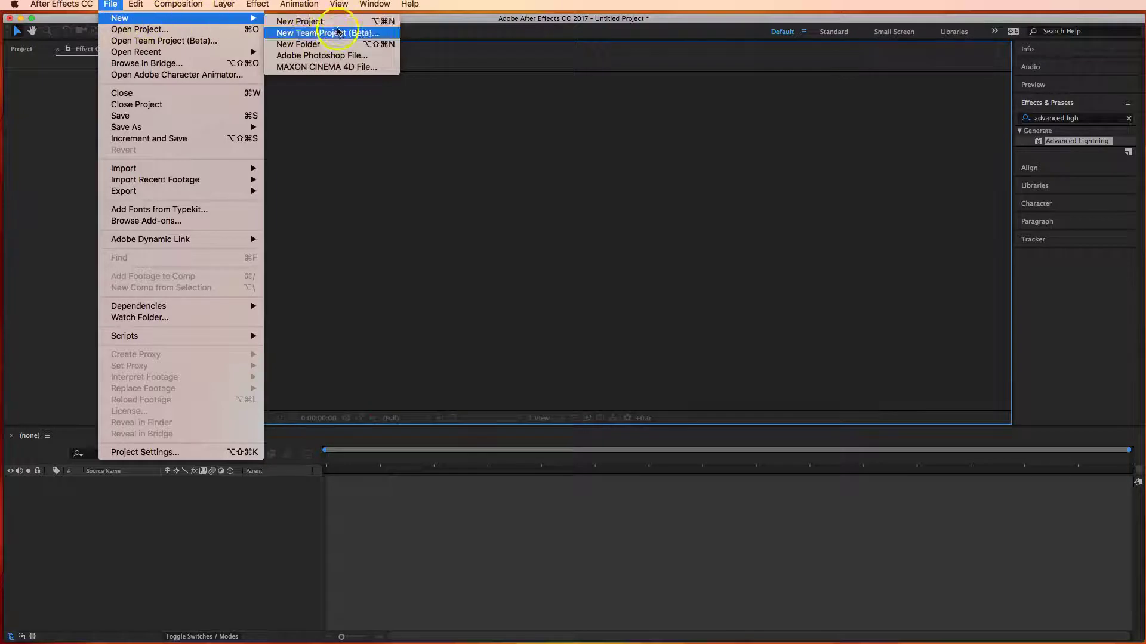
left_click(341, 23)
left_click(554, 350)
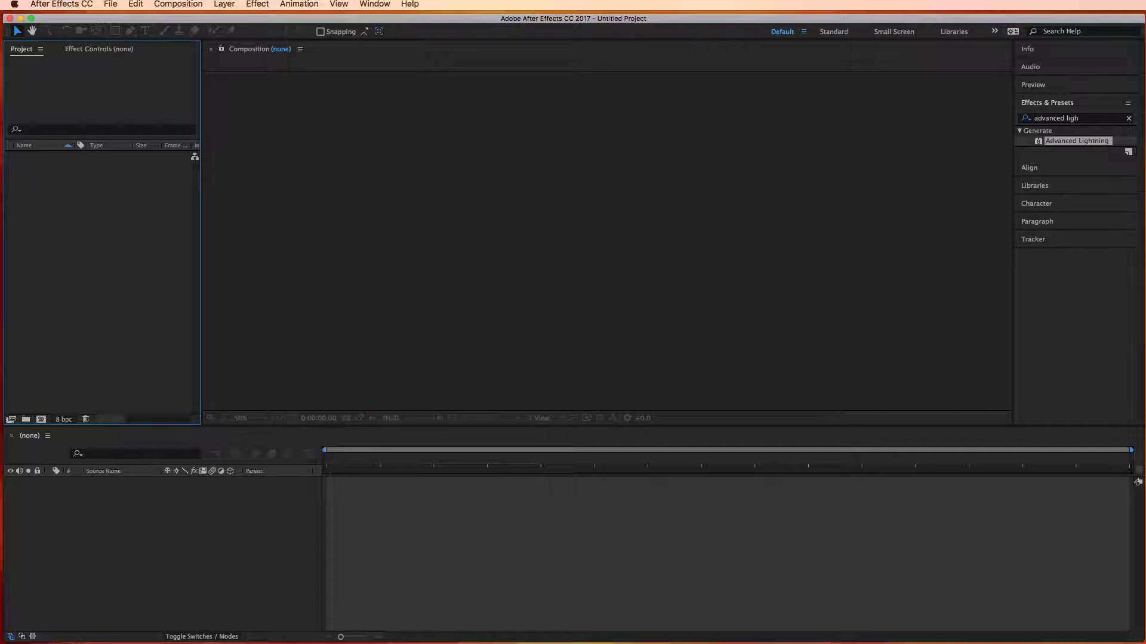
Quick Look Acting.MP4 in the Lightning Hands folder, then import it into the Project panel
key("super+Tab")
left_click_drag(722, 99, 669, 132)
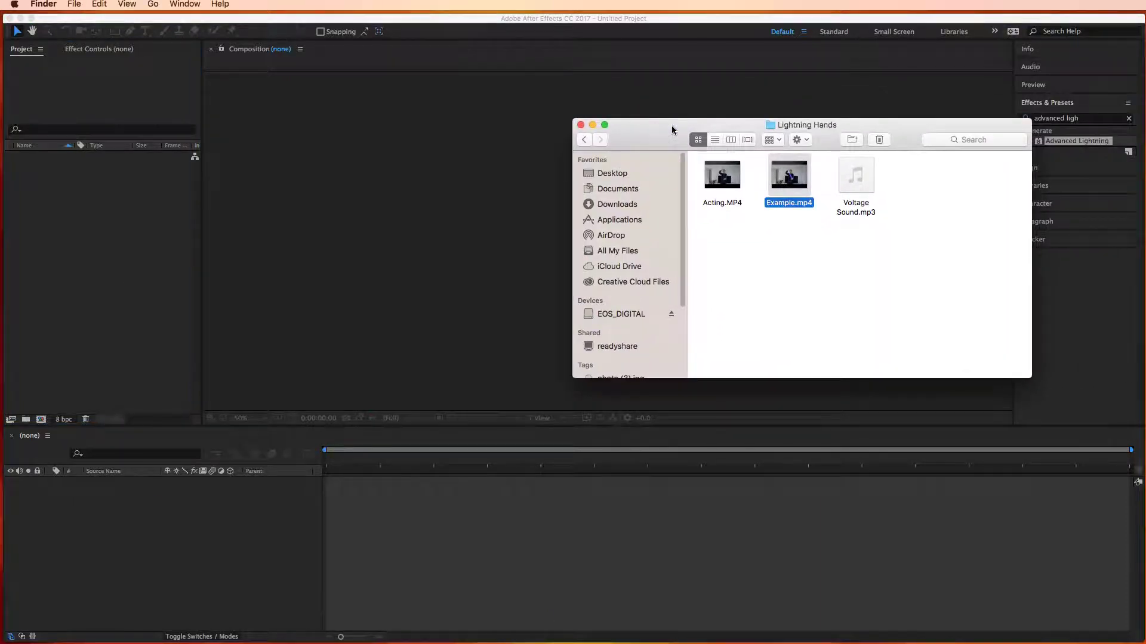
left_click(715, 190)
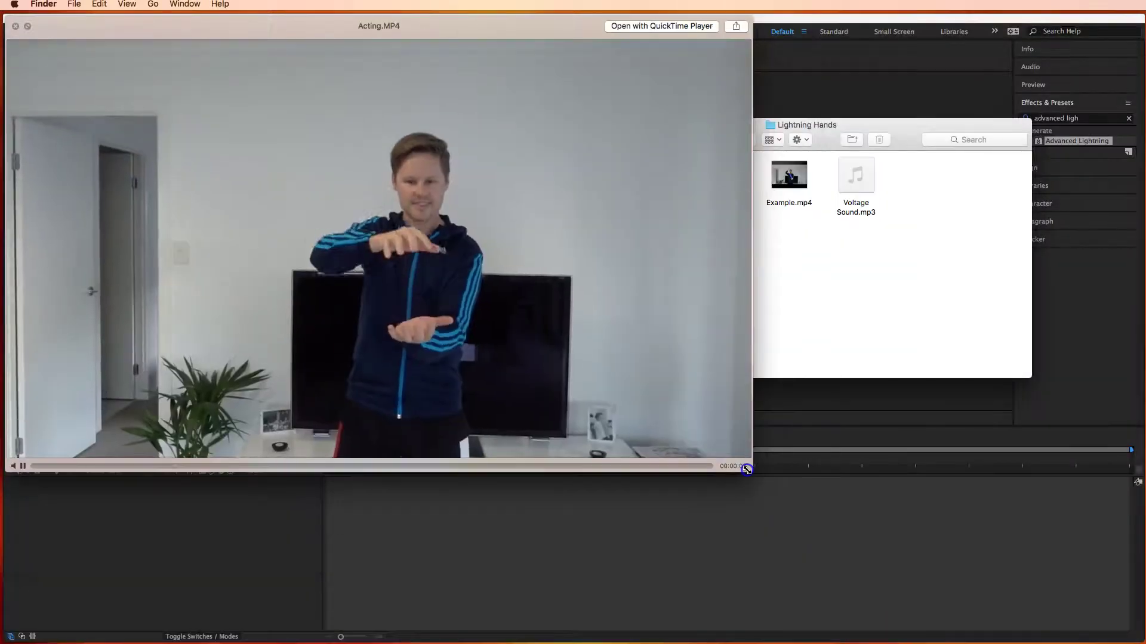
left_click(744, 438)
left_click(716, 188)
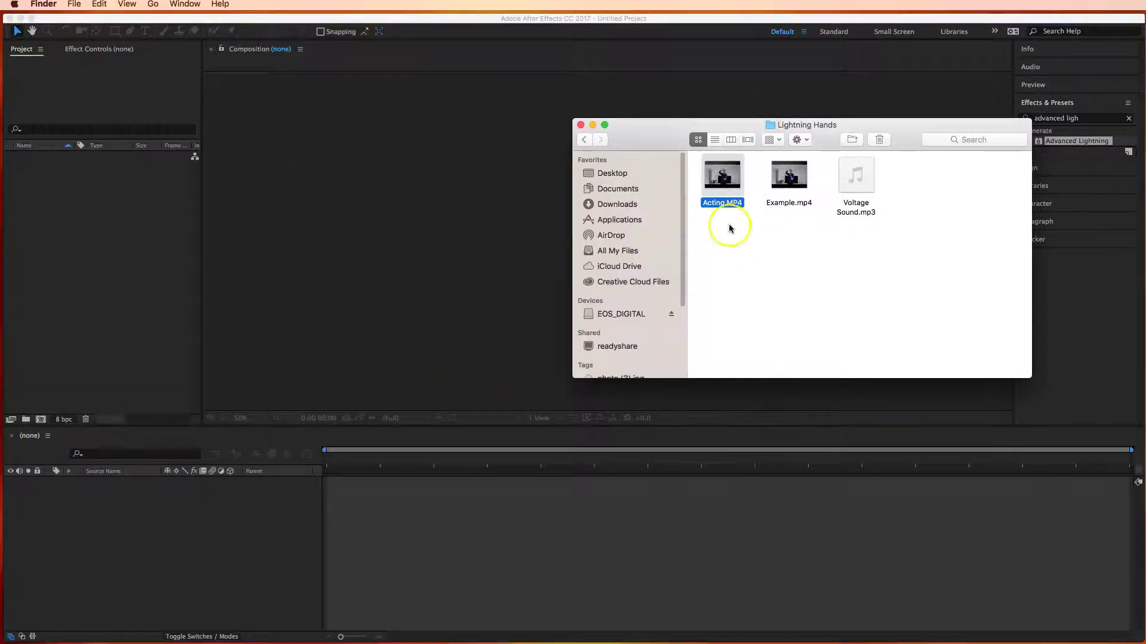
left_click_drag(716, 188, 100, 230)
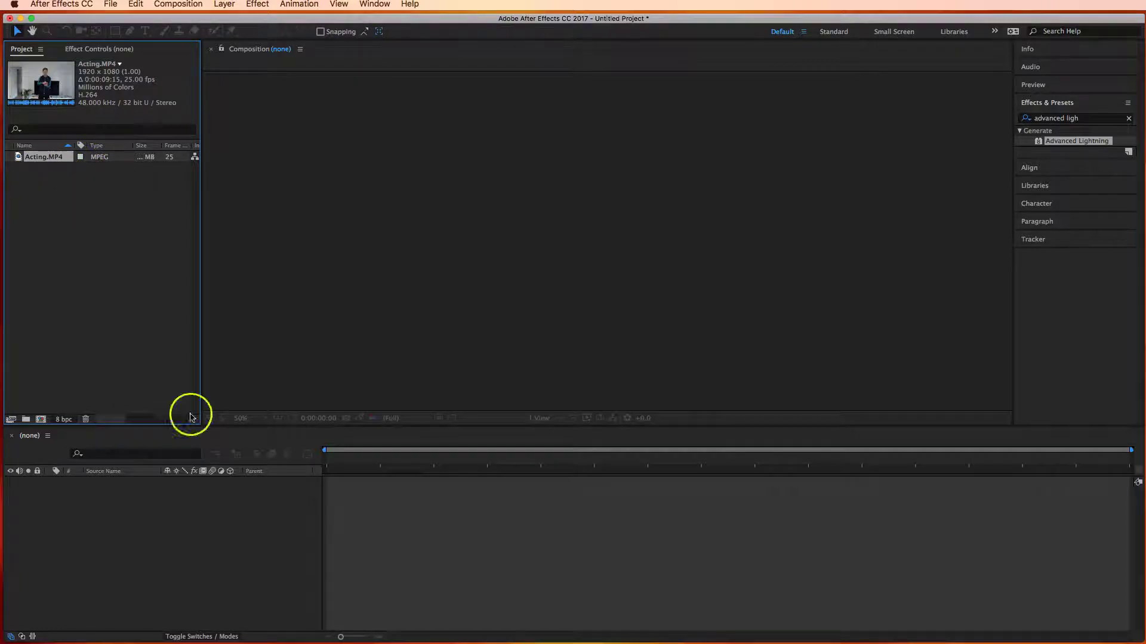
Import Voltage Sound.mp3 into the project and check the details of both imported items
key("super+Tab")
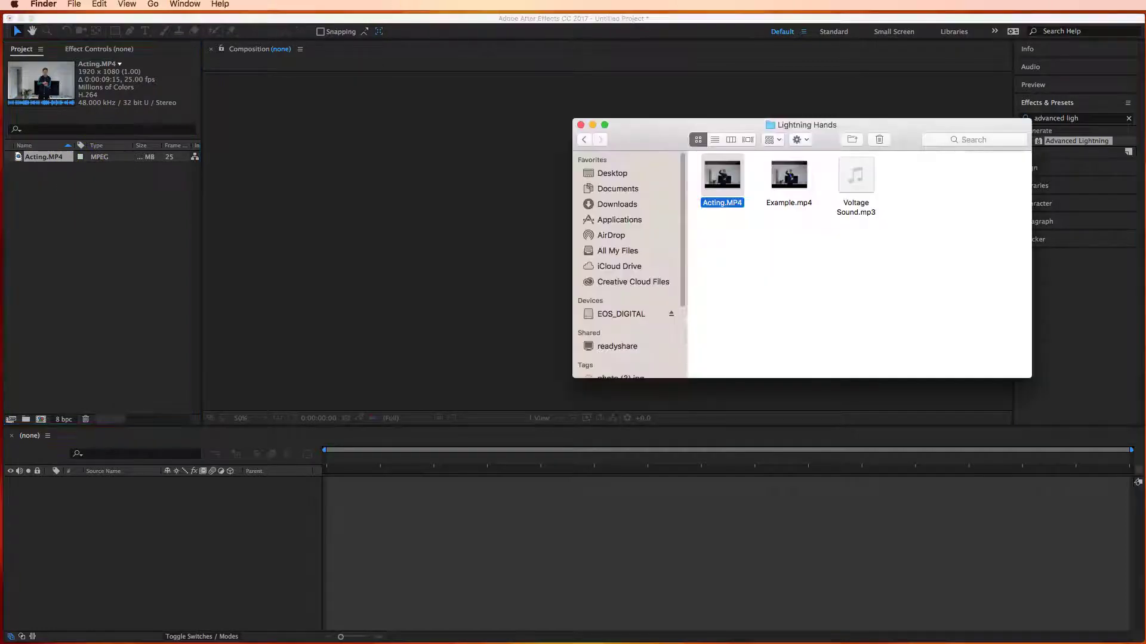
left_click(862, 192)
left_click(871, 194)
left_click_drag(868, 192, 107, 220)
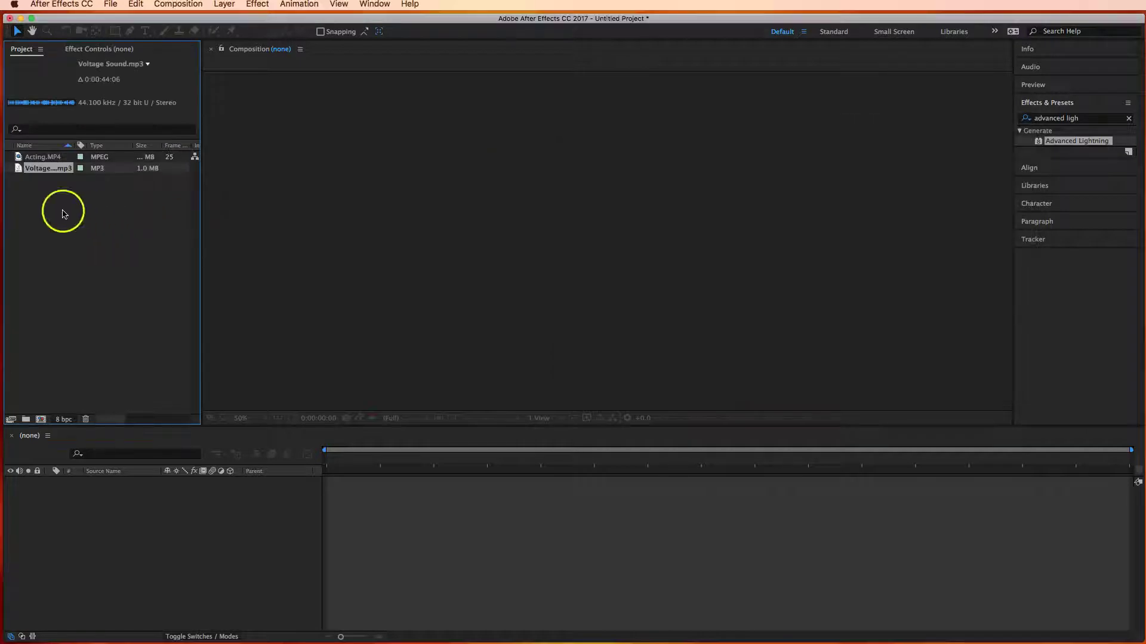
left_click(32, 158)
left_click(49, 170)
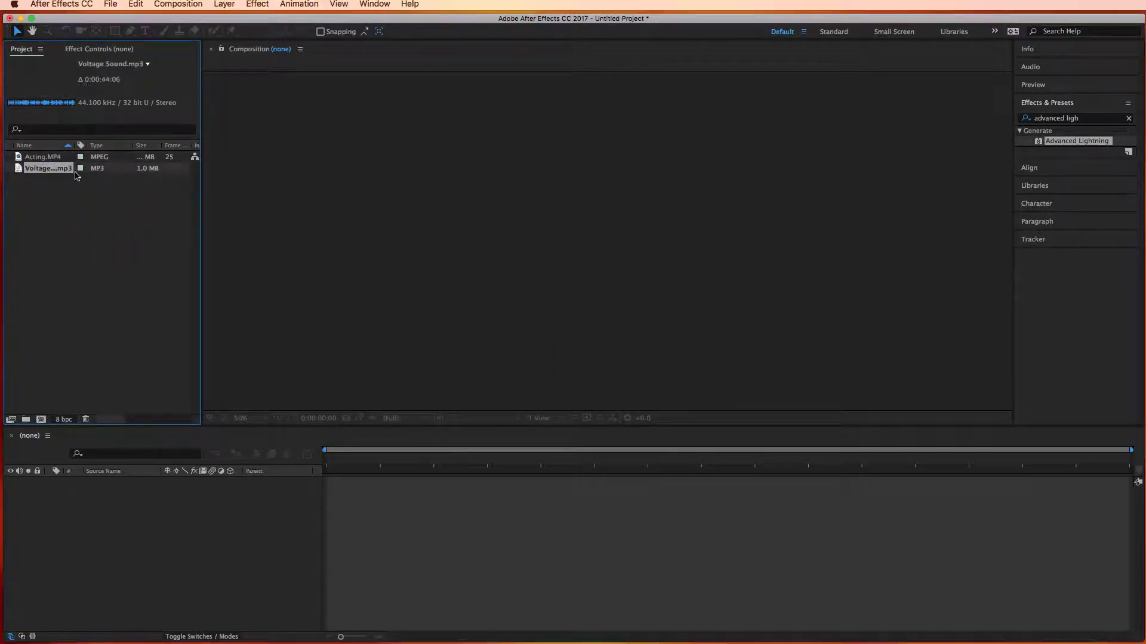
left_click(46, 157)
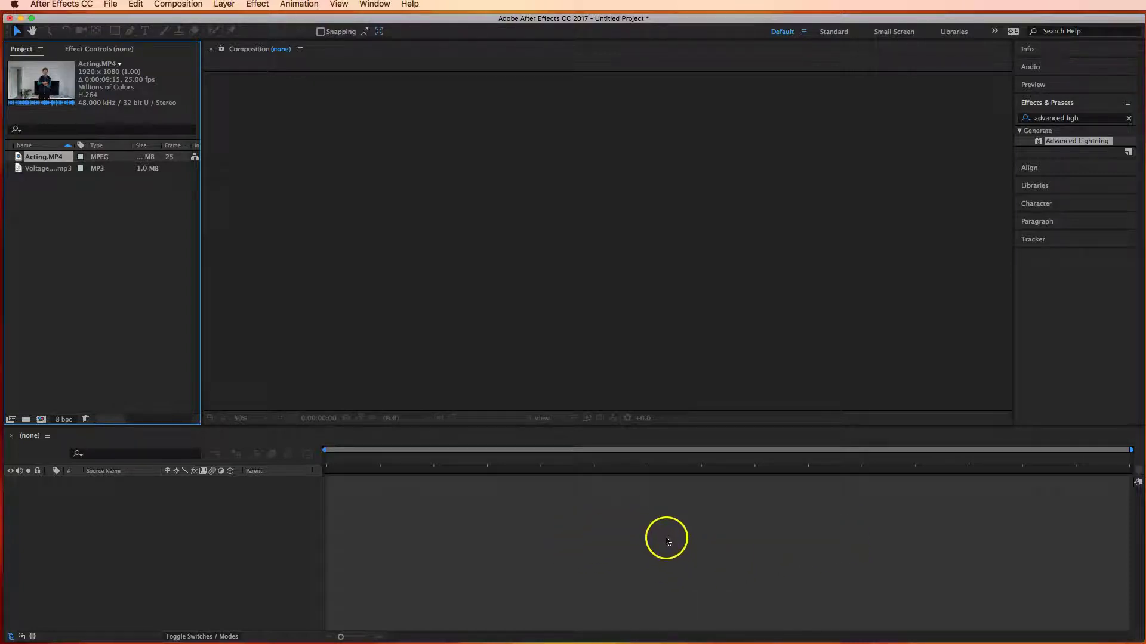
Clear the effects search, build a 1920x1080 25 fps Acting composition from Acting.MP4, and preview it
left_click(1129, 119)
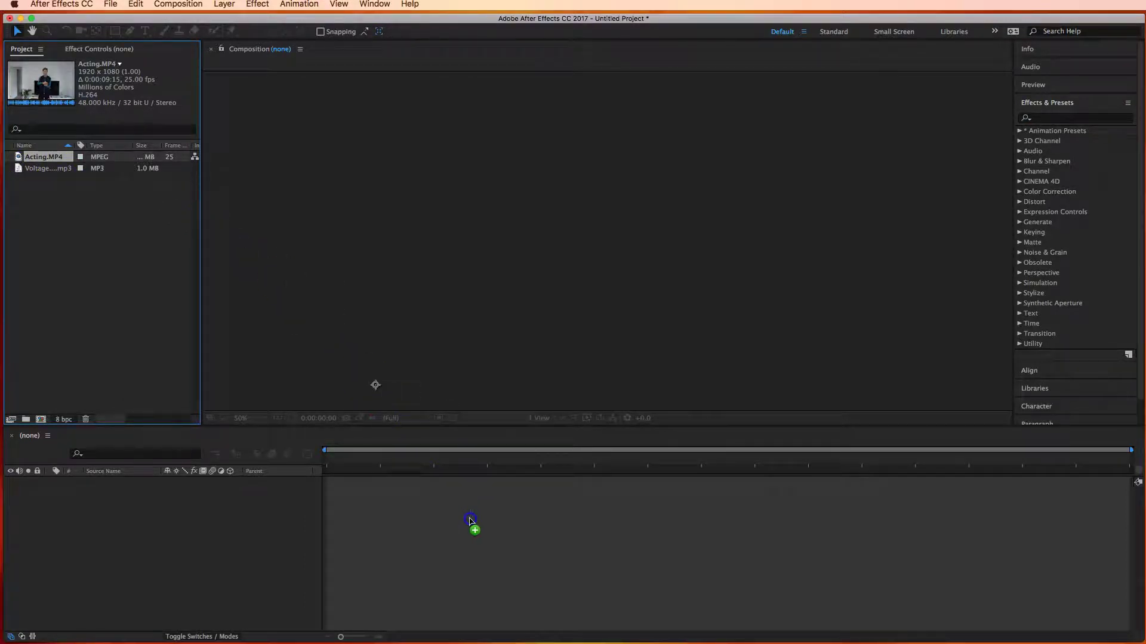
left_click_drag(470, 521, 468, 507)
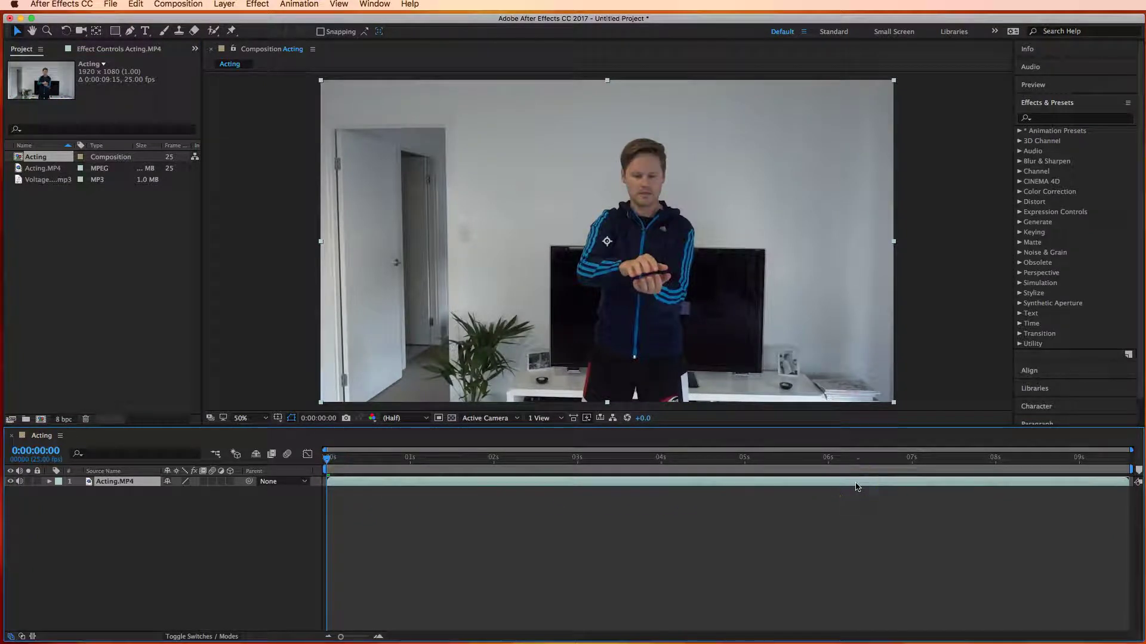
key("space")
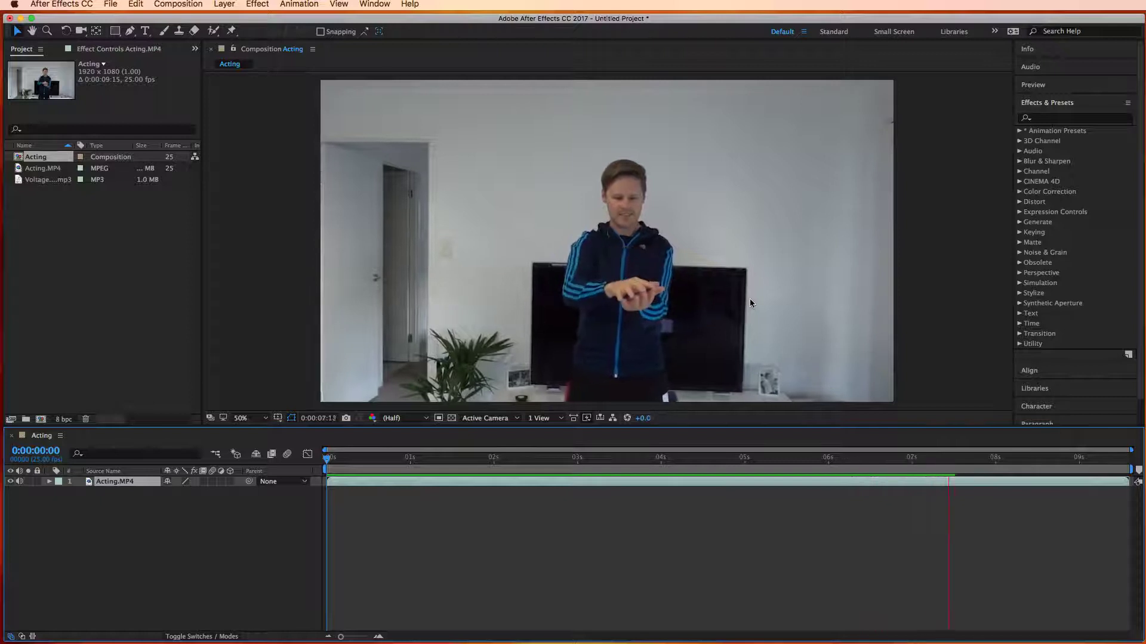
key("space")
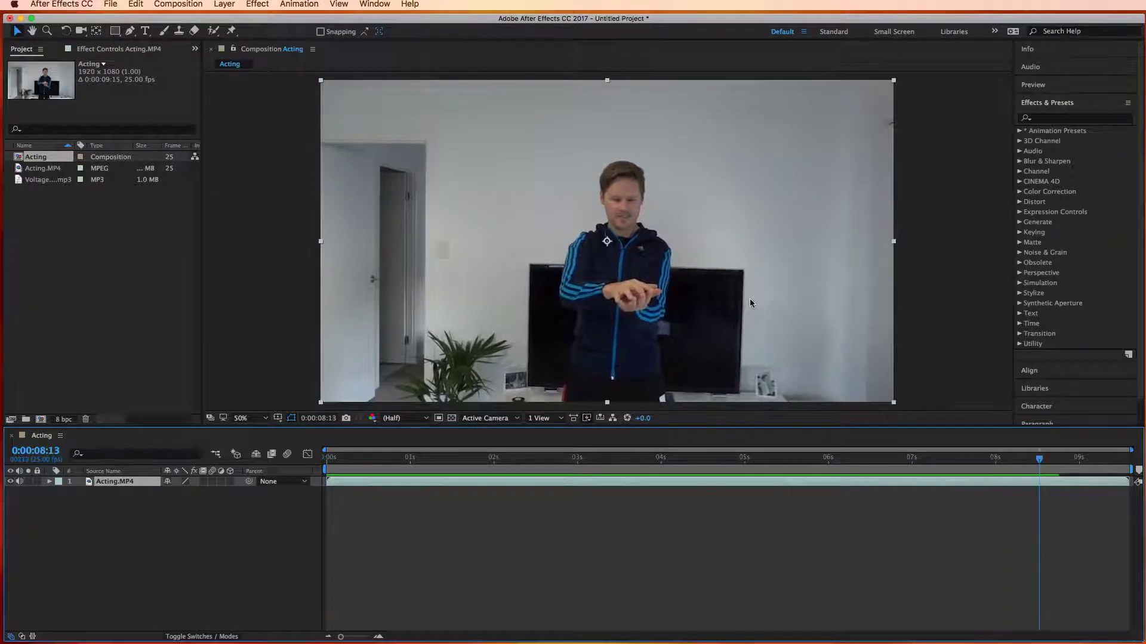
Lower the Acting.MP4 layer's Audio Levels to -192 dB
left_click(49, 482)
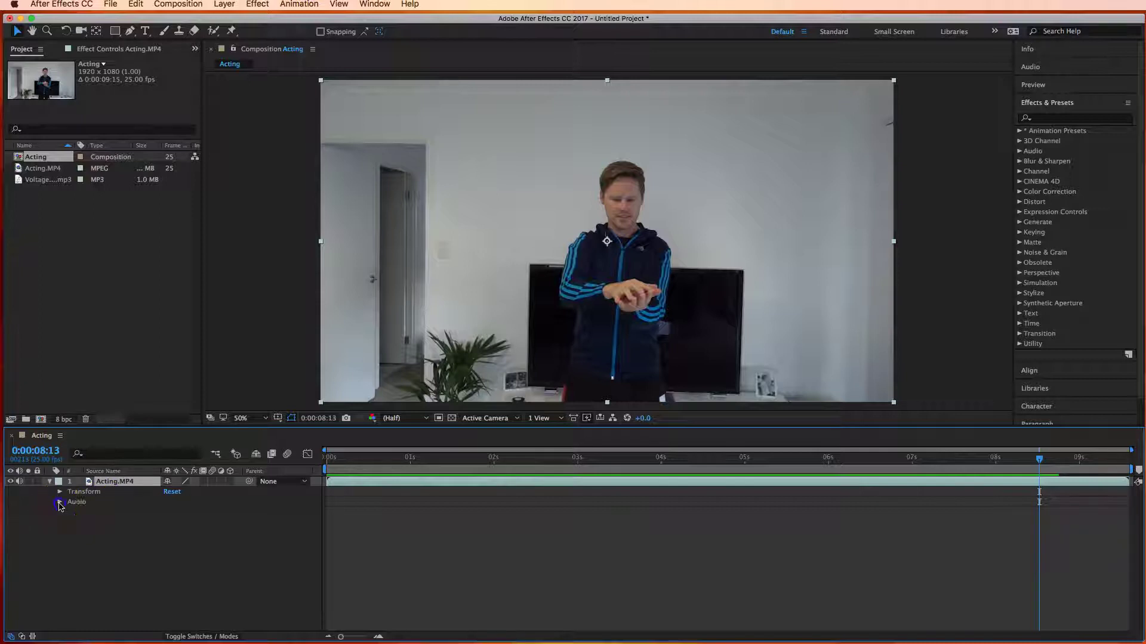
left_click(60, 503)
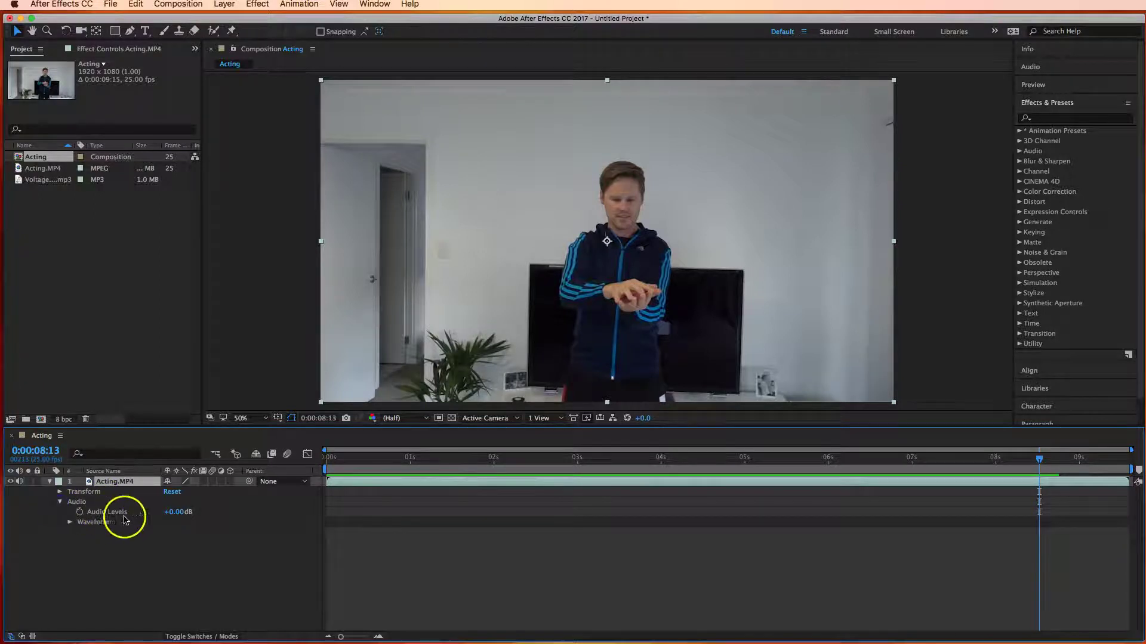
left_click_drag(178, 517, 138, 519)
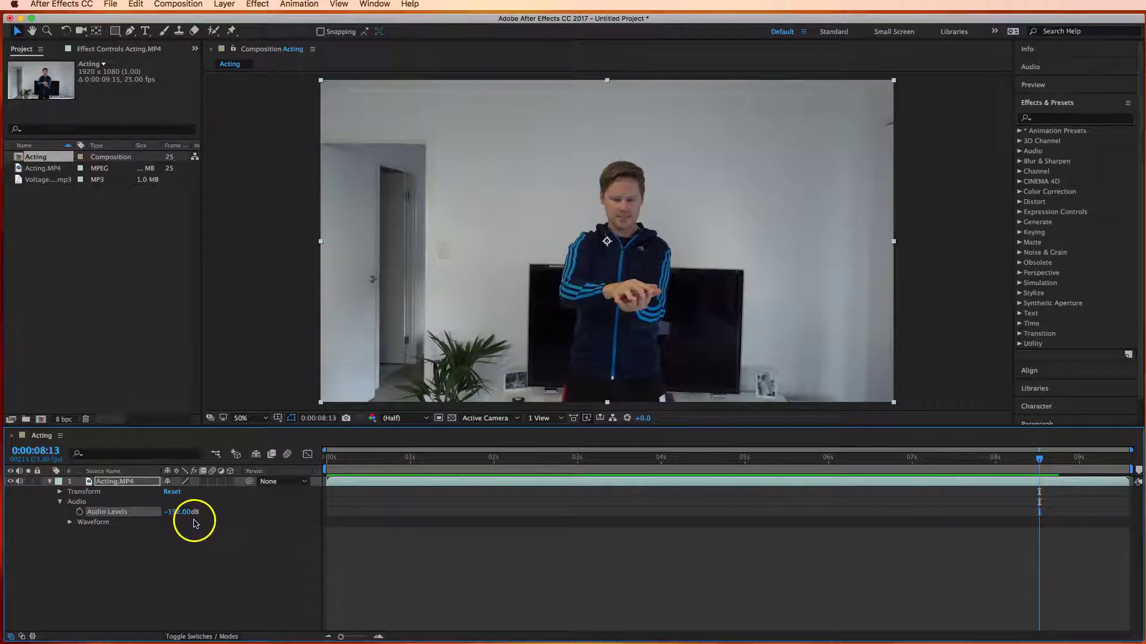
left_click(60, 502)
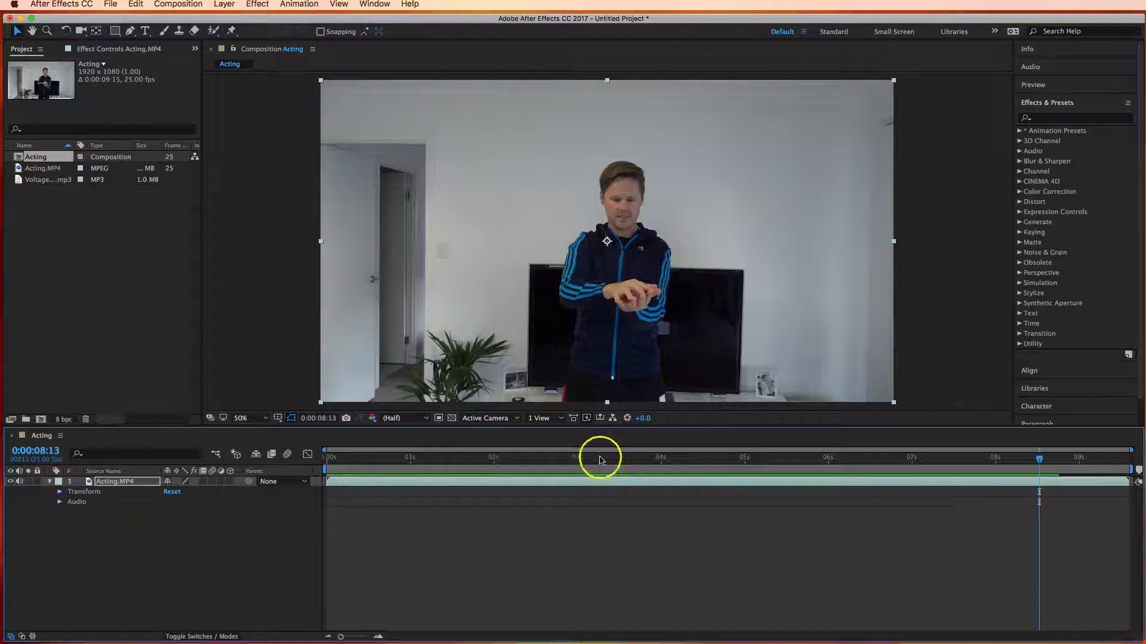
Preview from the start, then switch off the Acting.MP4 layer's audio and collapse its properties
left_click_drag(1036, 460, 305, 474)
key("space")
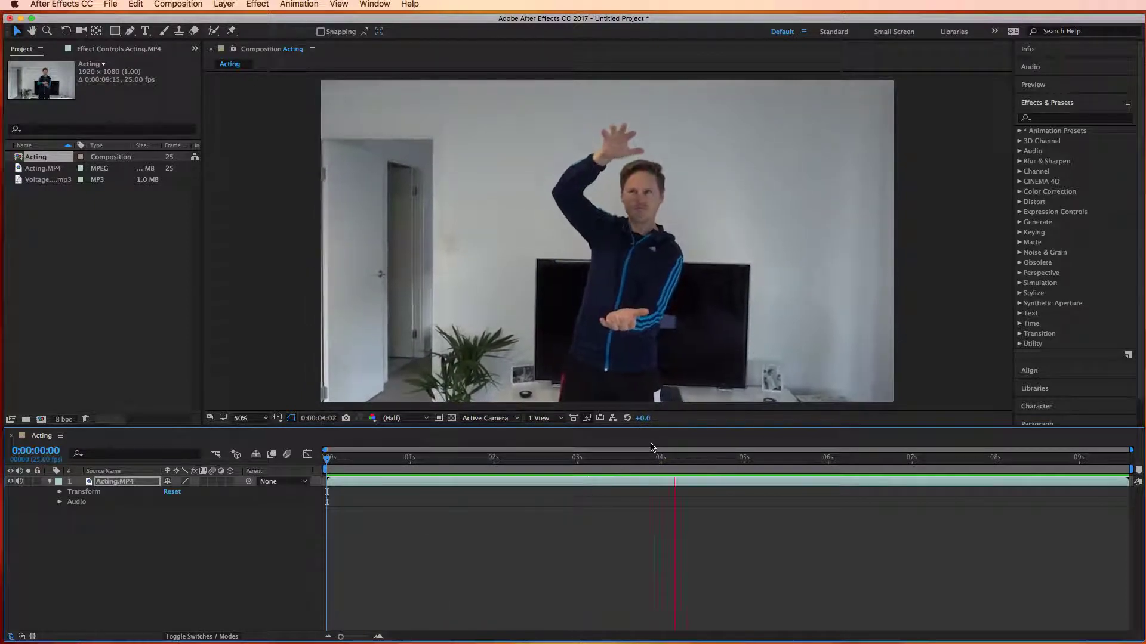
left_click(592, 460)
left_click(20, 482)
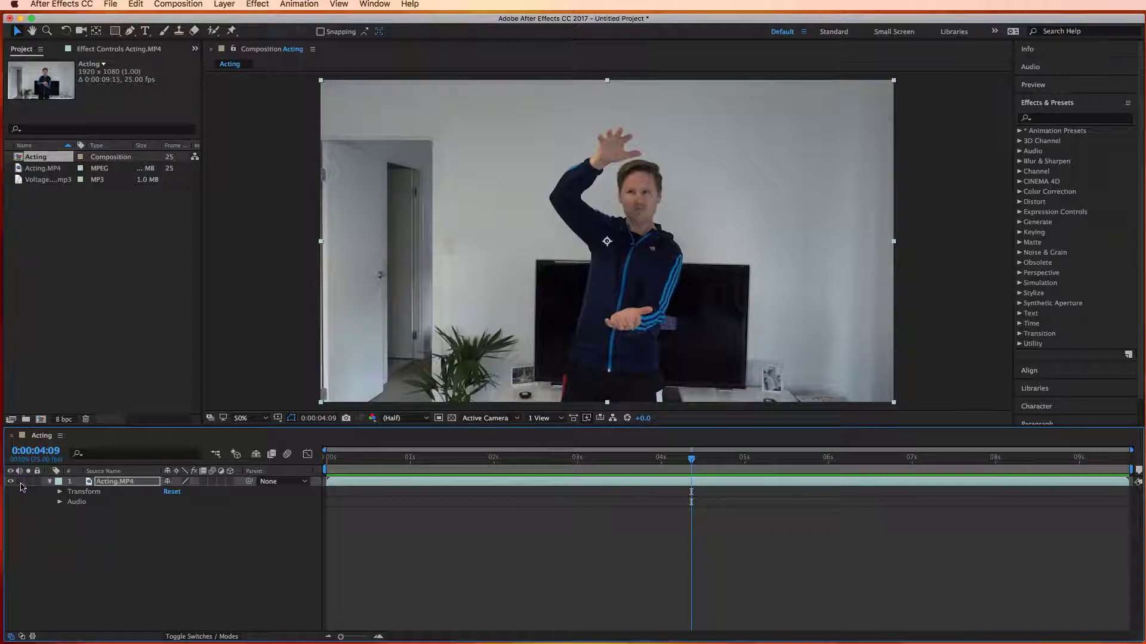
left_click(51, 482)
left_click(97, 487)
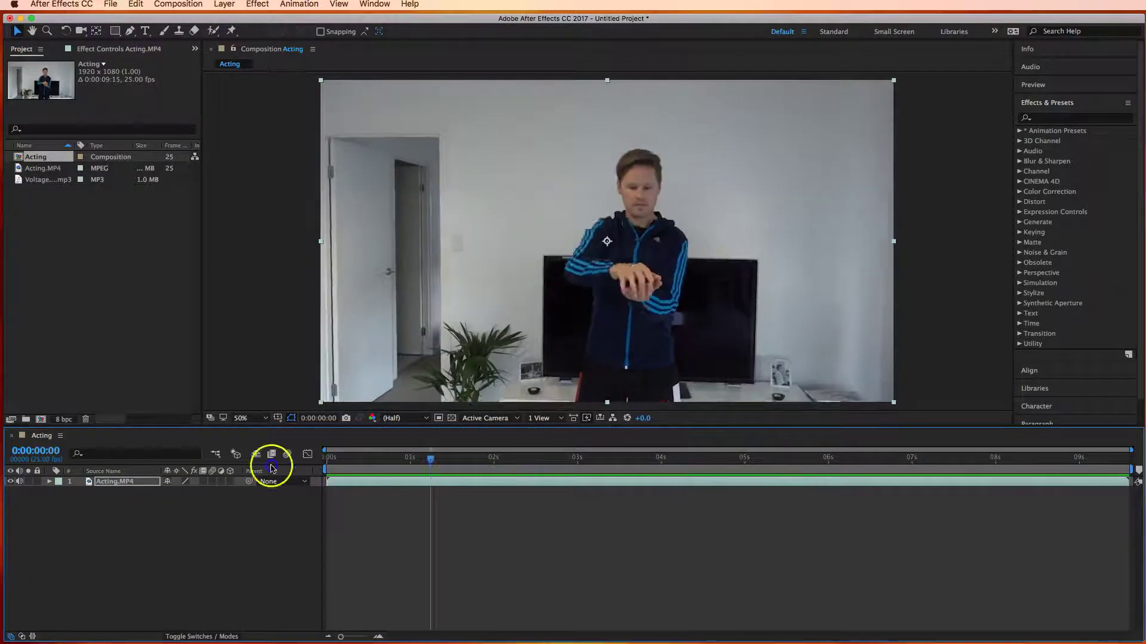
Trim the Acting.MP4 layer's in-point so the clip starts at about 1 second
left_click(438, 446)
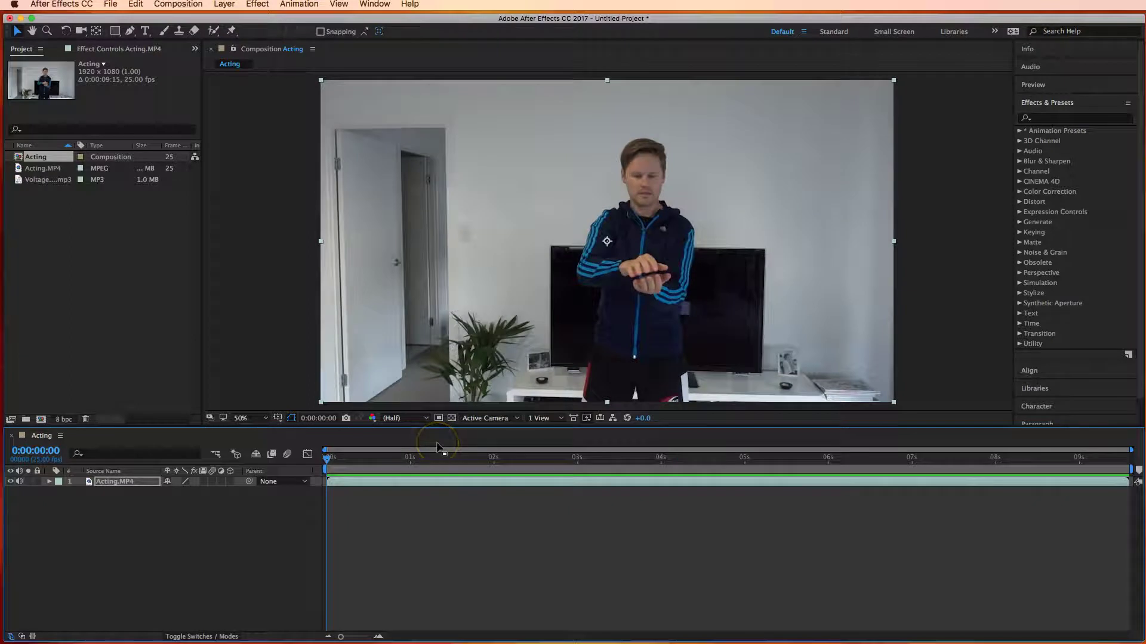
left_click(330, 465)
left_click_drag(328, 462, 425, 492)
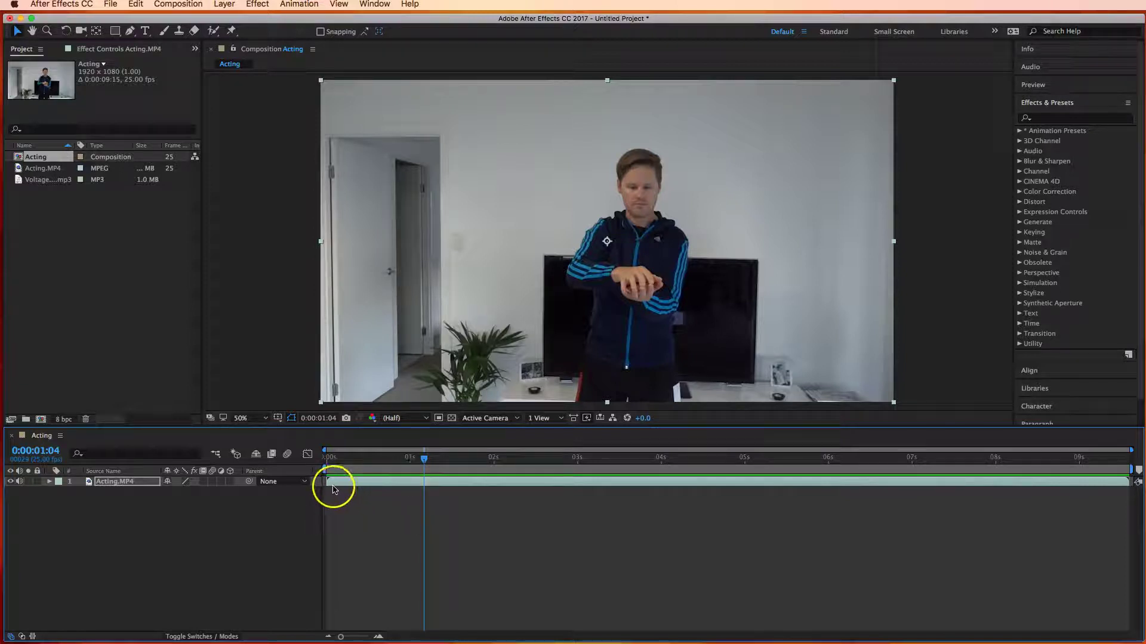
left_click_drag(328, 483, 335, 484)
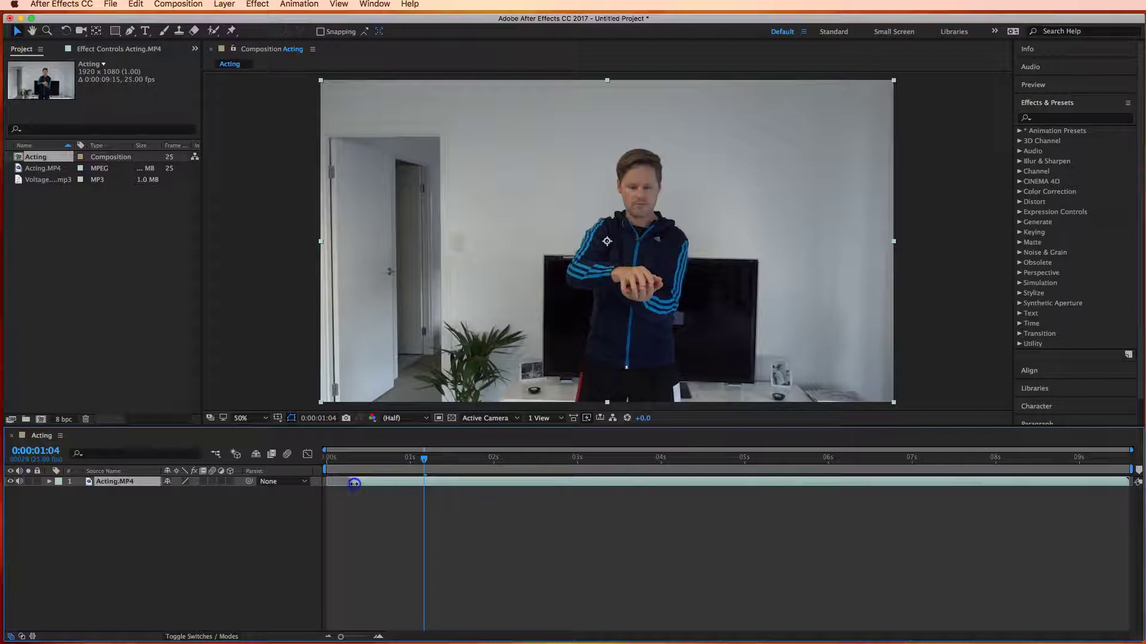
mouse_move(357, 484)
left_mouse_down()
mouse_move(445, 483)
mouse_move(352, 488)
left_mouse_up()
Preview the composition and drag the layer's out-point back to about 0:00:07:09
left_click_drag(424, 459, 326, 466)
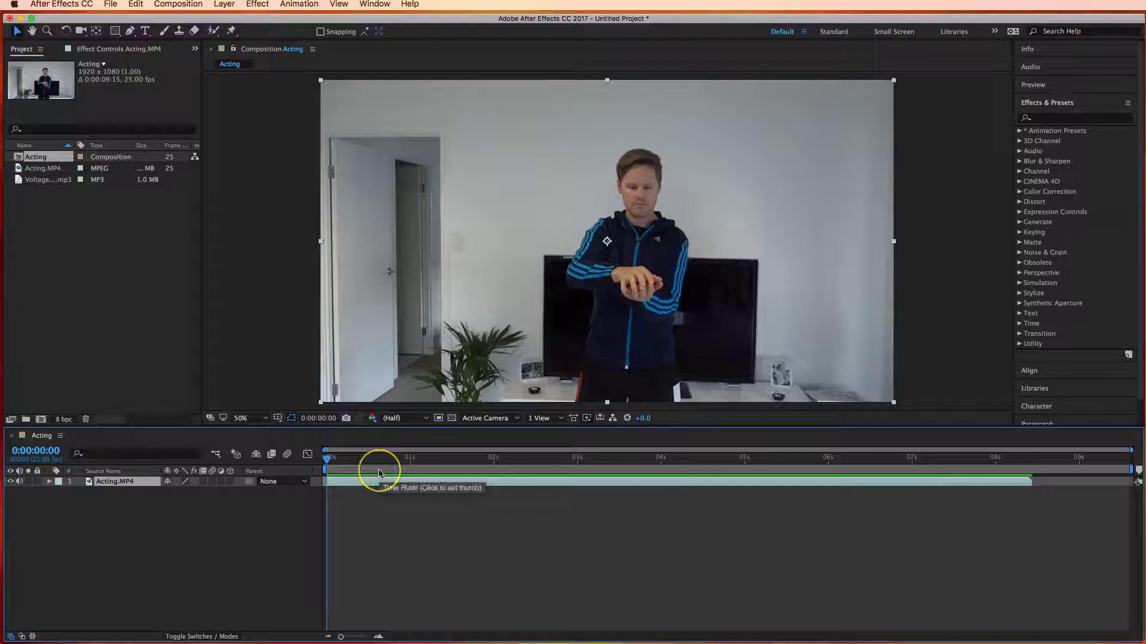
key("space")
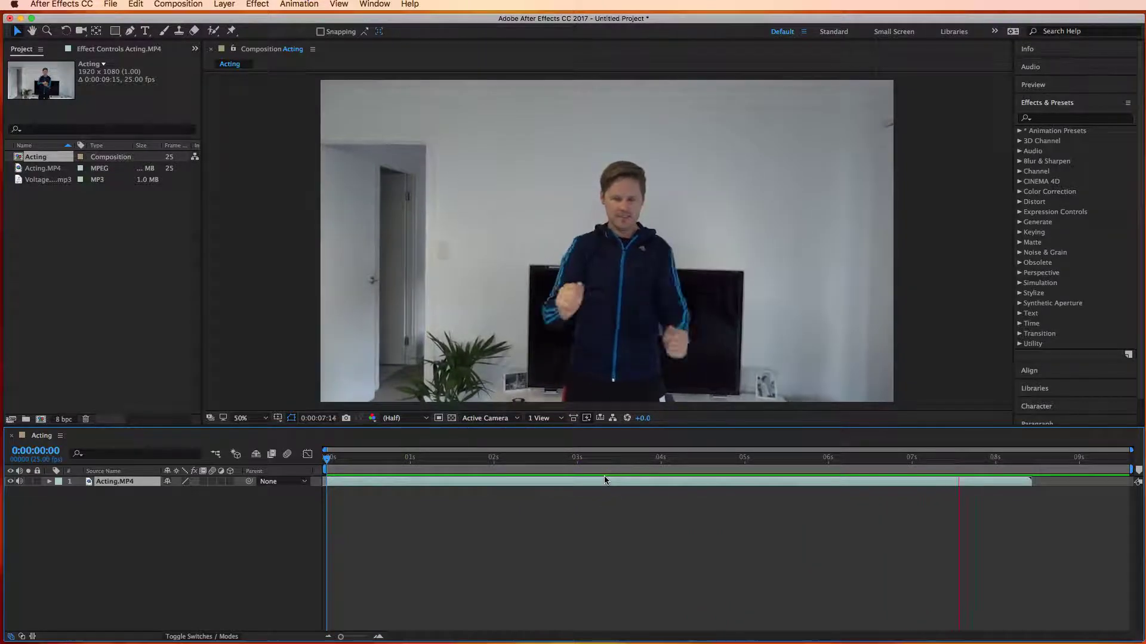
left_click(610, 280)
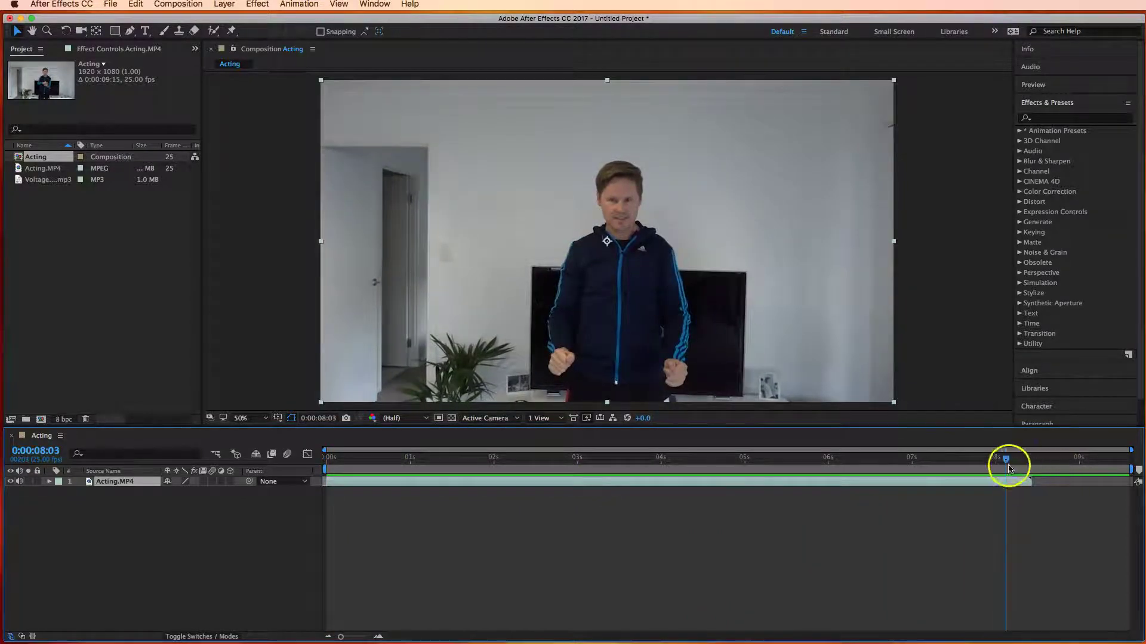
left_click_drag(1005, 460, 942, 468)
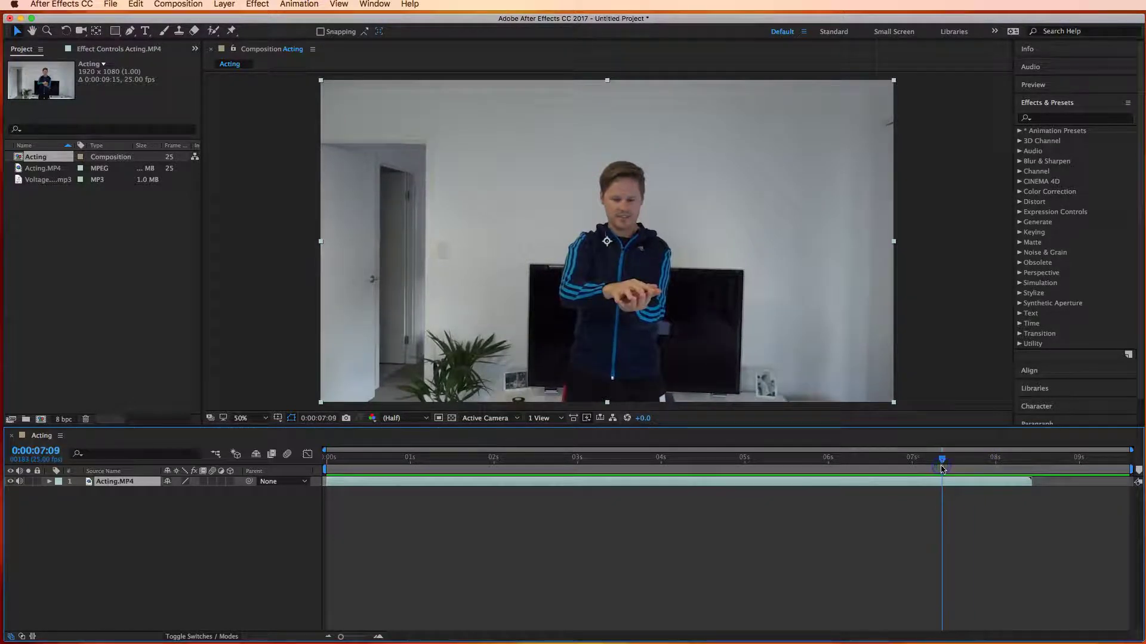
left_click(1027, 487)
left_click_drag(1026, 486, 313, 516)
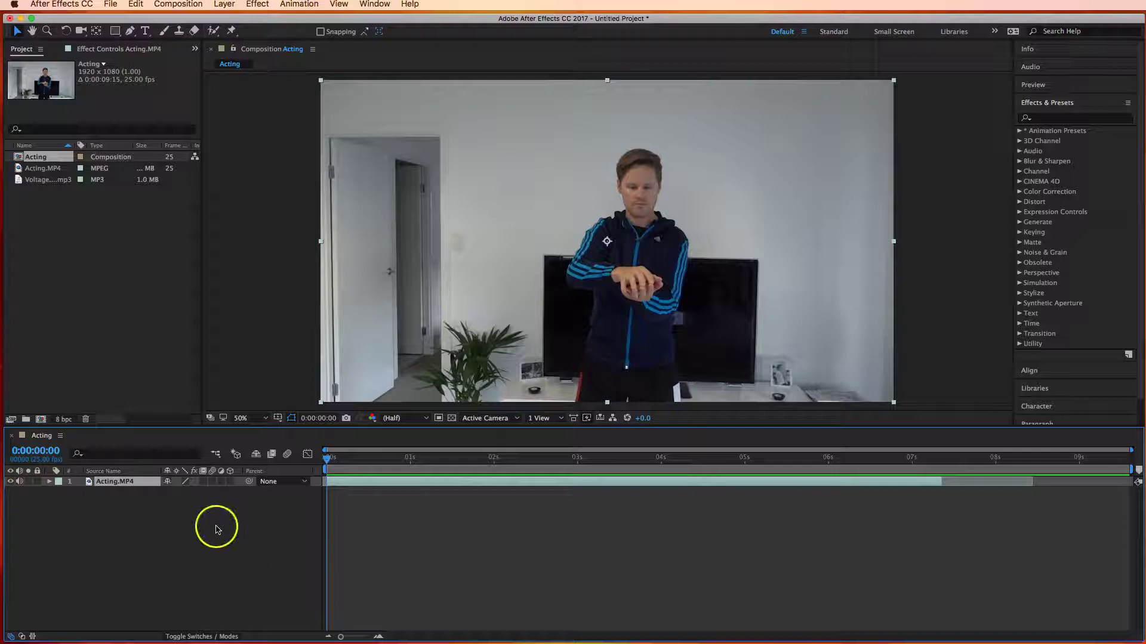
Add a 1920x1080 solid layer named Lightning via the timeline's New > Solid menu
right_click(195, 525)
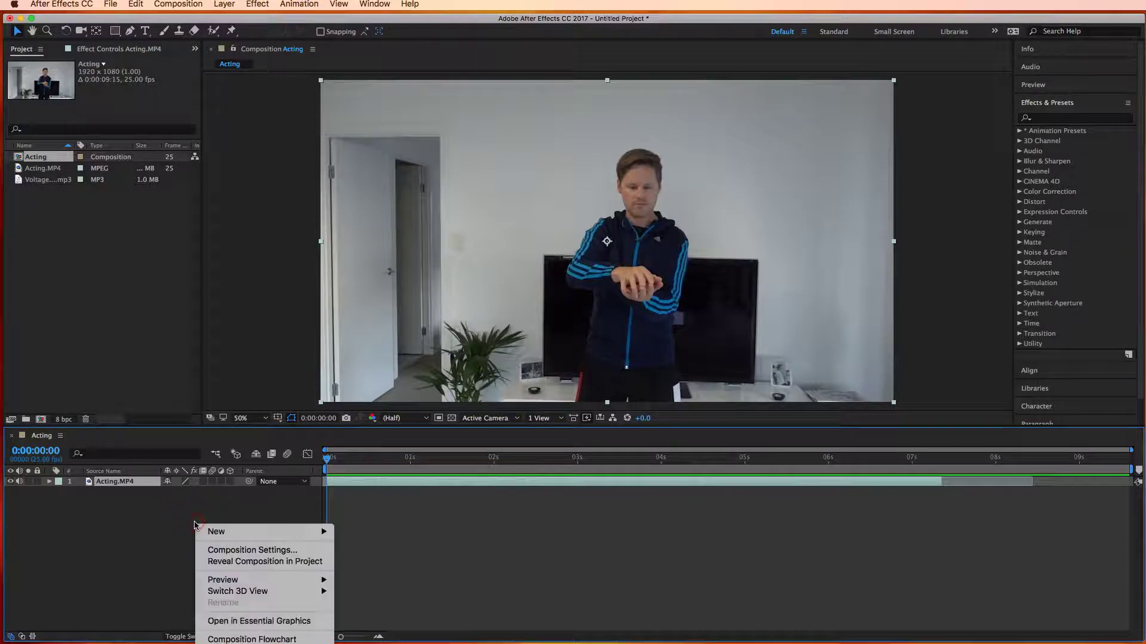
mouse_move(217, 533)
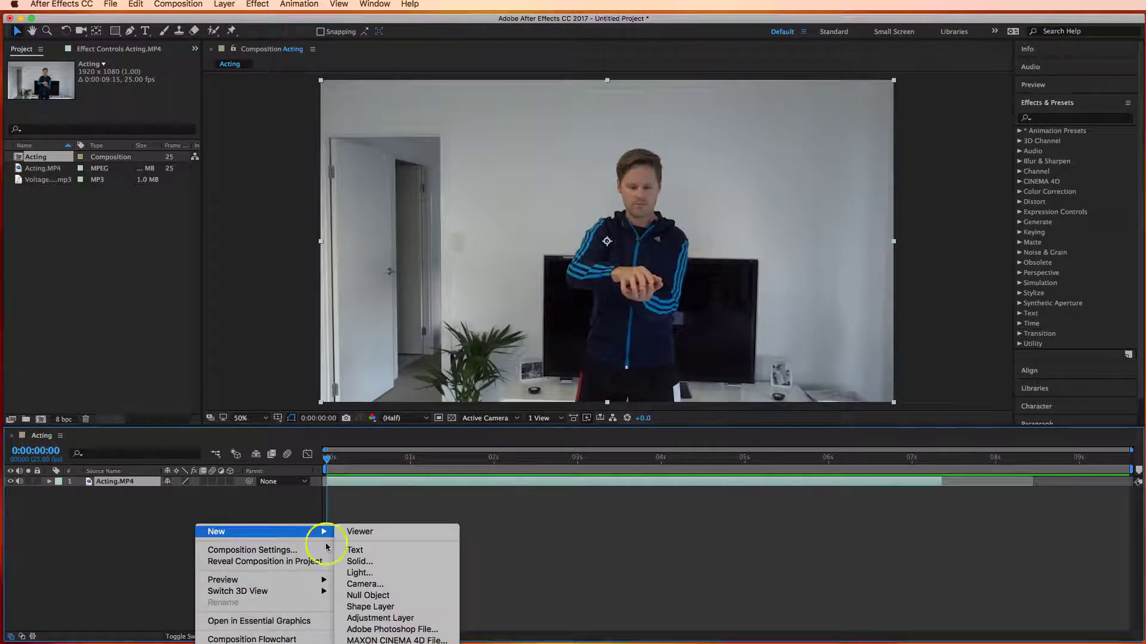
left_click(371, 563)
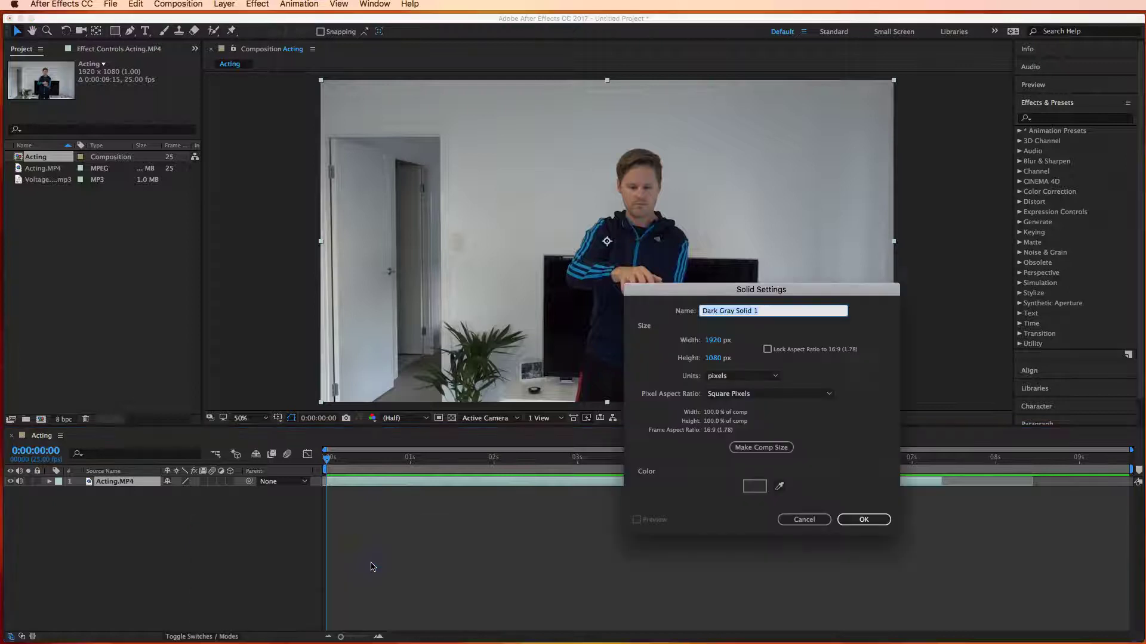
left_click_drag(696, 292, 504, 179)
type("Lightning")
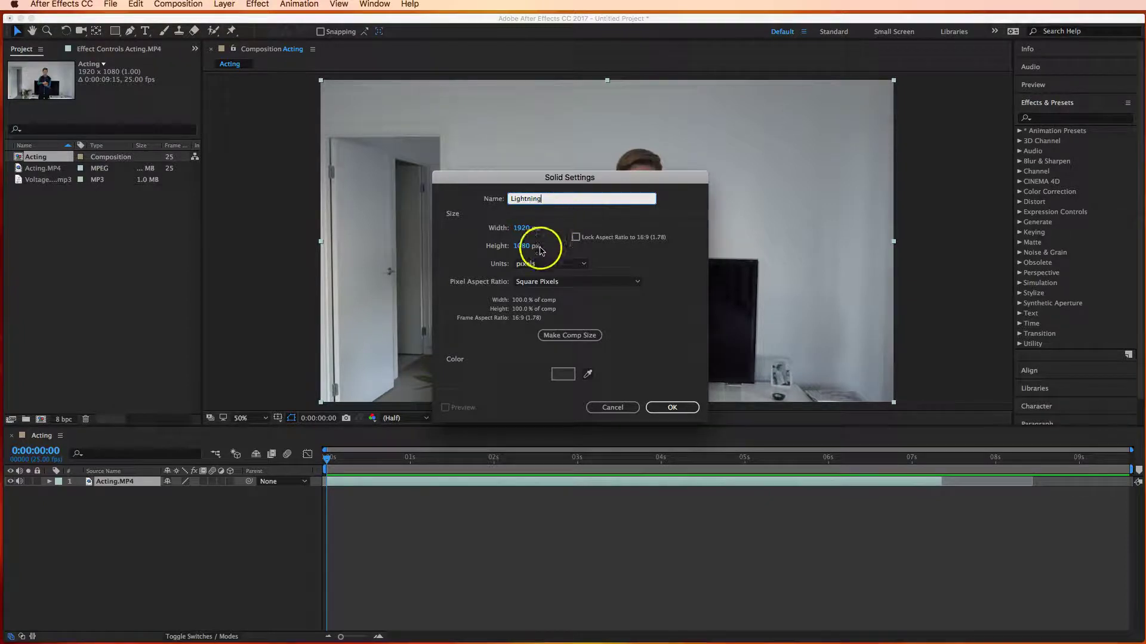
left_click(672, 407)
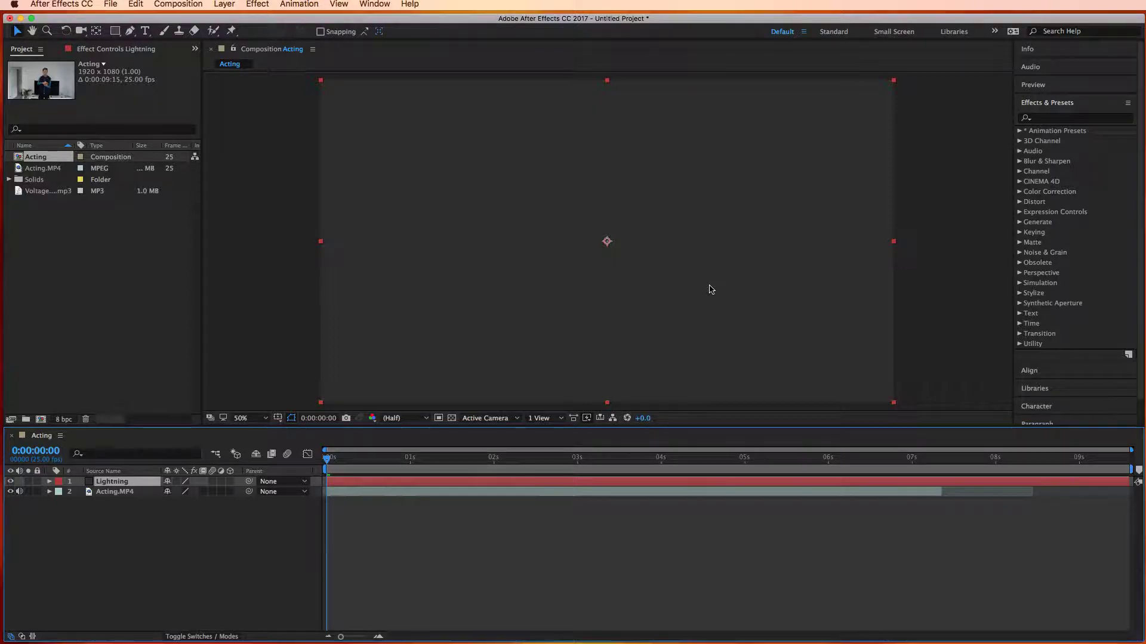
Filter Effects & Presets with 'advanced li' to show Generate > Advanced Lightning
left_click(375, 4)
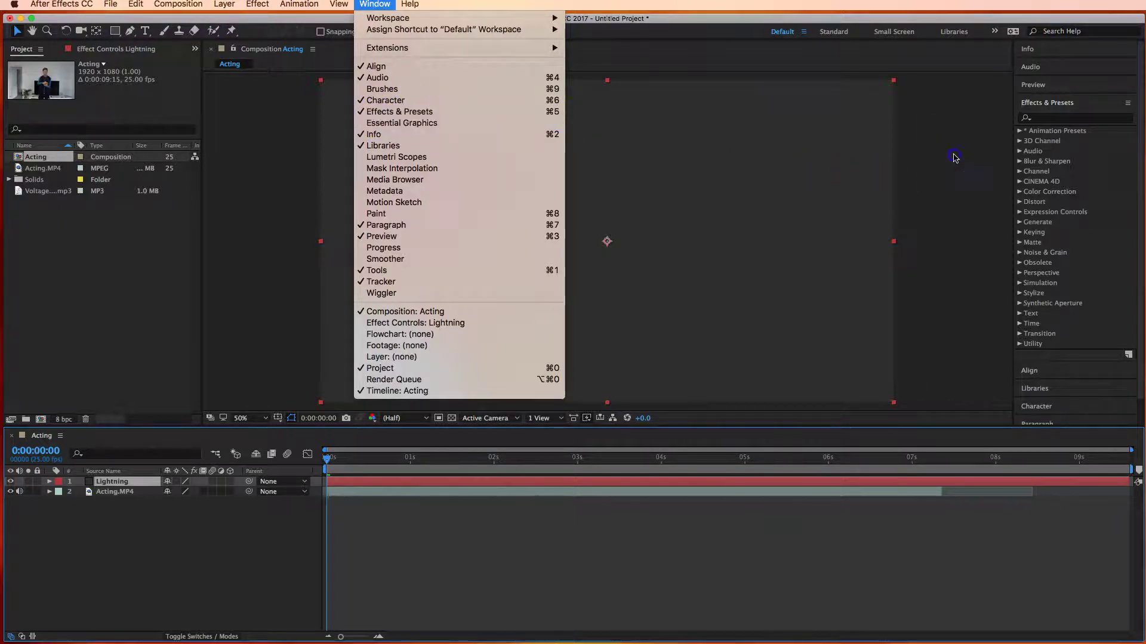
left_click(1092, 128)
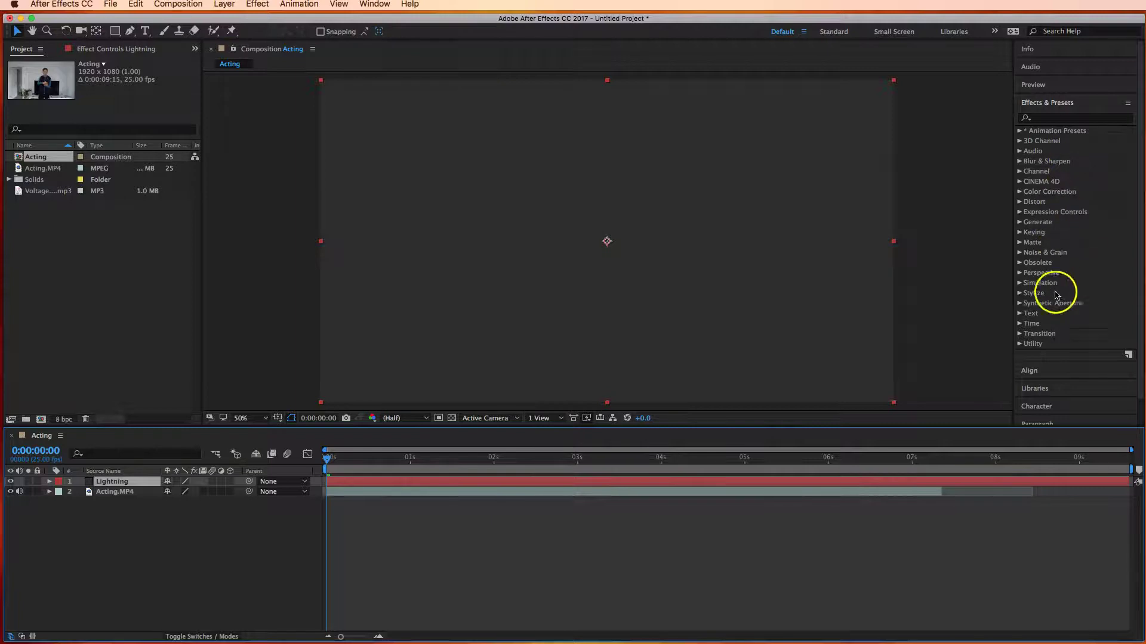
left_click(1038, 115)
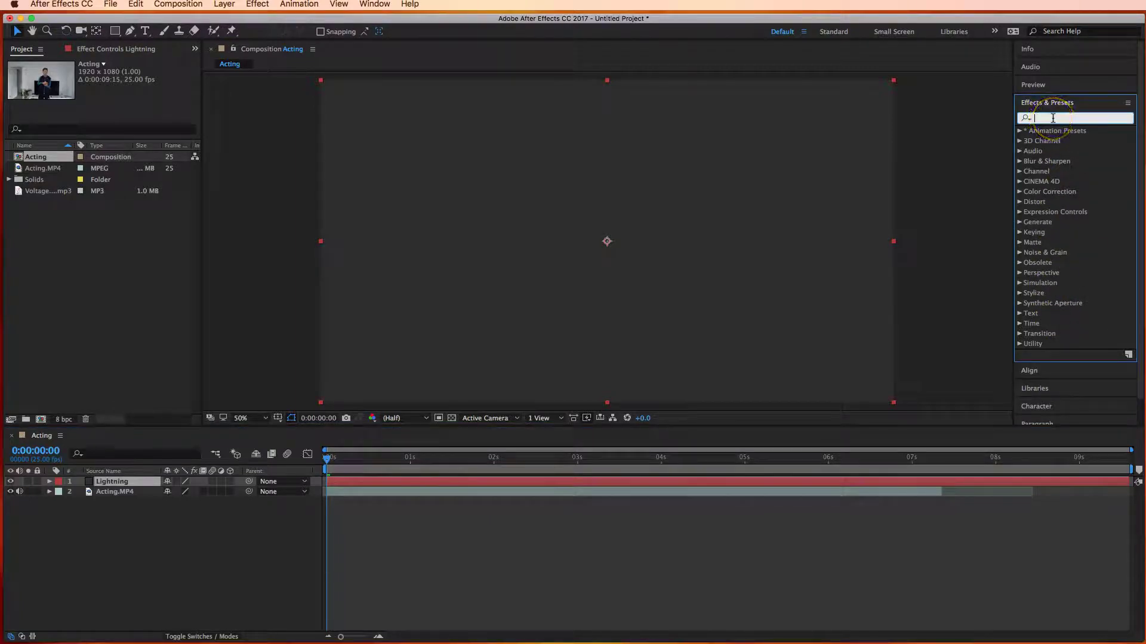
type("advanced li")
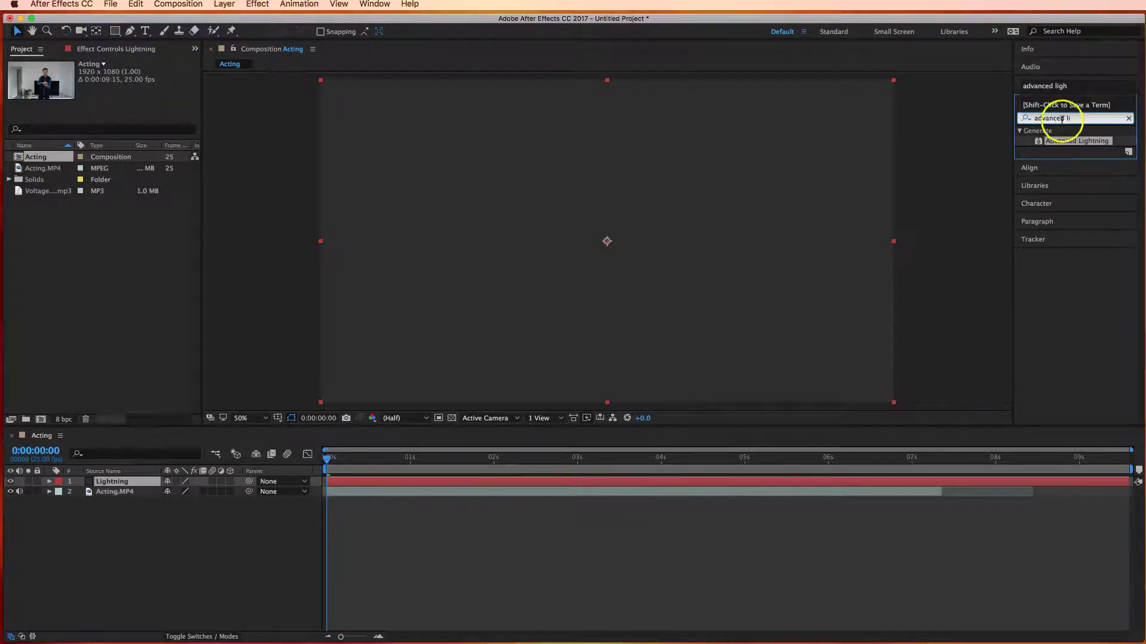
left_click(1045, 147)
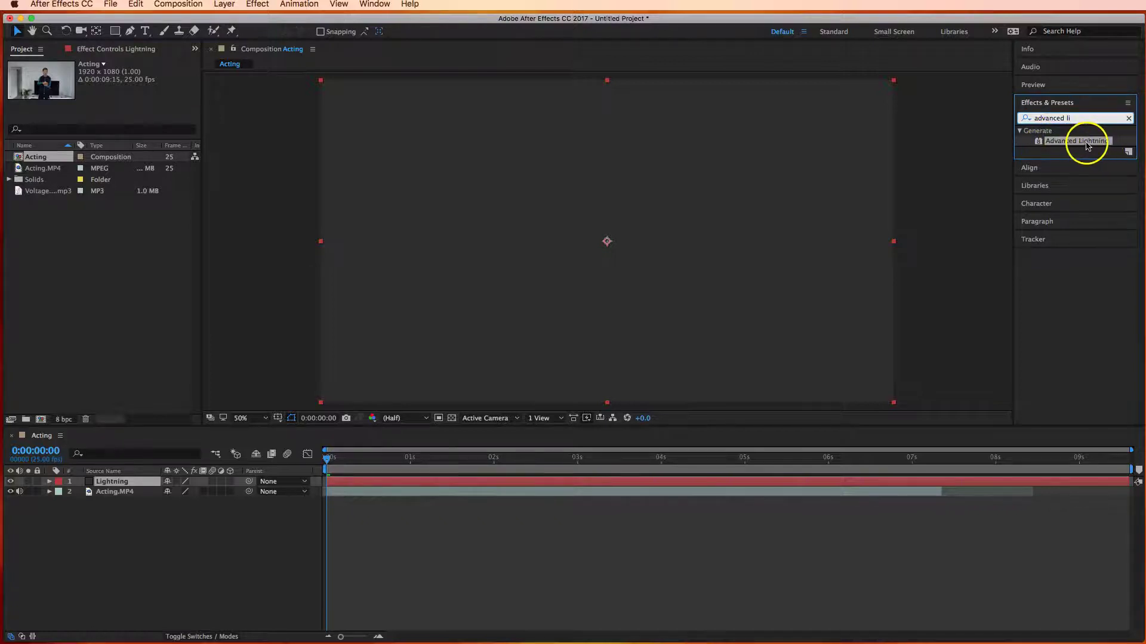
Drop Advanced Lightning onto the Lightning solid, inspect Glow and Core Settings, and leave Forking at 25%
left_click_drag(1087, 146, 643, 188)
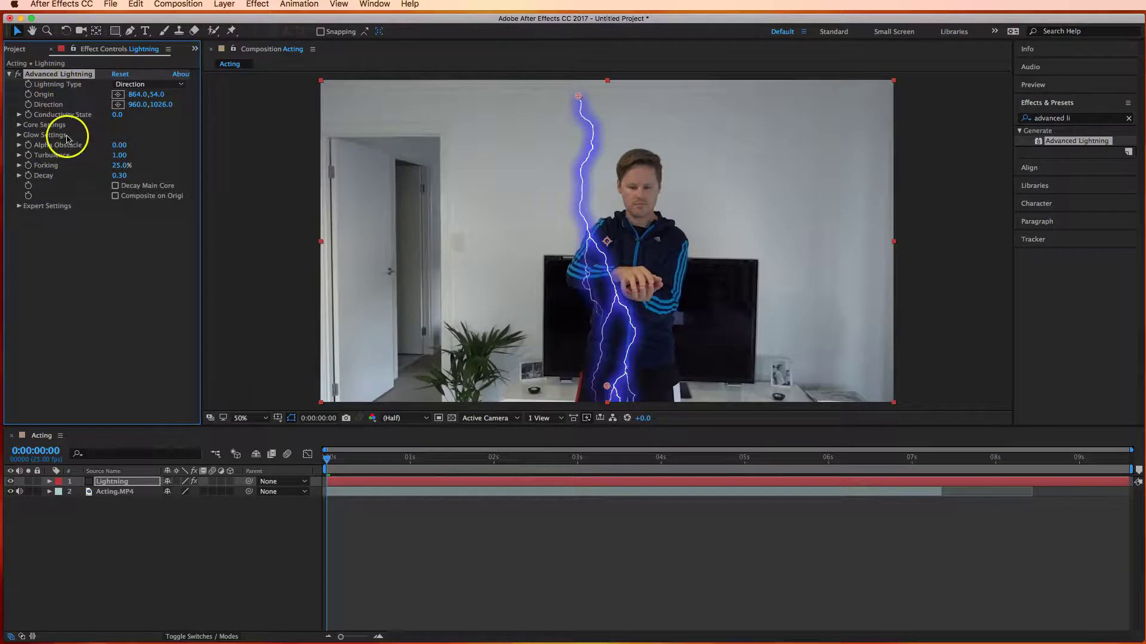
left_click(19, 134)
left_click(20, 135)
left_click(19, 125)
left_click(19, 126)
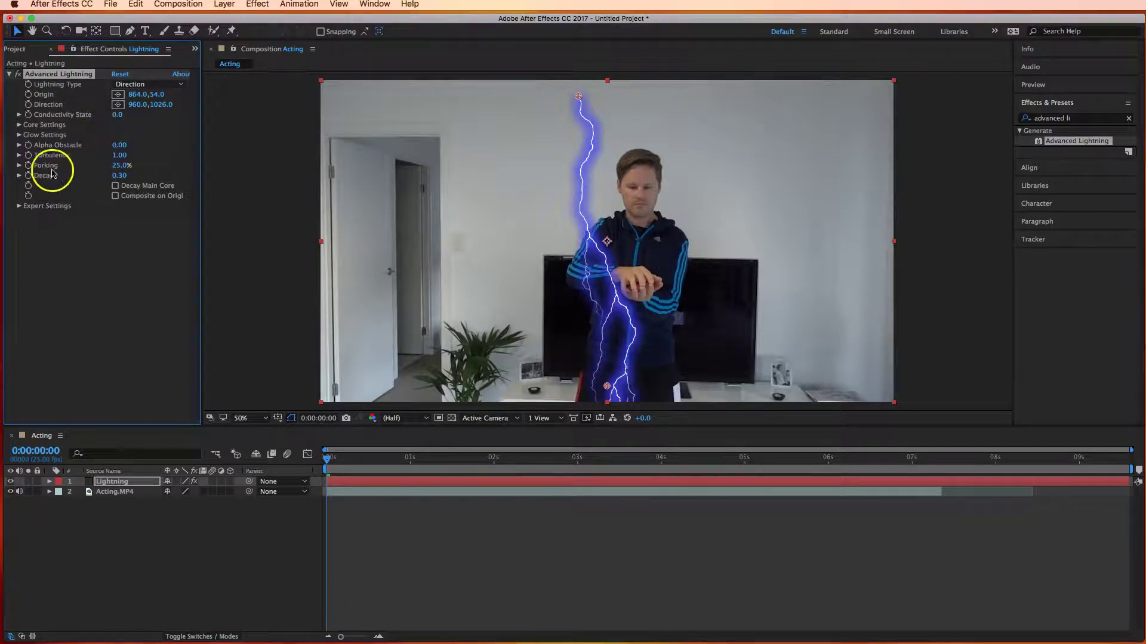
mouse_move(118, 166)
left_mouse_down()
mouse_move(141, 166)
mouse_move(97, 172)
left_mouse_up()
left_click_drag(105, 171, 48, 140)
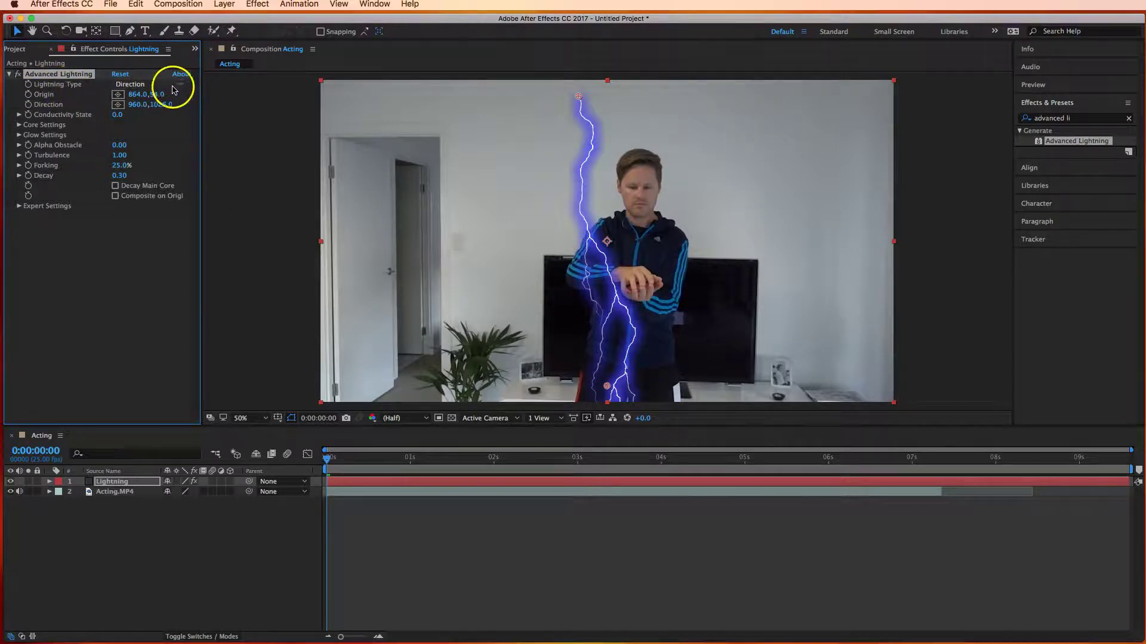
Set Lightning Type to Strike, aiming the bolt at the hands with its origin at 518.0,190.0
left_click(181, 86)
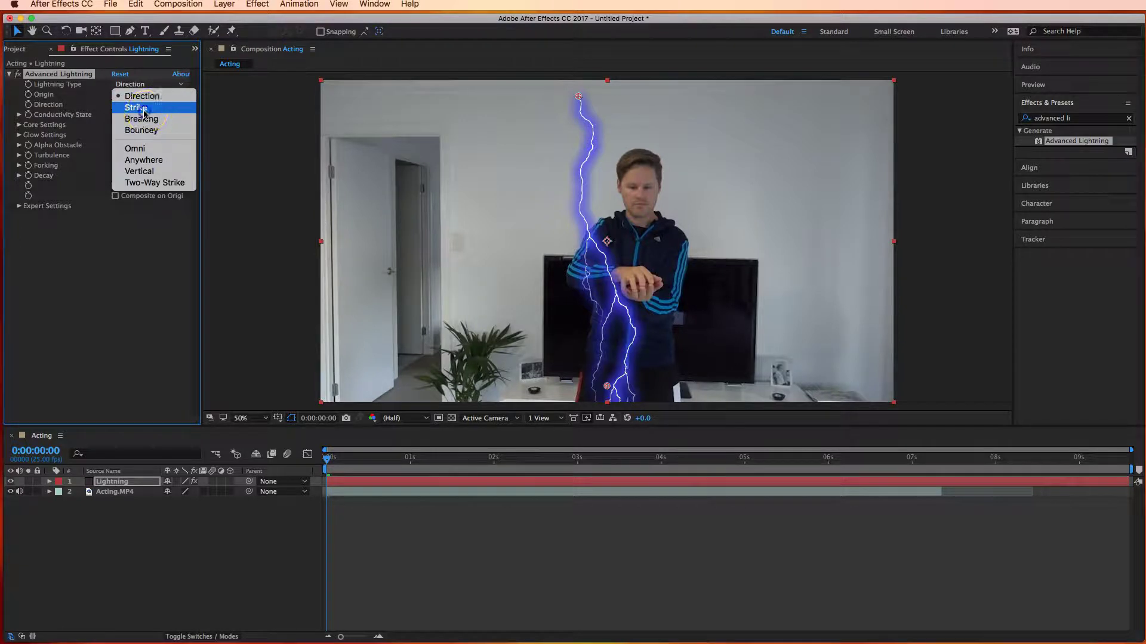
left_click(144, 108)
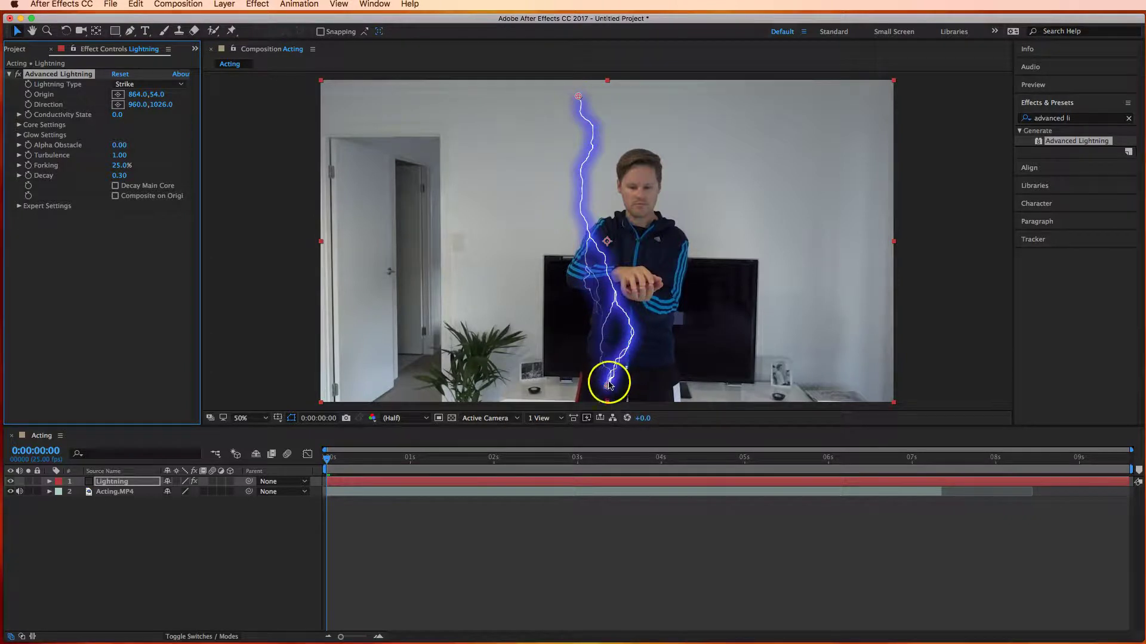
left_click_drag(607, 386, 634, 288)
left_click_drag(578, 96, 476, 141)
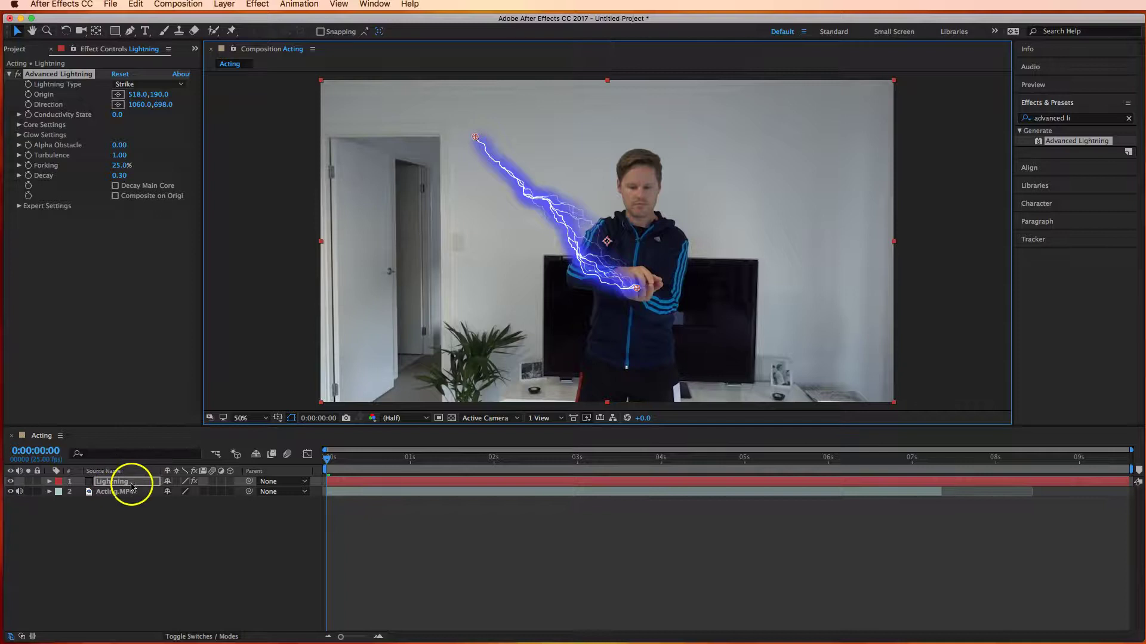
Set the Lightning layer's blending mode to Add from the Layer menu
left_click(224, 4)
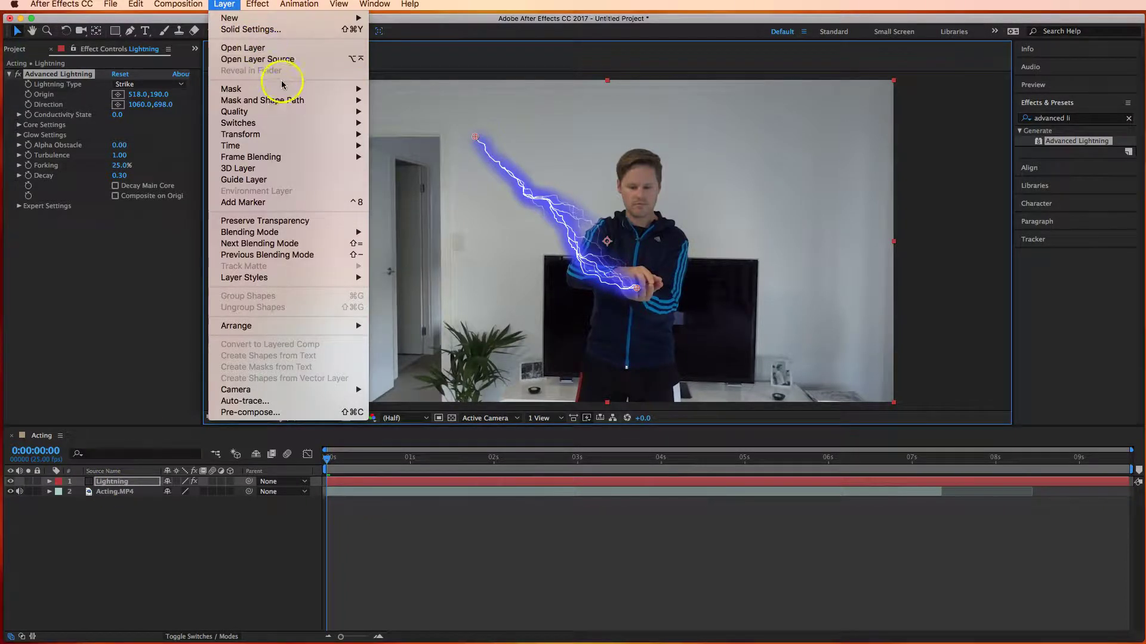
mouse_move(294, 234)
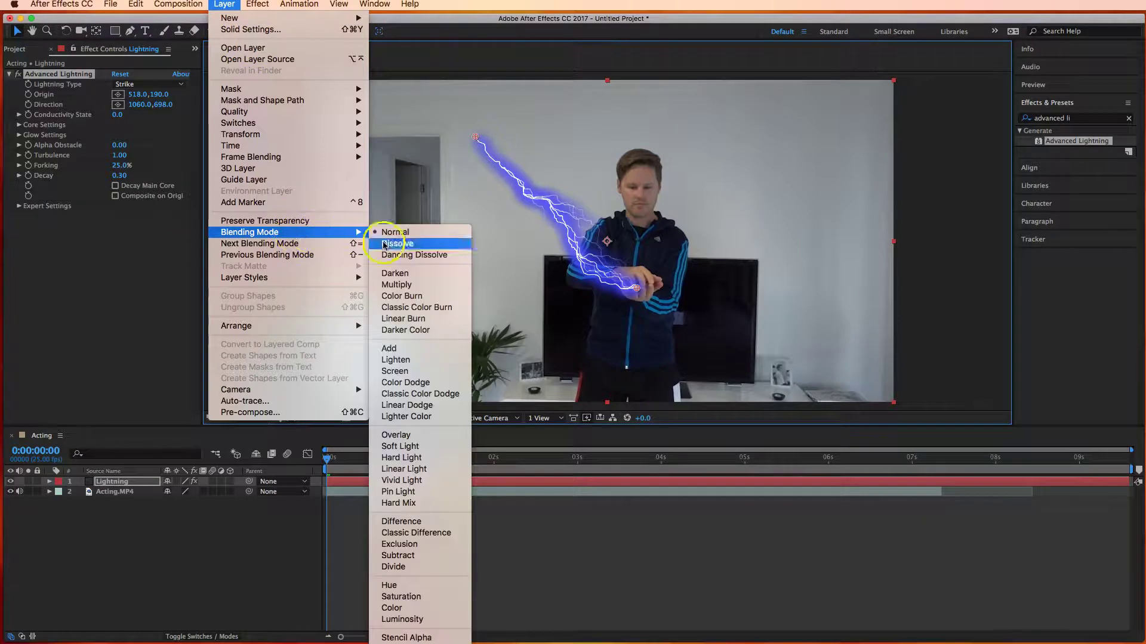
left_click(412, 349)
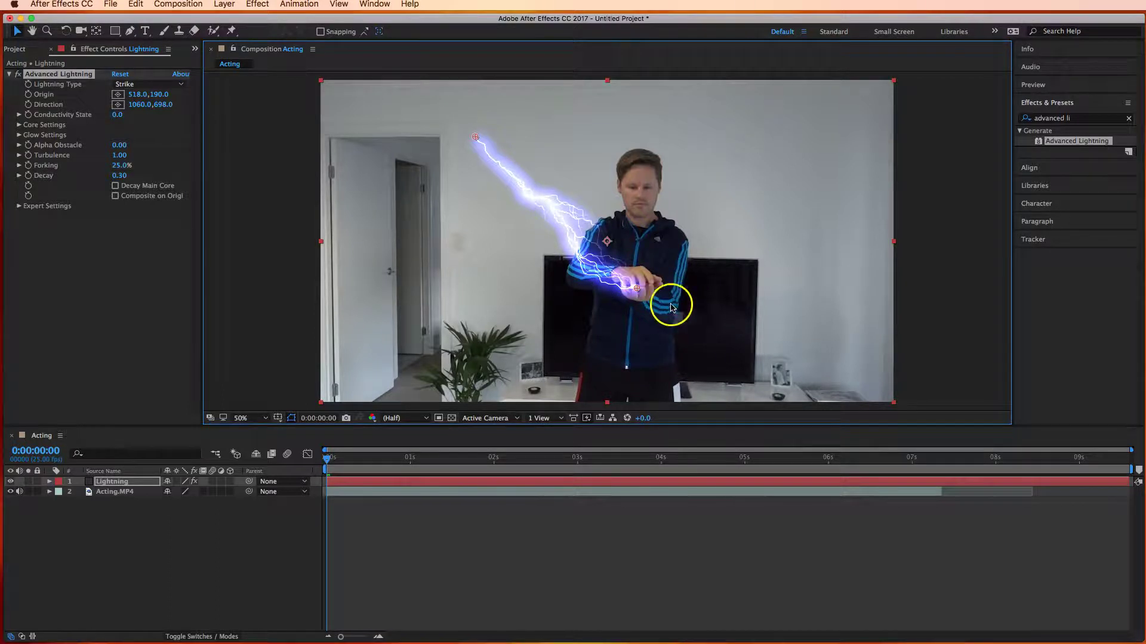
Move both lightning endpoints onto the actor's hands (about 1068,680 to 1090,712), then scrub a few frames forward
left_click_drag(636, 288, 635, 314)
left_click(477, 135)
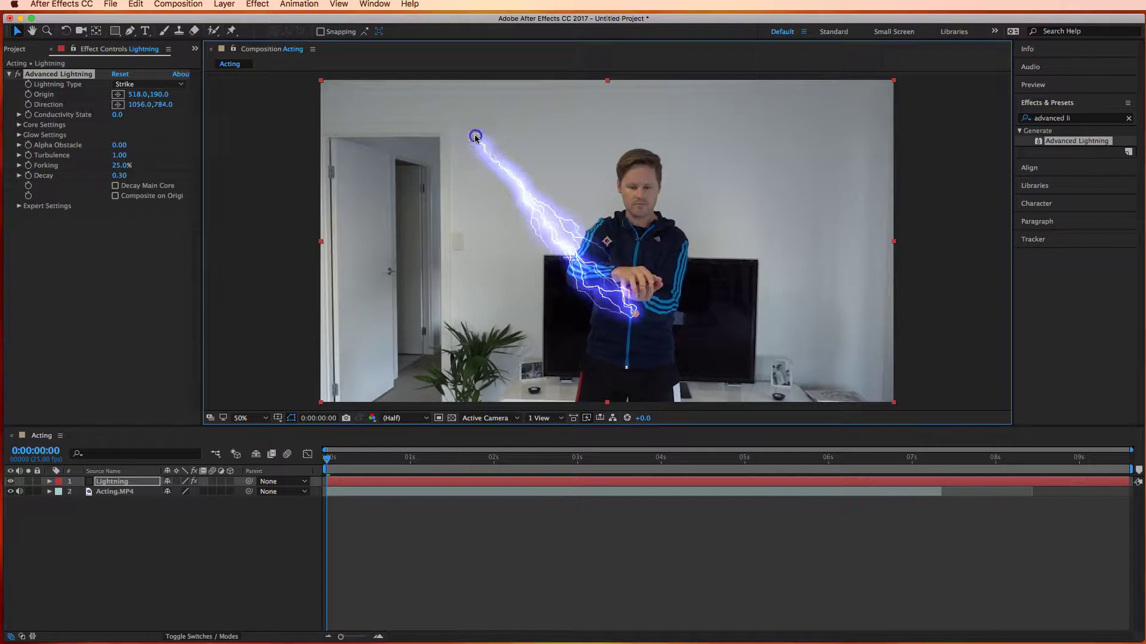
left_click_drag(475, 137, 636, 292)
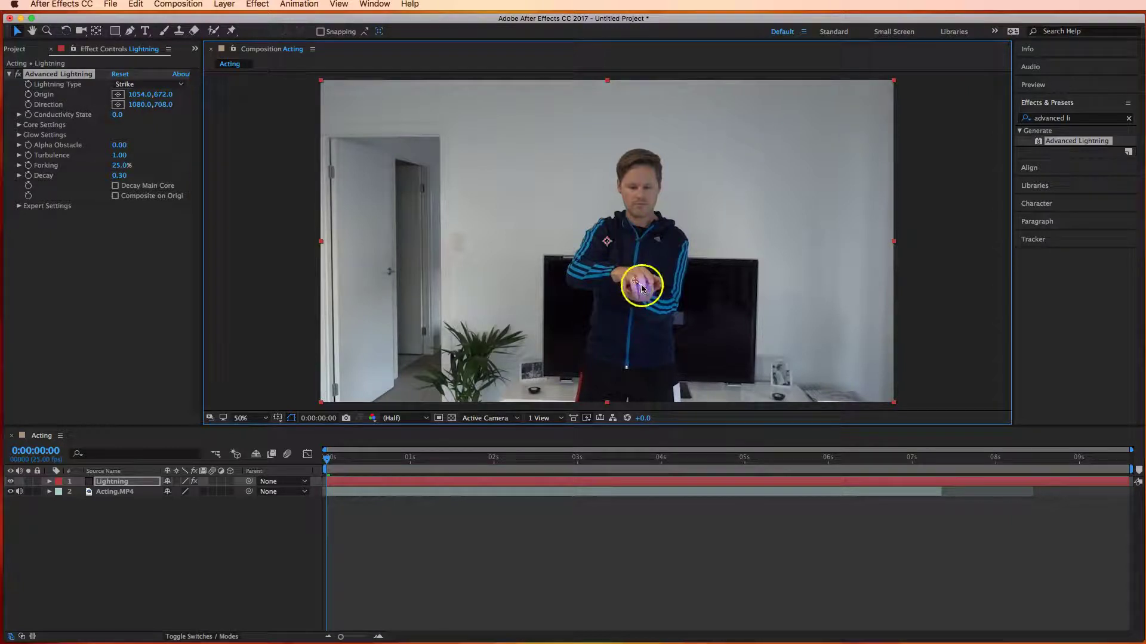
left_click_drag(642, 288, 646, 291)
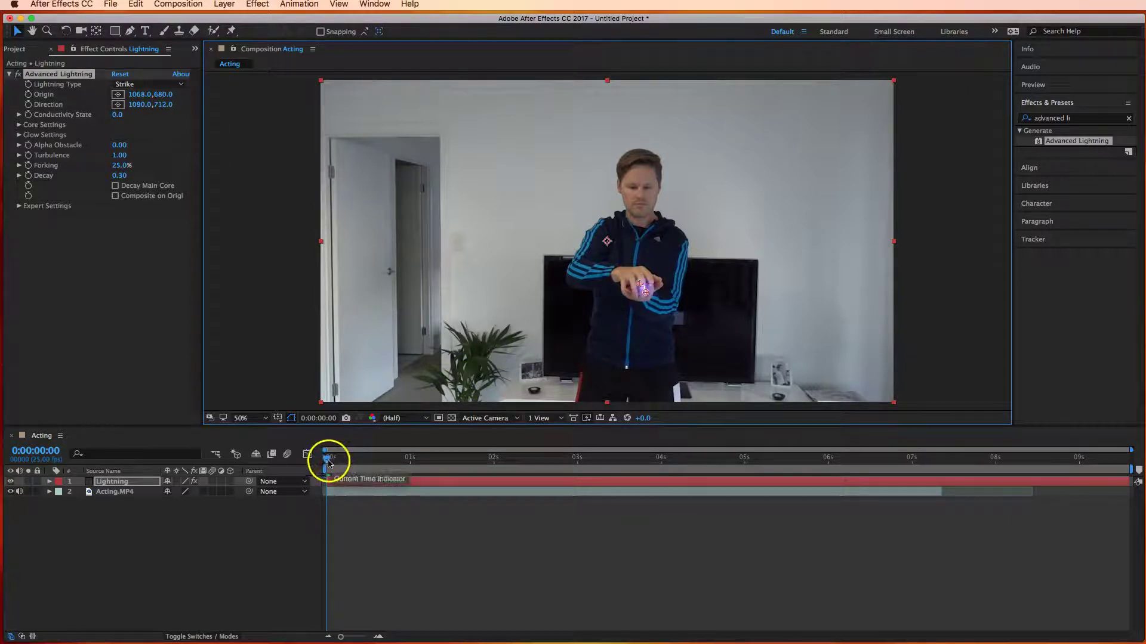
left_click_drag(328, 461, 351, 462)
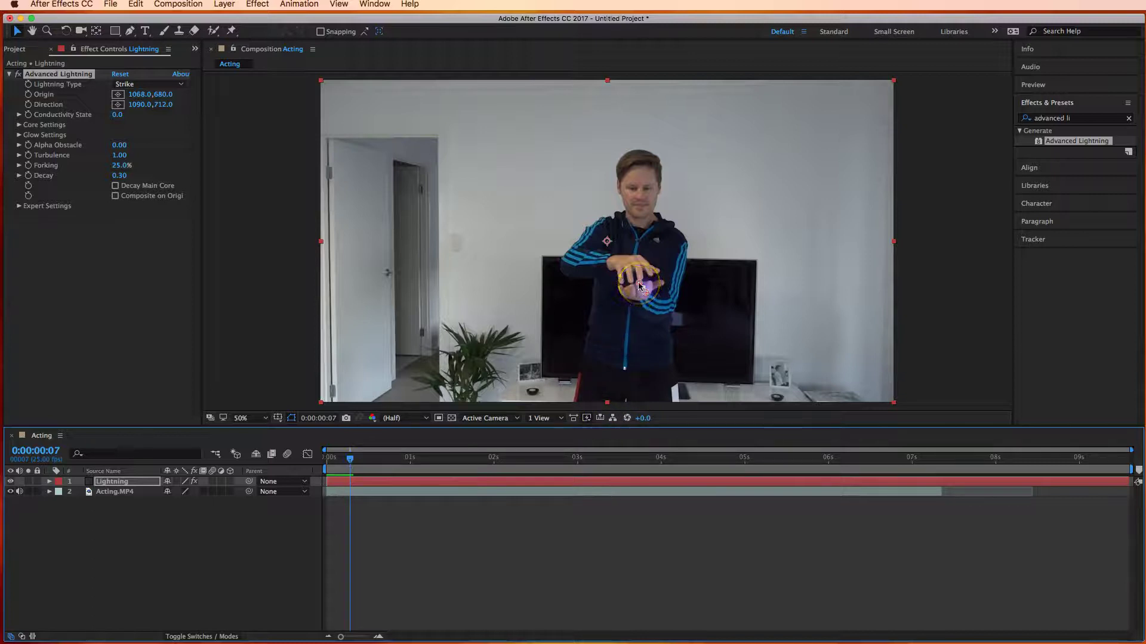
left_click(339, 482)
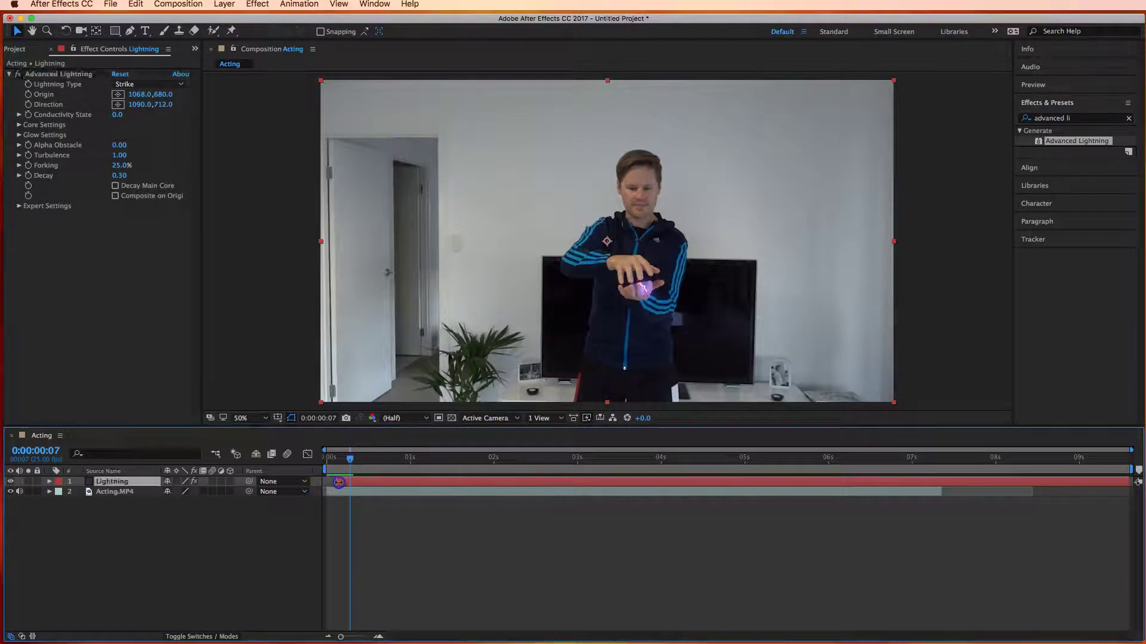
Start keyframing the lightning Origin at frame 7 and nudge the bolt's start up-left between the hands
left_click(28, 95)
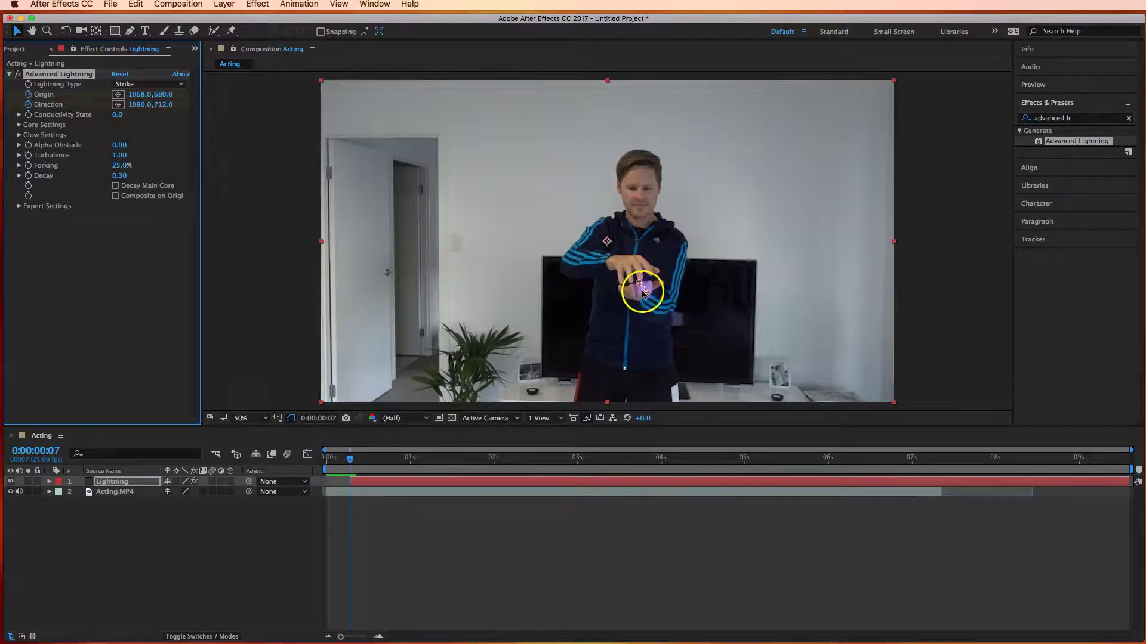
left_click_drag(640, 287, 635, 278)
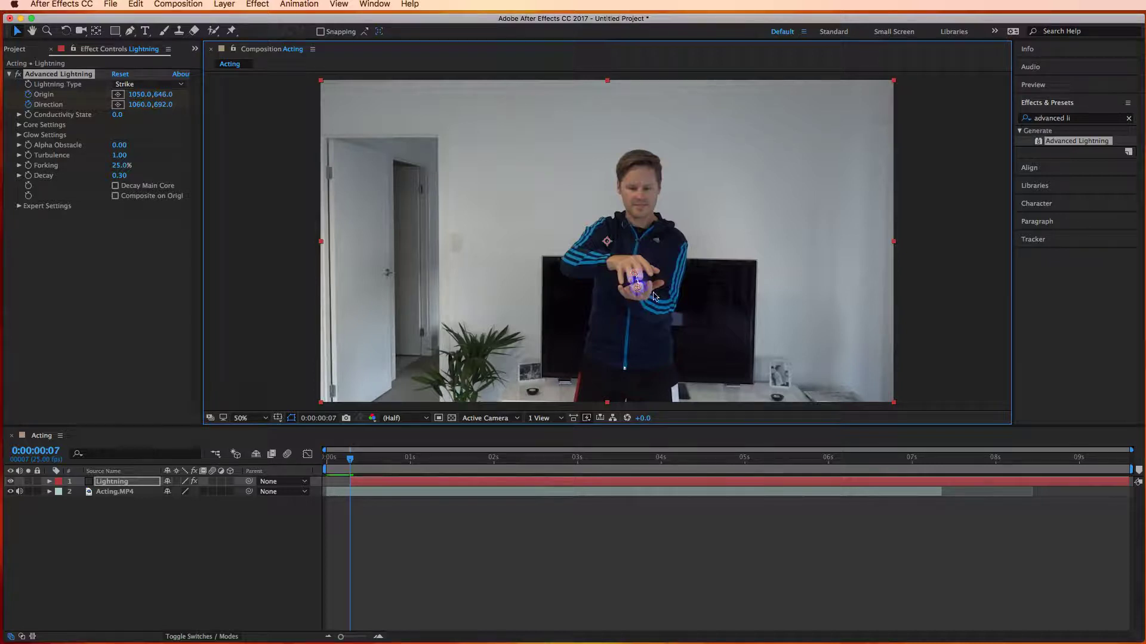
Switch the viewer to 100% and nudge the lightning Origin up to about 1048,644
left_click(257, 418)
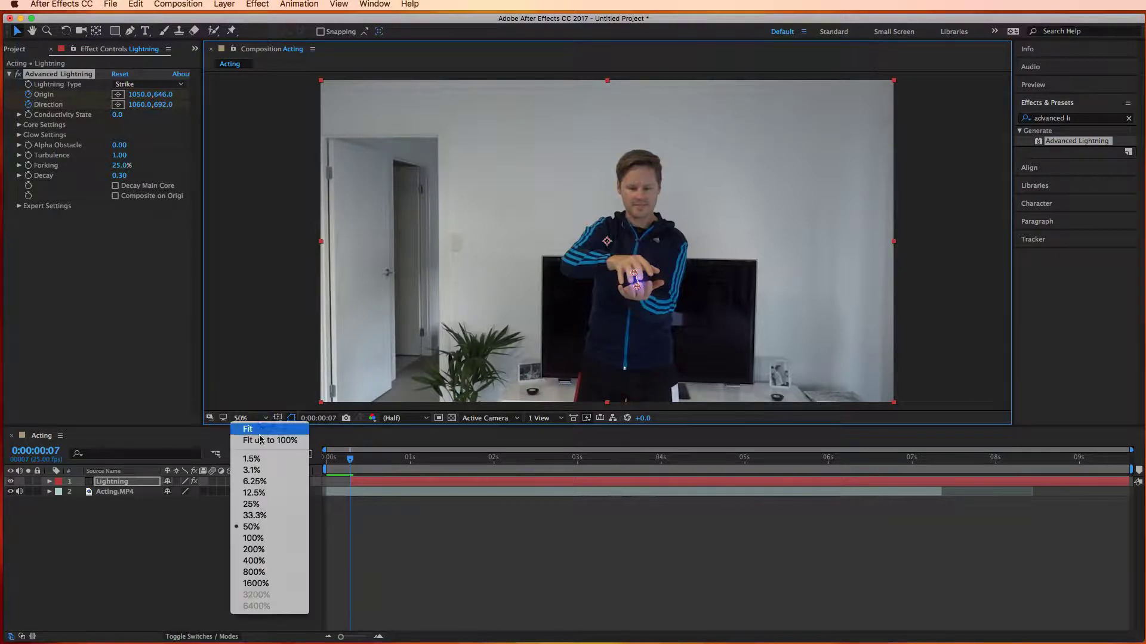
left_click(258, 538)
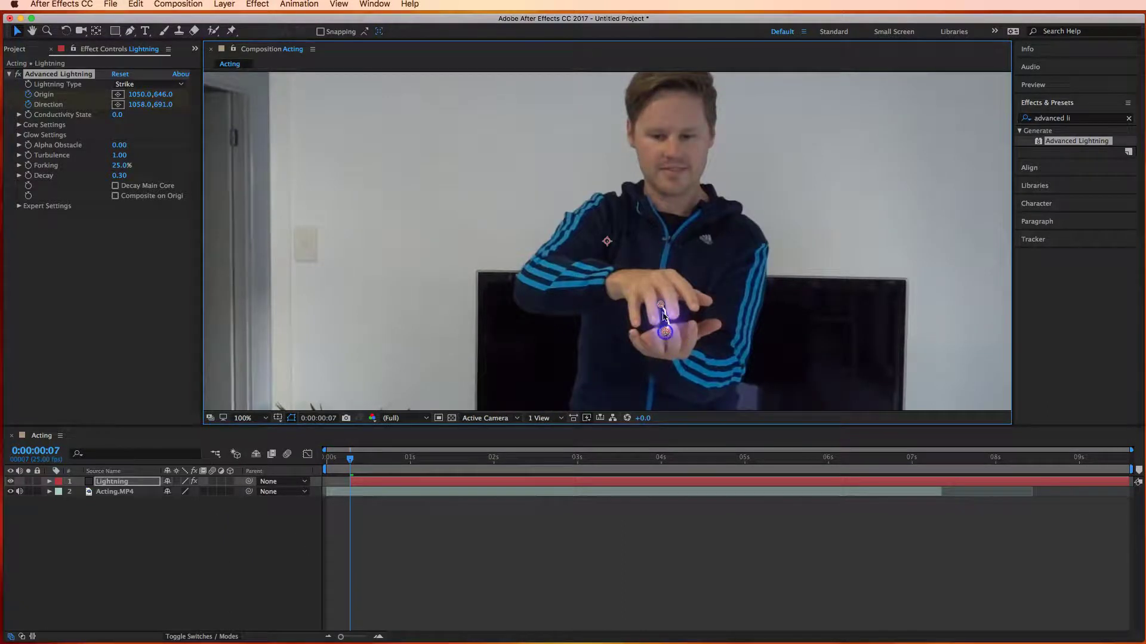
left_click_drag(660, 304, 660, 304)
left_click(661, 305)
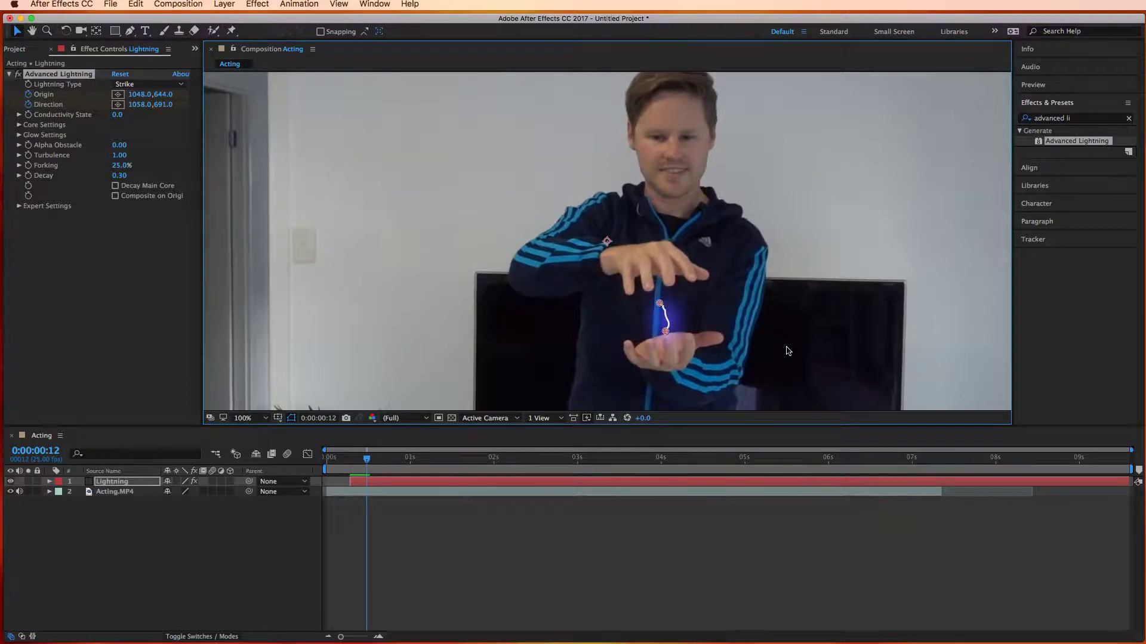
Keyframe the bolt's start on the upper hand and its end on the lower palm, five frames apart
left_click_drag(660, 304, 655, 274)
left_click(666, 332)
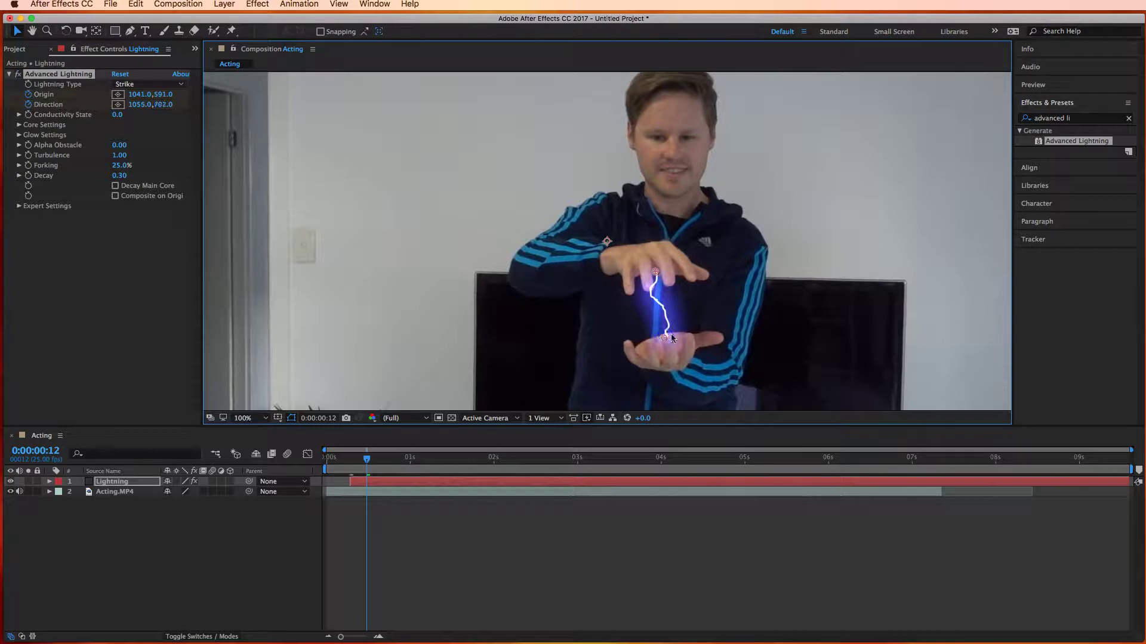
key("Page_Down")
key("Page_Down")
key("Page_Down")
key("Page_Down")
key("Page_Down")
left_click(656, 275)
left_click_drag(656, 275, 648, 230)
left_click(664, 337)
left_click_drag(664, 338, 660, 364)
Advance five frames, raising the start to the raised hand and shifting the end down on the palm
key("Page_Down")
key("Page_Down")
key("Page_Down")
key("Page_Down")
key("Page_Down")
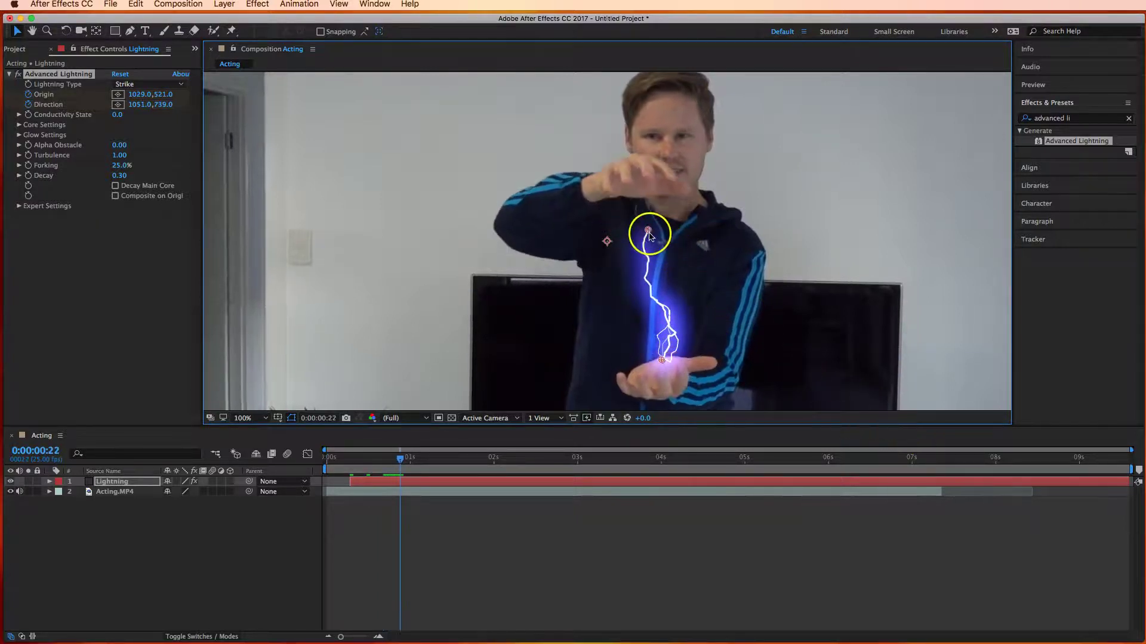
left_click_drag(648, 230, 639, 183)
left_click(686, 358)
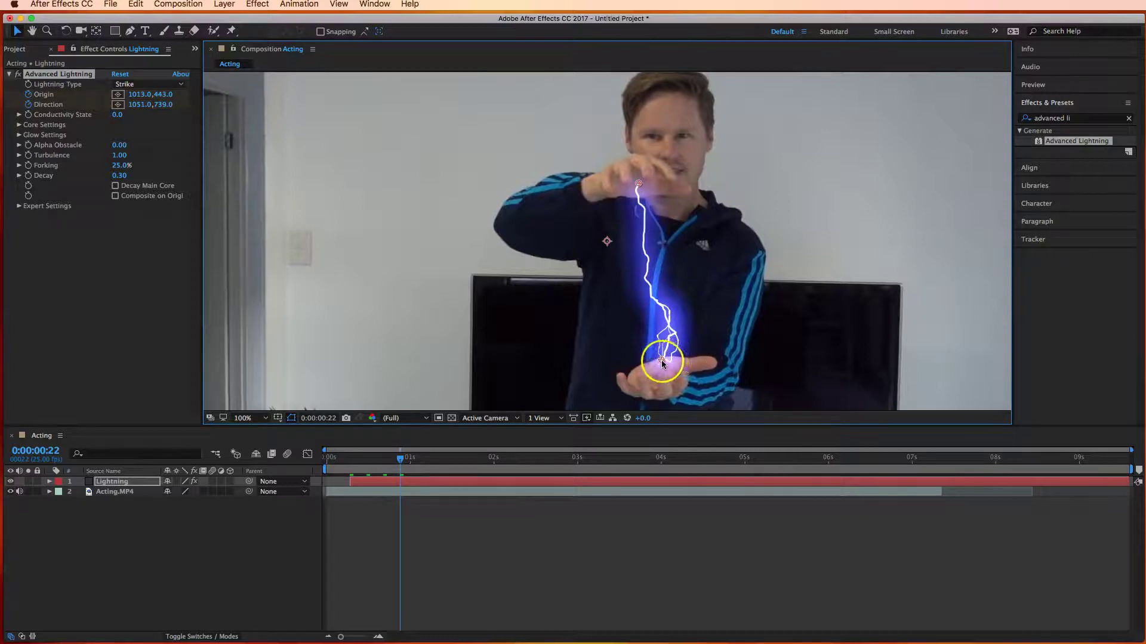
left_click_drag(660, 359, 657, 370)
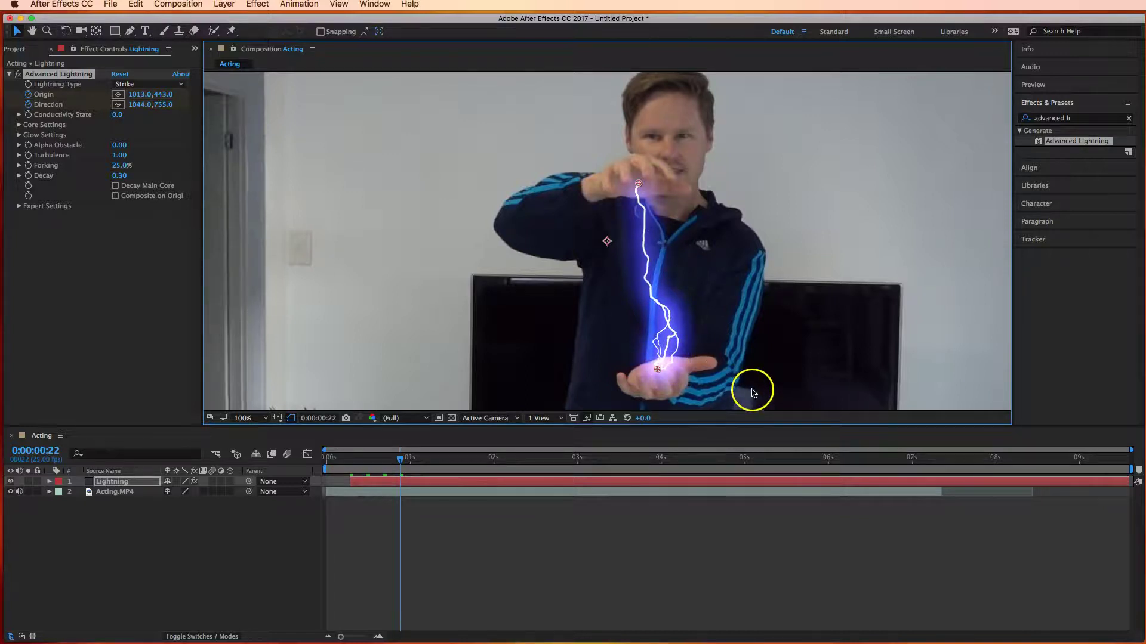
key("Page_Down")
key("Page_Down")
key("Page_Down")
key("Page_Down")
key("Page_Down")
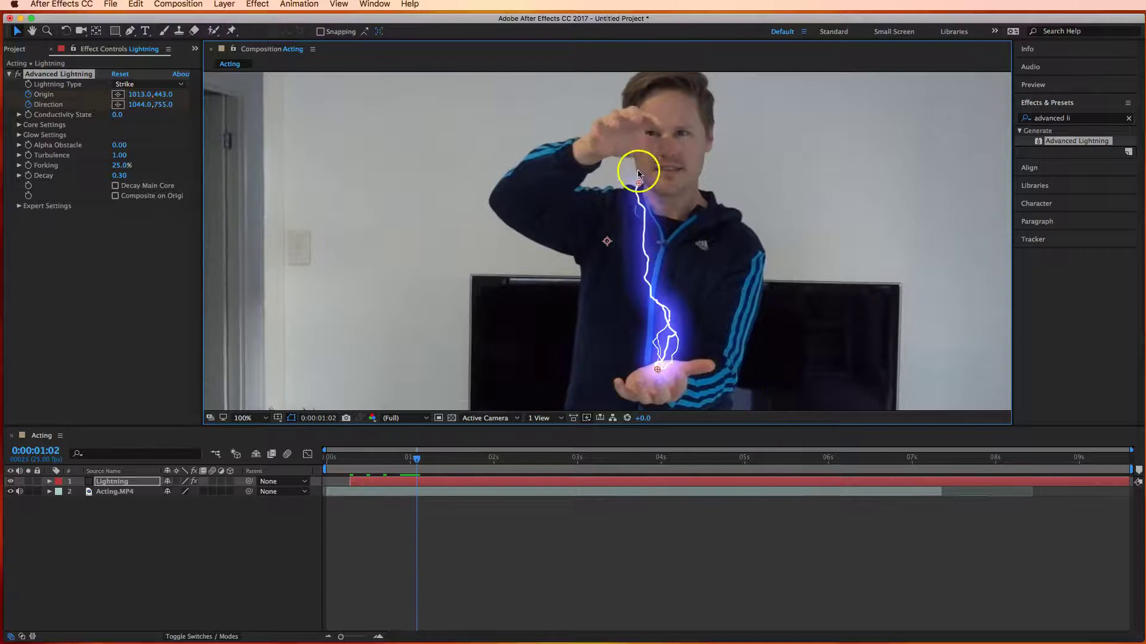
Over two more five-frame steps, move the start to the raised fingertips and the end down-left
left_click_drag(638, 183, 620, 139)
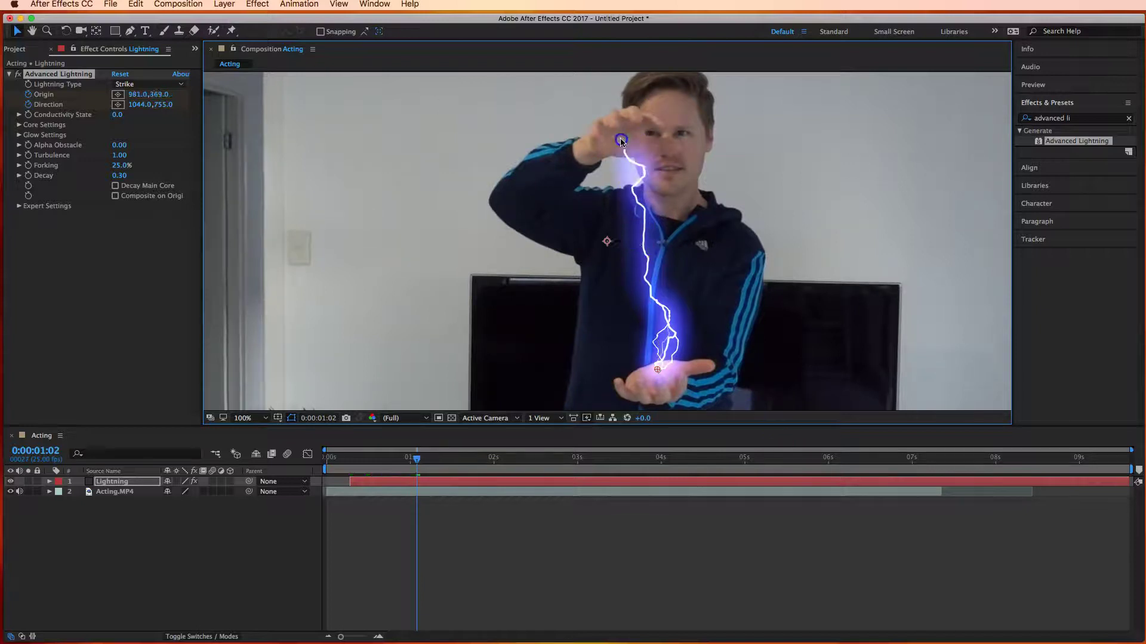
key("Page_Down")
key("Page_Down")
key("Page_Down")
key("Page_Down")
key("Page_Down")
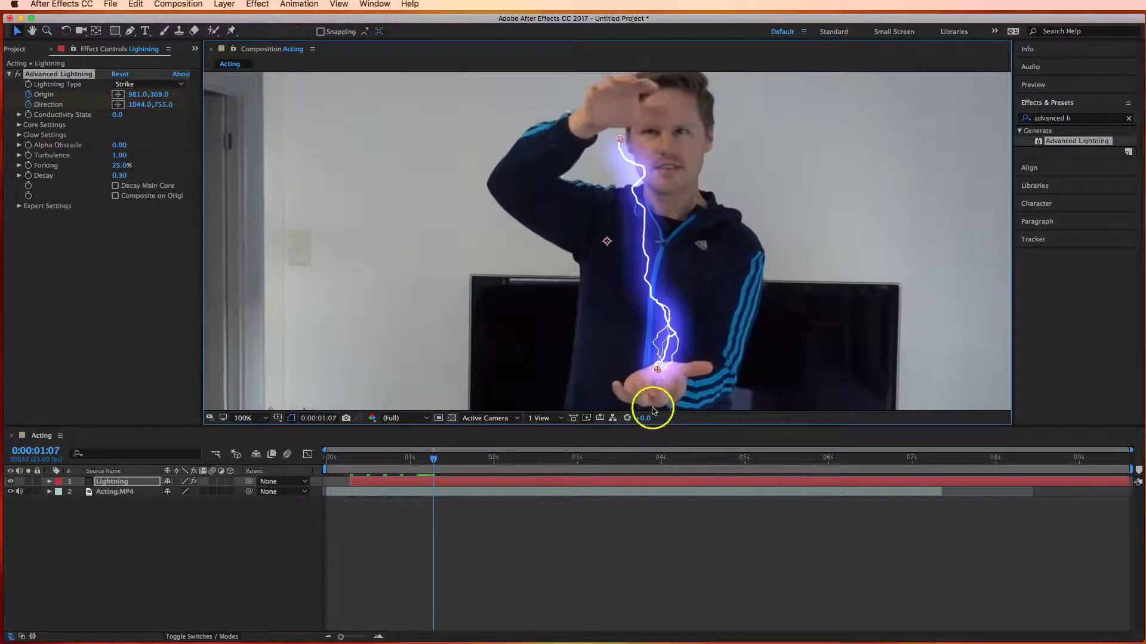
left_click_drag(657, 374, 645, 381)
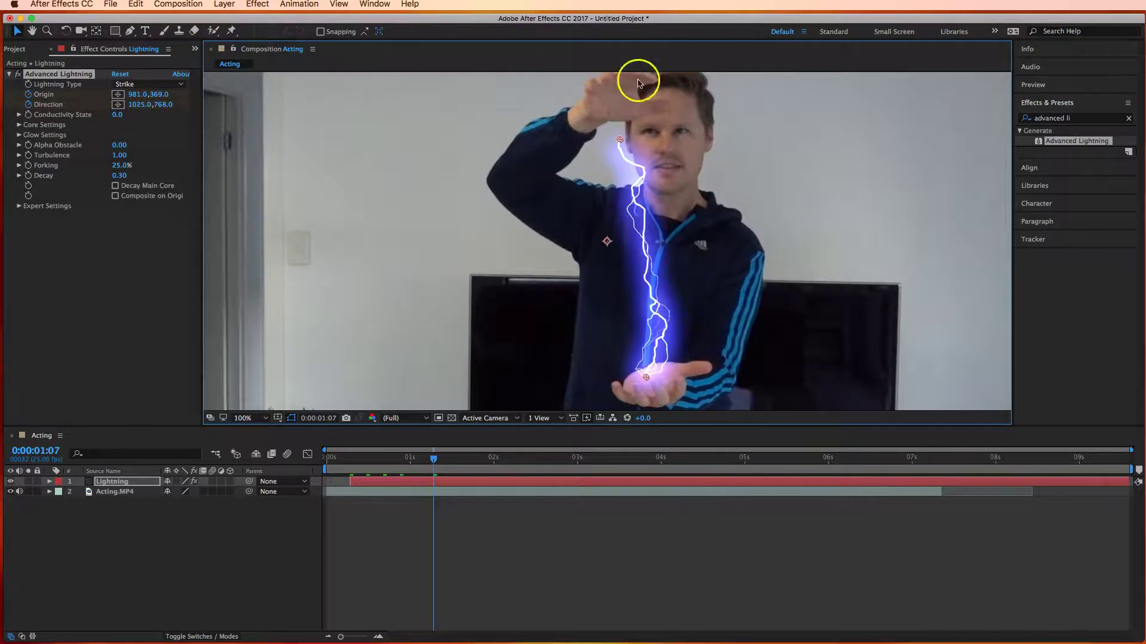
left_click_drag(621, 140, 607, 77)
key("Page_Down")
key("Page_Down")
key("Page_Down")
key("Page_Down")
key("Page_Down")
key("Page_Down")
key("Page_Down")
key("Page_Down")
key("Page_Down")
key("Page_Down")
Set the viewer to 50%, place the start at the fingertips, and play a preview
left_click(261, 417)
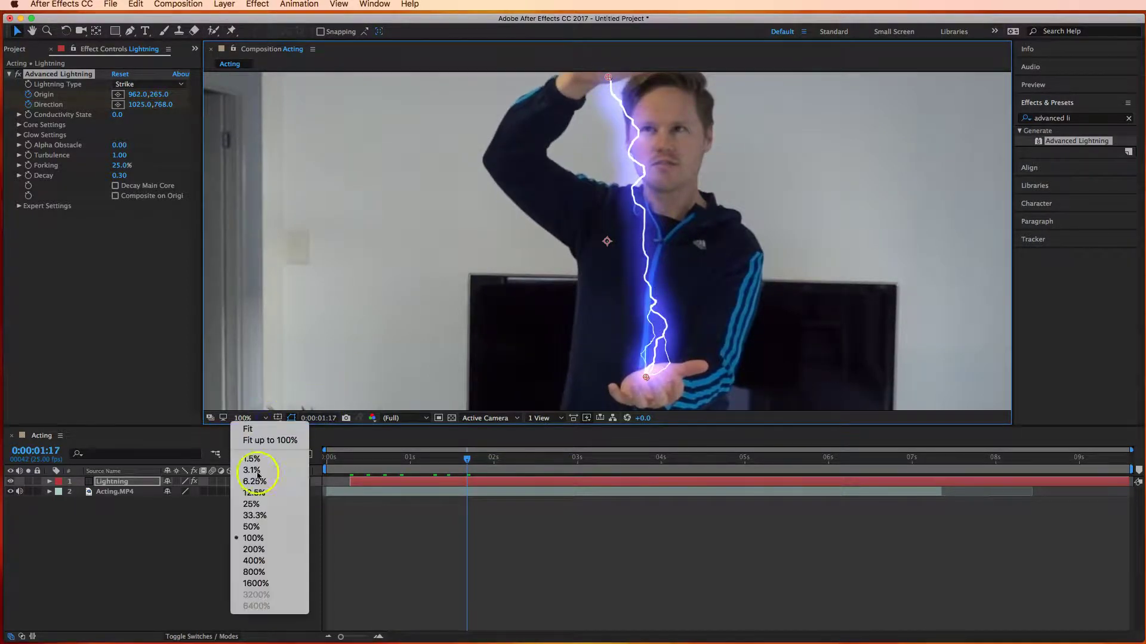
left_click(251, 527)
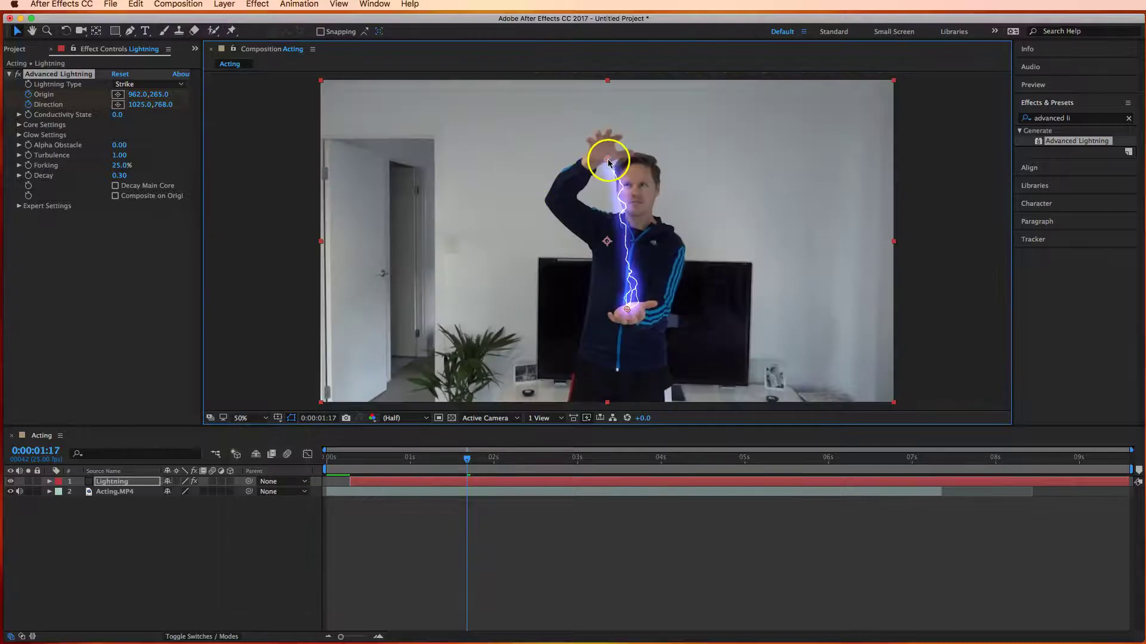
left_click_drag(606, 158, 602, 152)
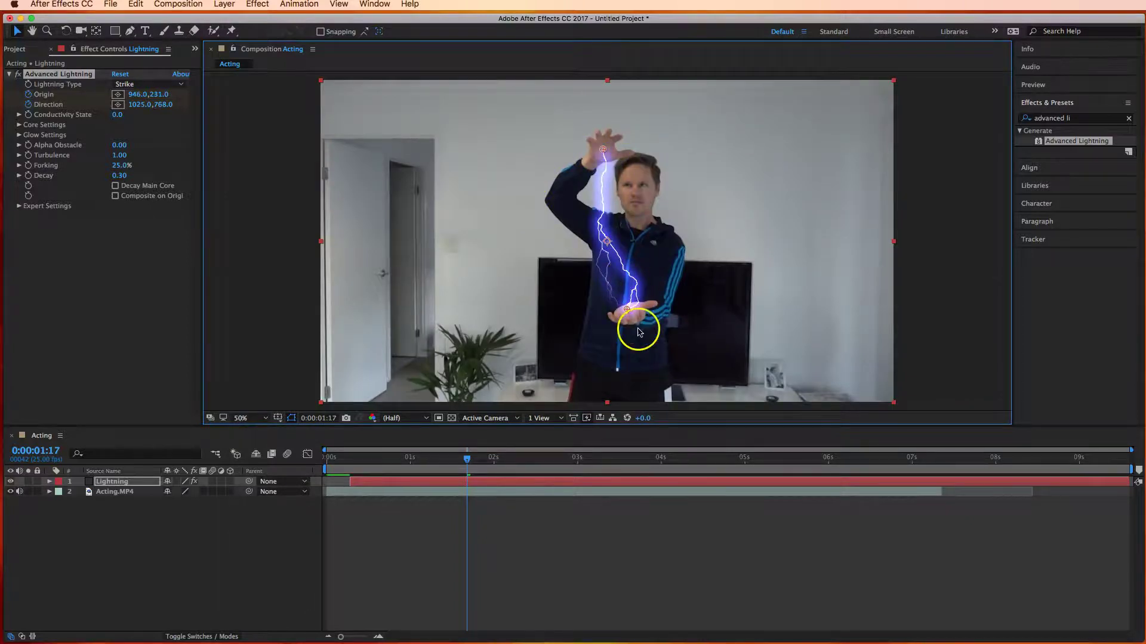
key("space")
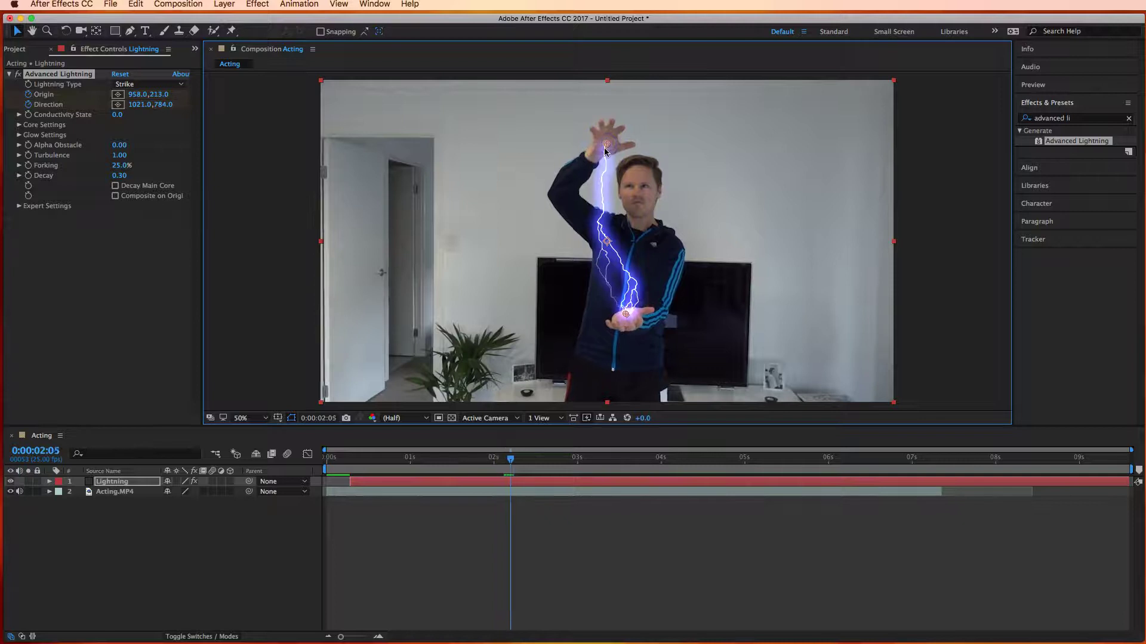
Re-aim the bolt's start at the raised hand and move its end onto the lower hand
mouse_move(605, 152)
left_mouse_down()
mouse_move(626, 199)
mouse_move(623, 315)
mouse_move(610, 144)
left_mouse_up()
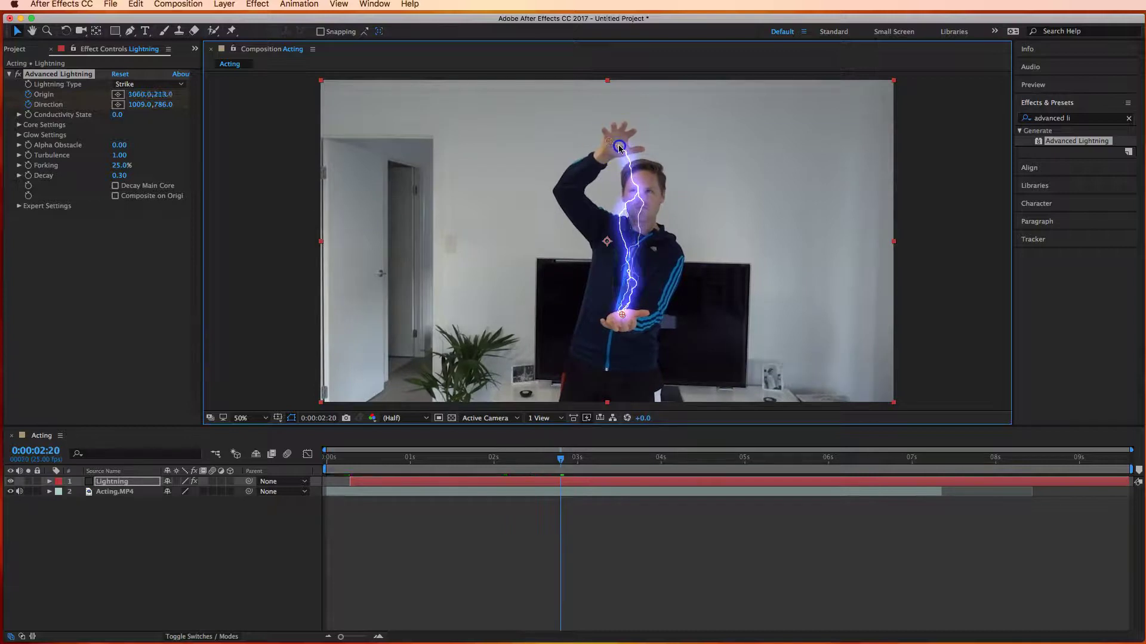
left_click_drag(622, 327, 620, 324)
left_click_drag(613, 148, 602, 157)
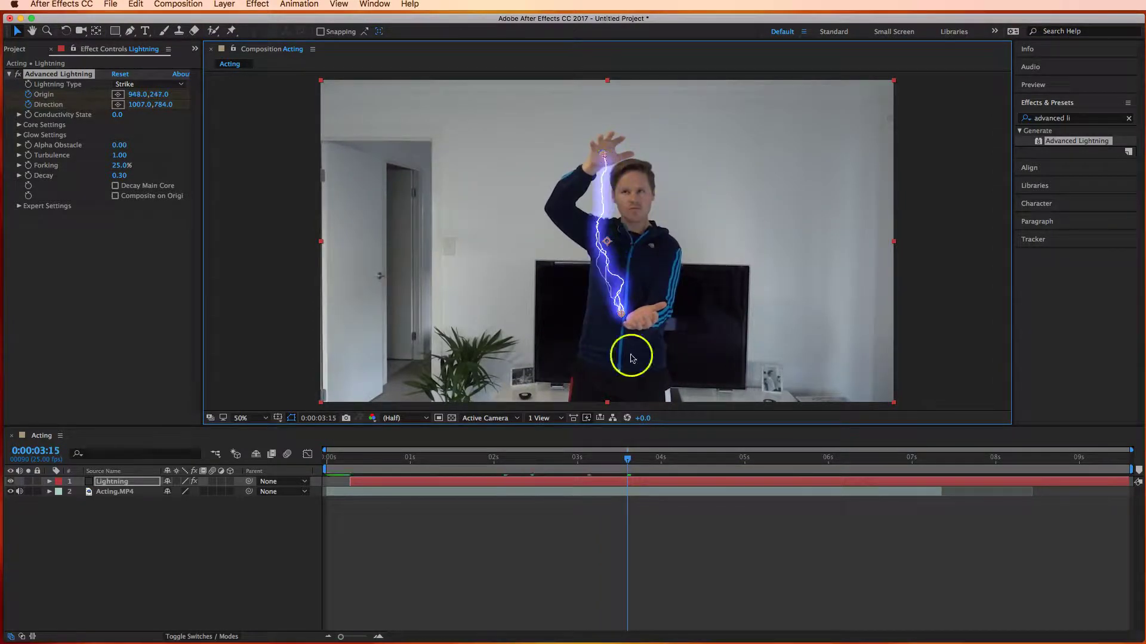
left_click_drag(630, 319, 655, 318)
Step forward to 0:00:04:13, keeping the end on the lower hand and lowering the start onto the raised hand
key("Page_Down")
key("Page_Down")
key("Page_Down")
key("Page_Down")
key("Page_Down")
key("Page_Down")
key("Page_Down")
left_click_drag(596, 164, 590, 171)
key("Page_Down")
key("Page_Down")
key("Page_Down")
key("Page_Down")
key("Page_Down")
key("Page_Down")
key("Page_Down")
key("Page_Down")
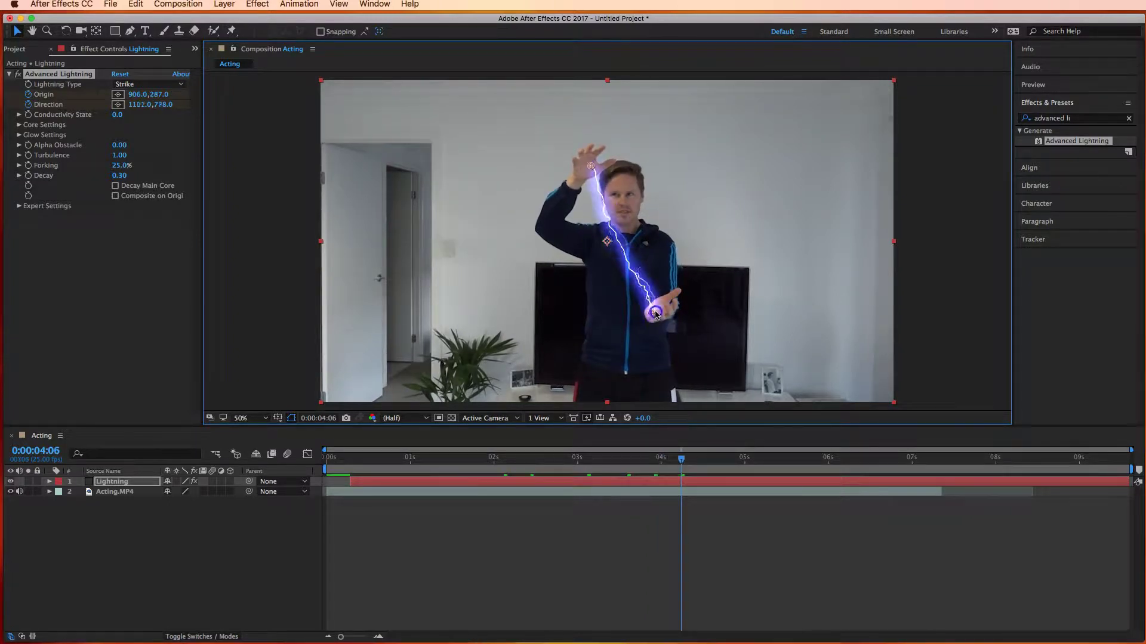
key("Page_Down")
key("Page_Down")
key("Page_Down")
key("Page_Down")
key("Page_Down")
key("Page_Down")
key("Page_Down")
left_click_drag(656, 313, 657, 308)
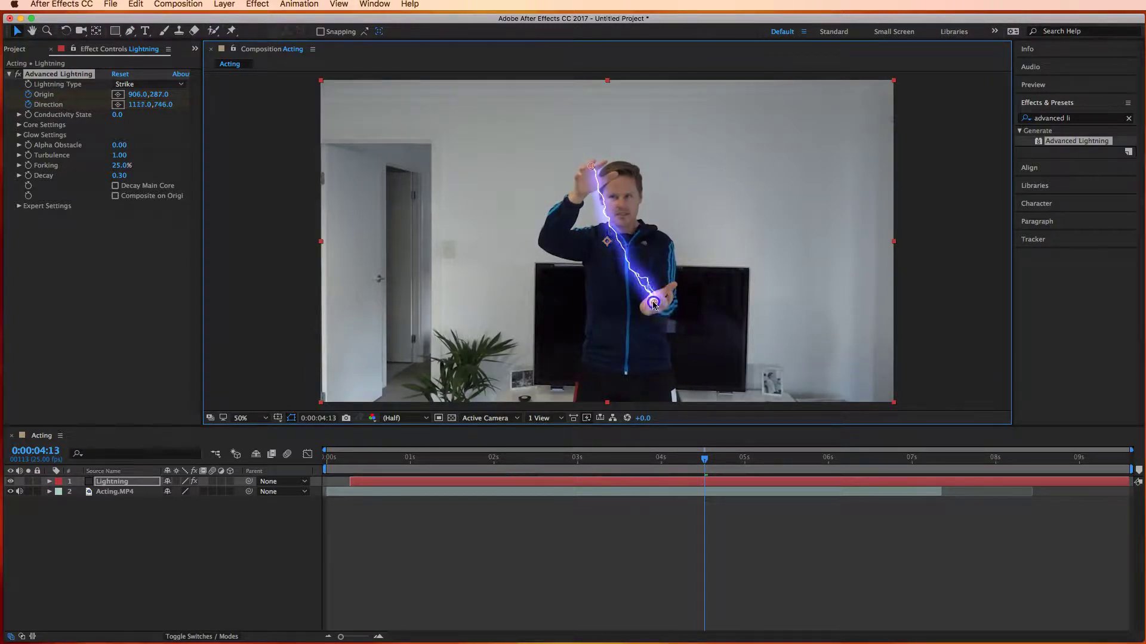
left_click_drag(590, 166, 596, 194)
key("Page_Down")
key("Page_Down")
key("Page_Down")
key("Page_Down")
key("Page_Down")
key("Page_Down")
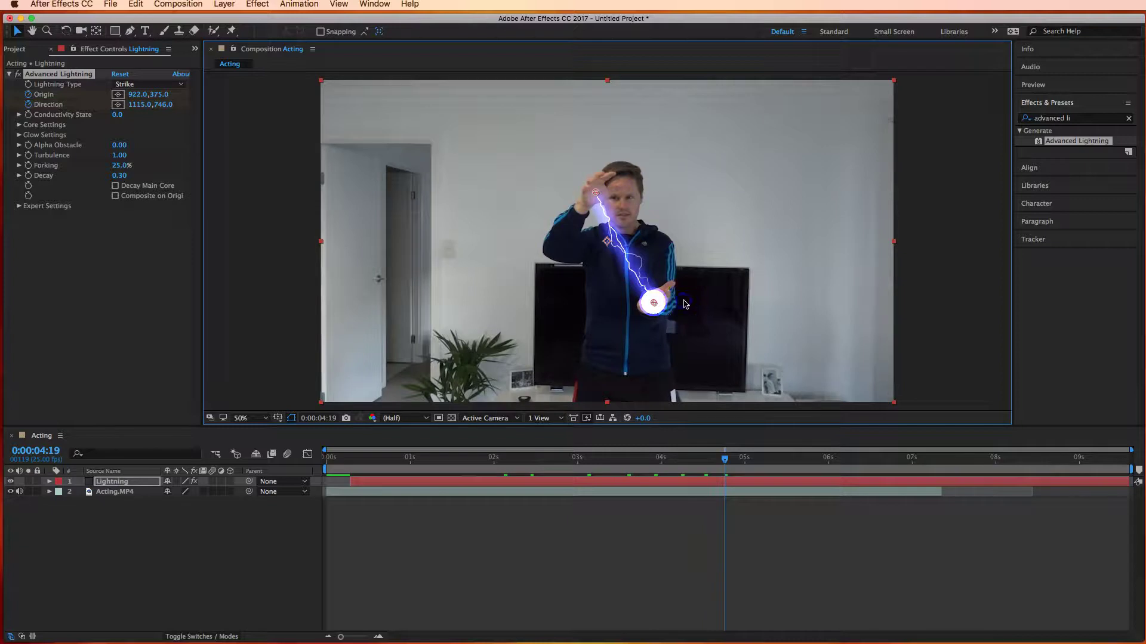
key("Page_Up")
key("Page_Up")
key("Page_Up")
key("Page_Up")
key("Page_Up")
key("Page_Up")
Keyframe the start following the upper hand down through 0:00:05:08, nudging the end slightly
left_click(660, 303)
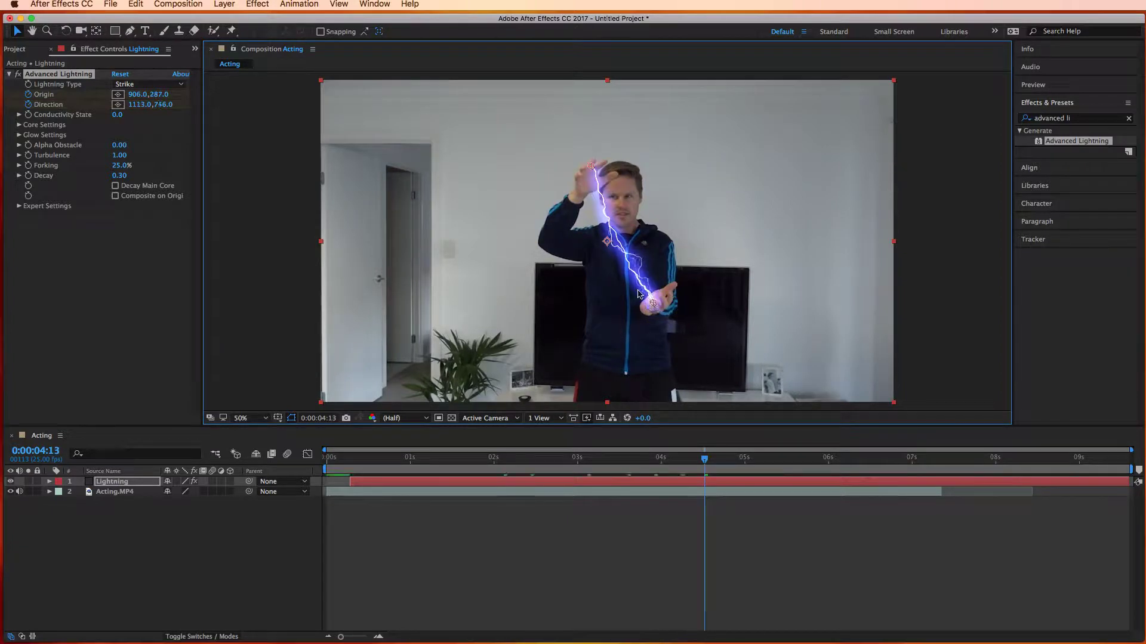
left_click_drag(589, 165, 597, 194)
key("Page_Down")
key("Page_Down")
key("Page_Down")
key("Page_Down")
key("Page_Down")
left_click_drag(652, 308, 650, 305)
key("Page_Down")
key("Page_Down")
key("Page_Down")
key("Page_Down")
key("Page_Down")
left_click_drag(595, 193, 613, 219)
key("Page_Down")
key("Page_Down")
key("Page_Down")
key("Page_Down")
key("Page_Down")
key("Page_Down")
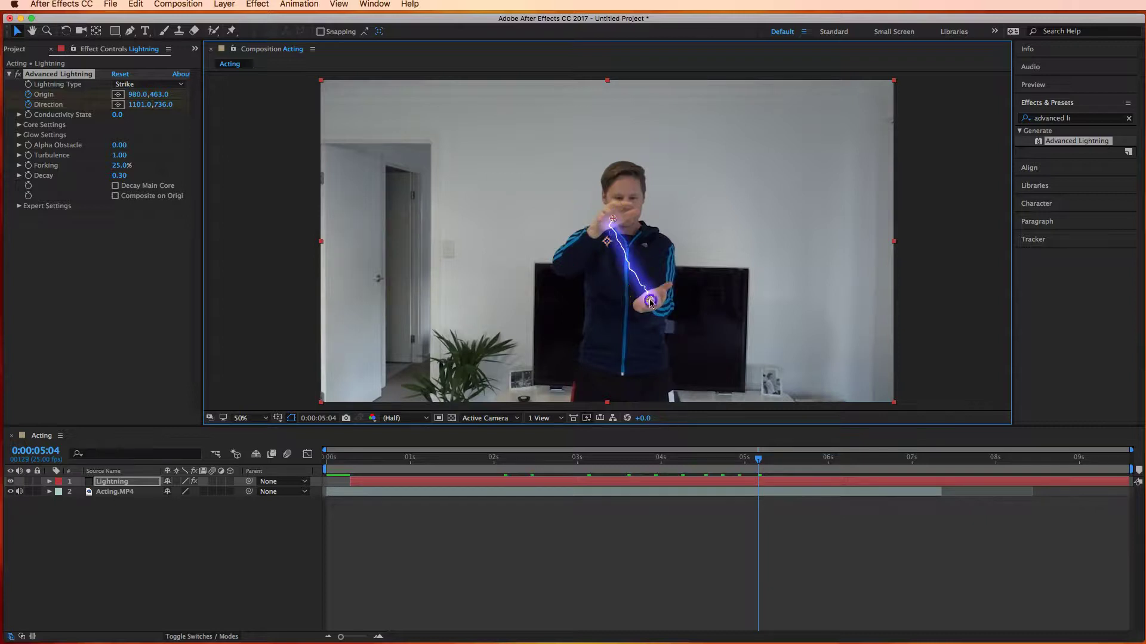
key("Page_Down")
key("Page_Down")
key("Page_Down")
key("Page_Down")
key("Page_Down")
left_click_drag(613, 218, 624, 236)
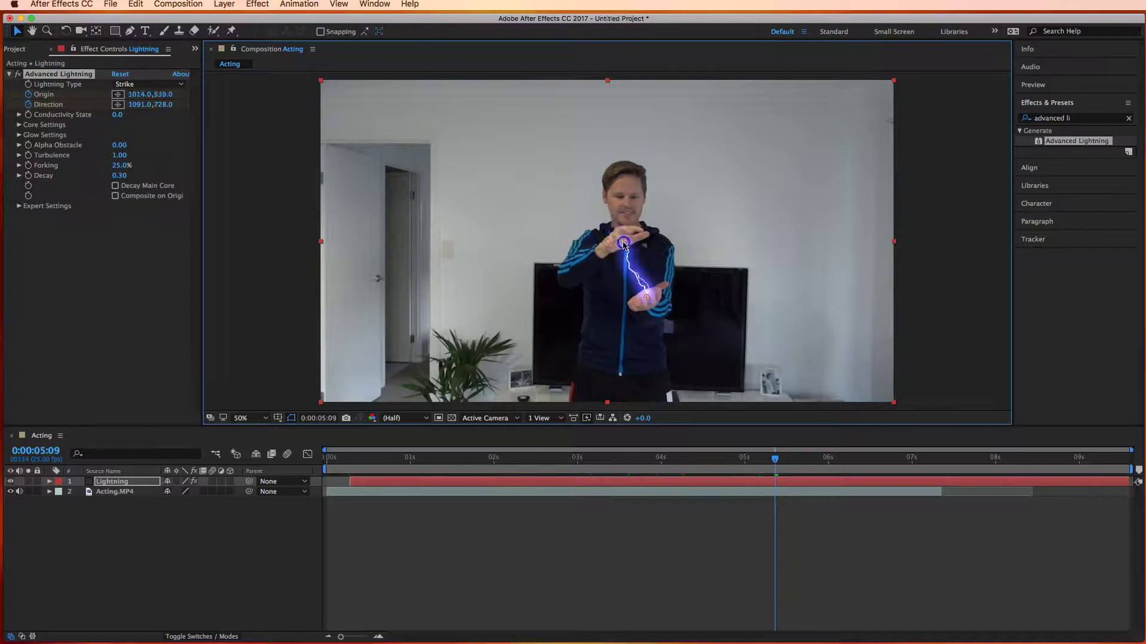
At 100% view, track the bolt's start down with the upper hand through 0:00:05:16
left_click(265, 419)
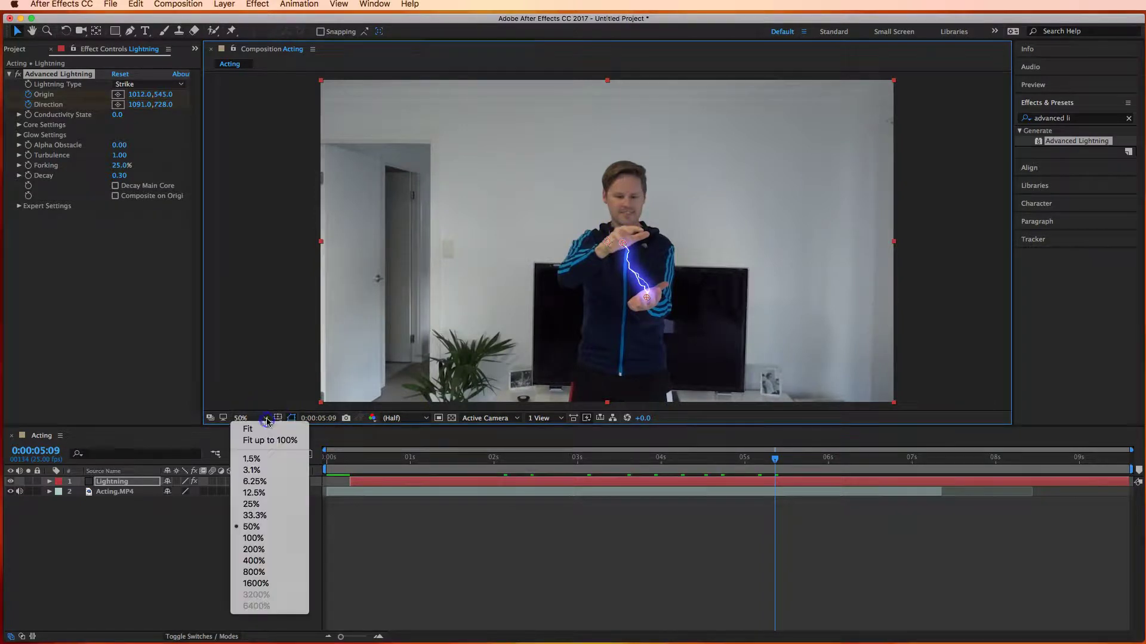
left_click(253, 539)
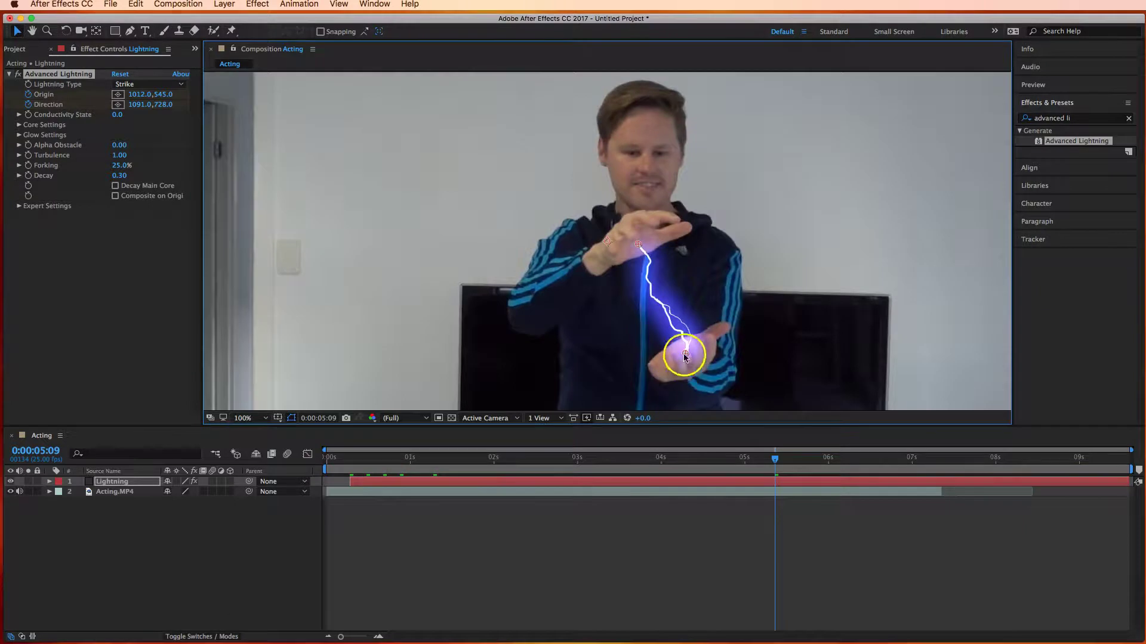
key("Page_Down")
key("Page_Down")
key("Page_Down")
left_click_drag(637, 244, 651, 270)
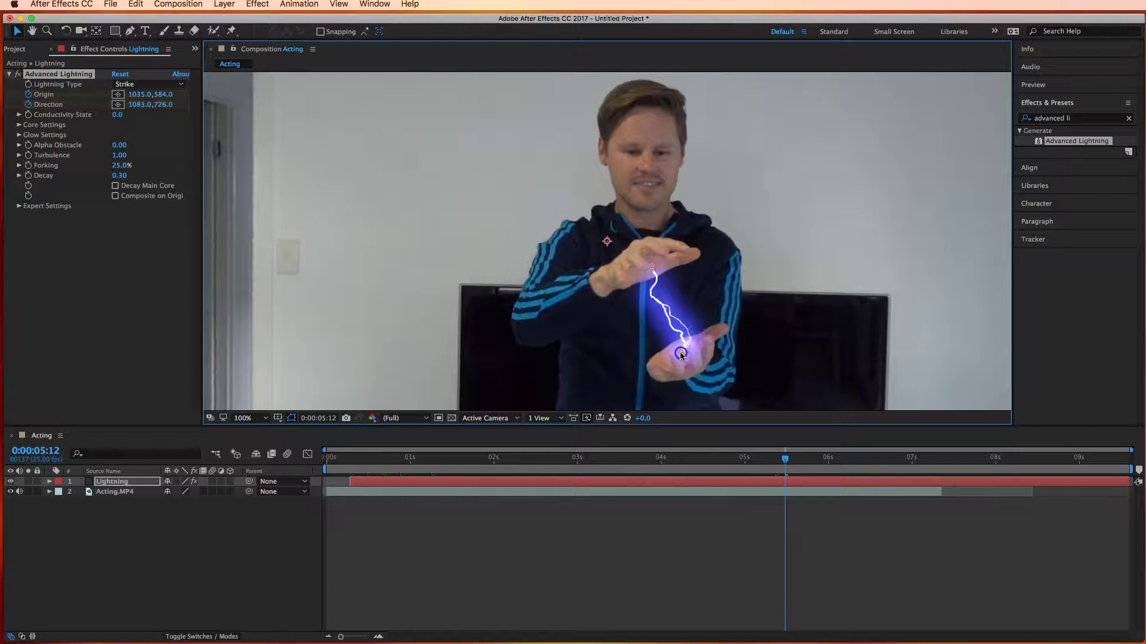
left_click_drag(680, 352, 679, 351)
key("Page_Down")
key("Page_Down")
key("Page_Down")
key("Page_Down")
left_click_drag(657, 274, 658, 288)
Step to 0:00:05:21 and adjust the bolt's start and end points on the closing hands
key("Page_Down")
key("Page_Down")
key("Page_Down")
key("Page_Down")
key("Page_Down")
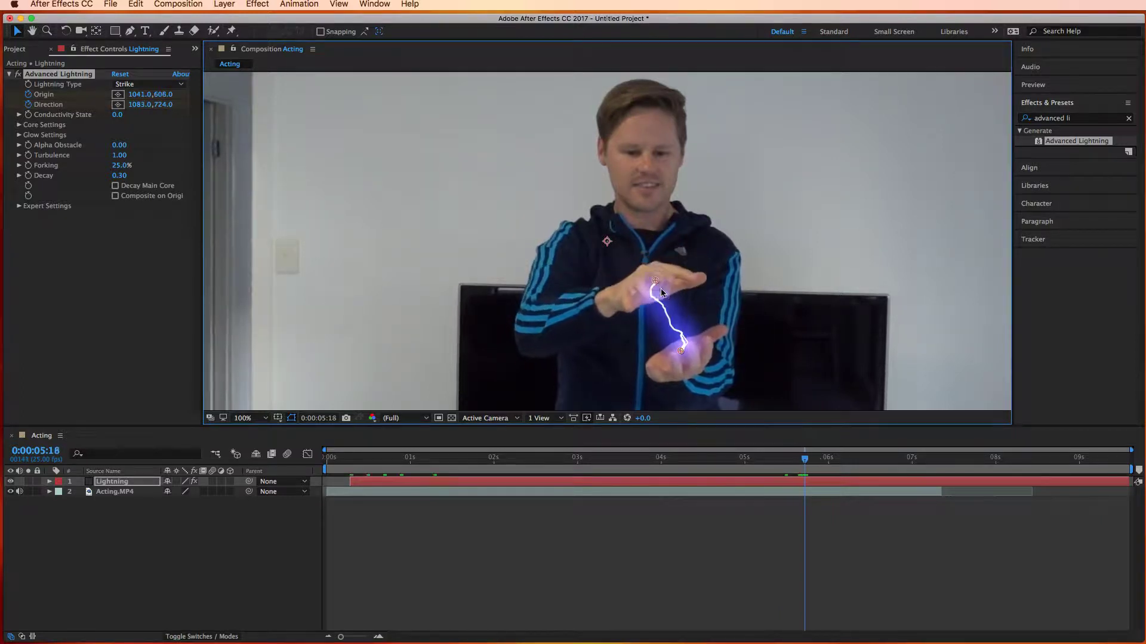
left_click(653, 285)
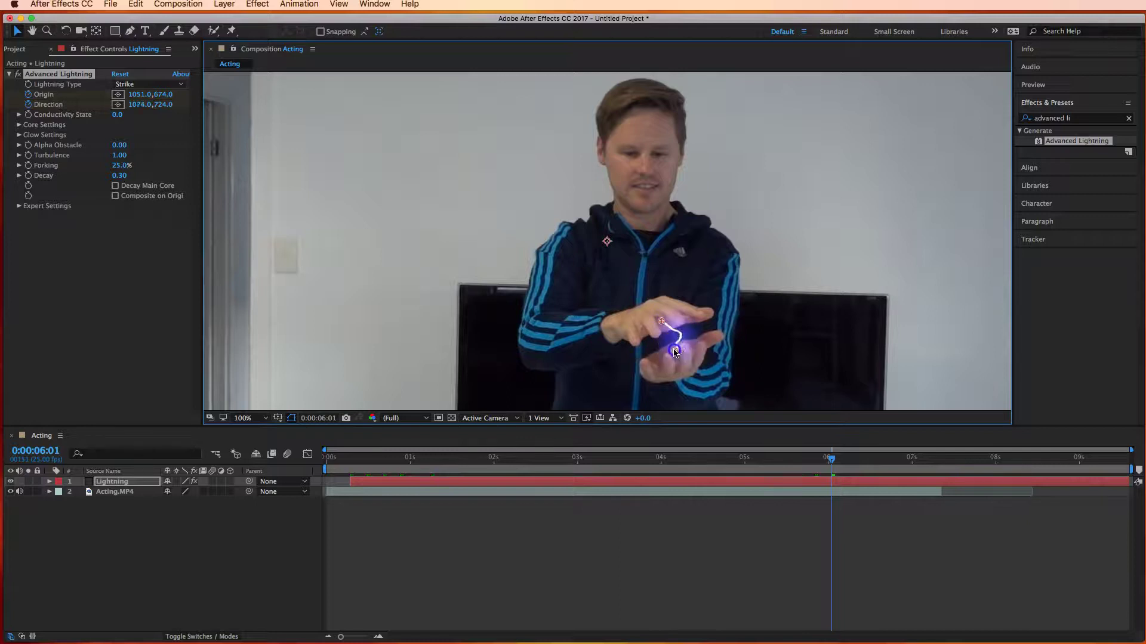
left_click(671, 337)
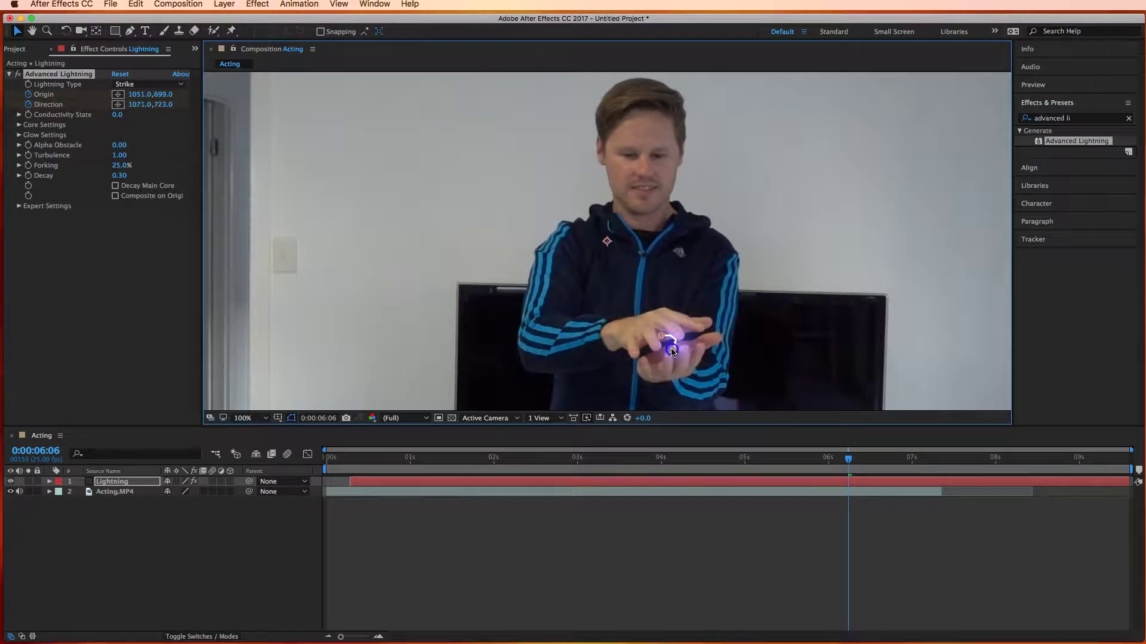
left_click(672, 351)
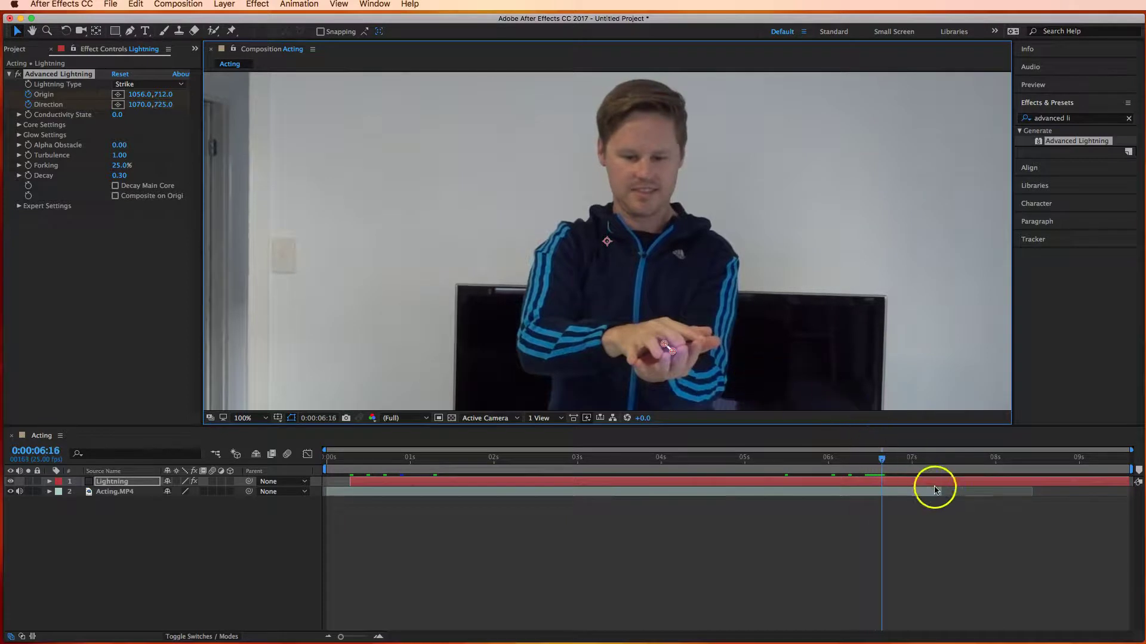
Set the viewer to Fit, return to the first frame, and play the lightning preview
left_click(1118, 482)
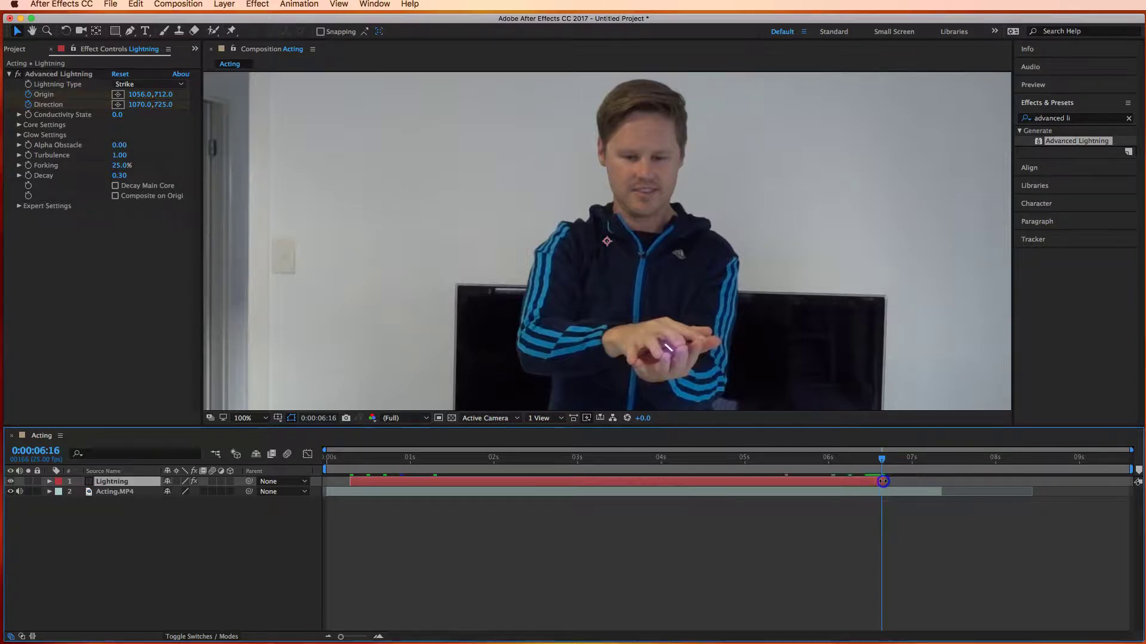
left_click_drag(881, 460, 337, 459)
left_click(265, 418)
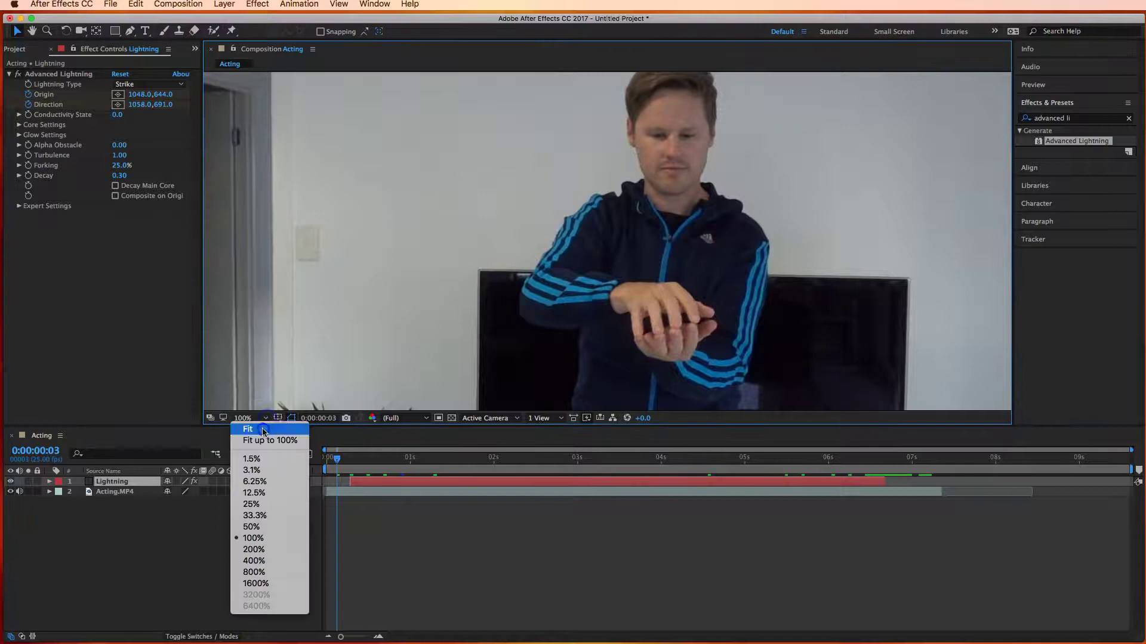
left_click(264, 431)
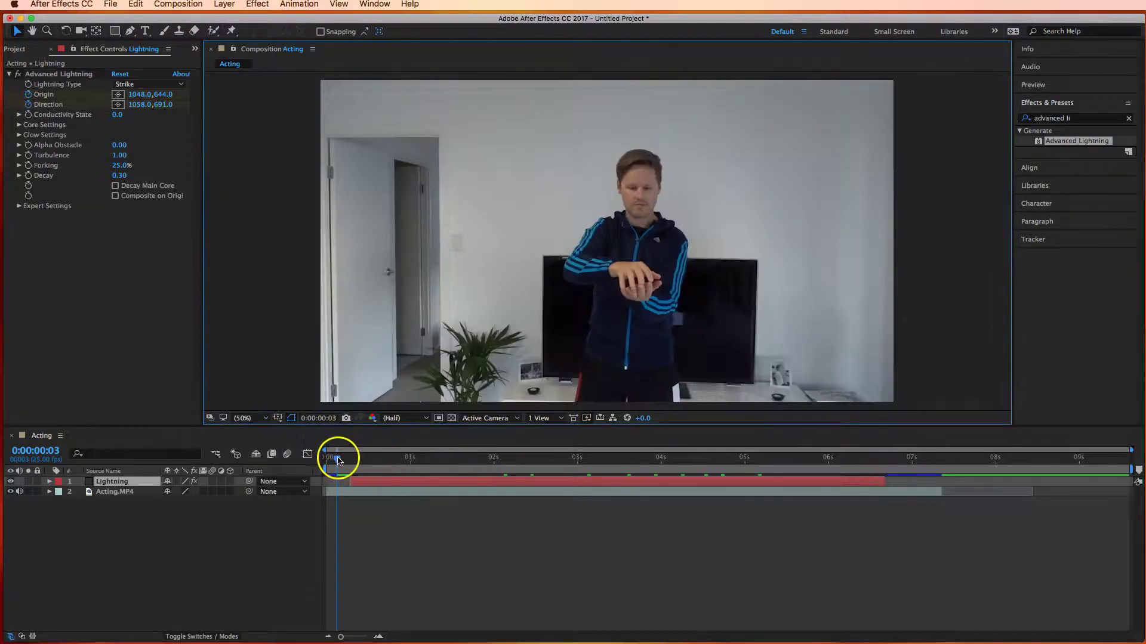
left_click_drag(338, 460, 330, 459)
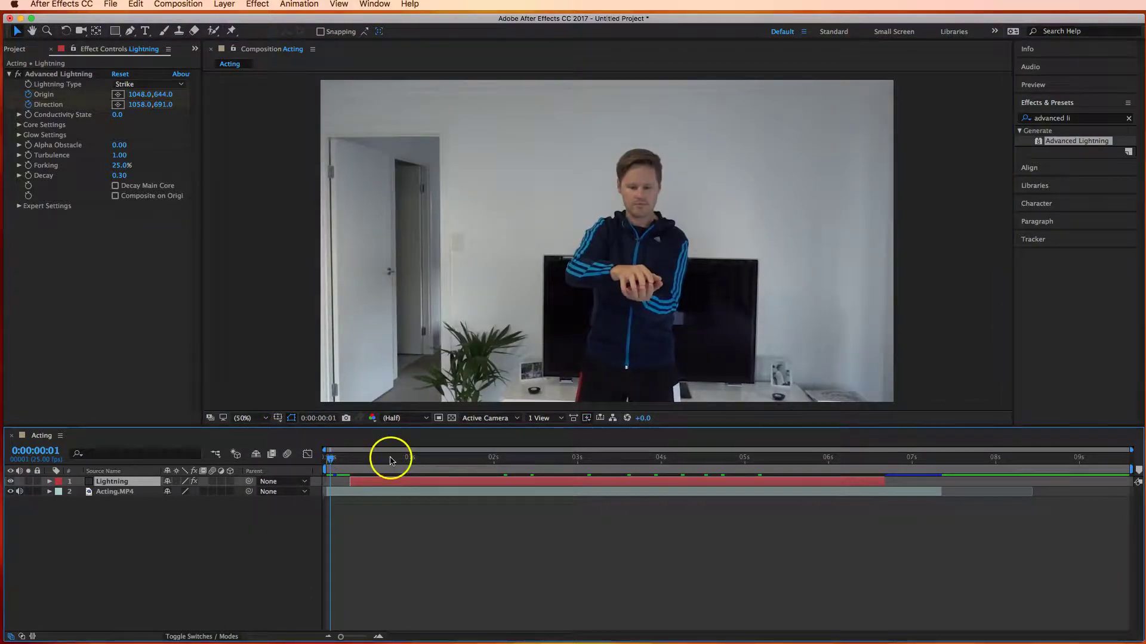
key("space")
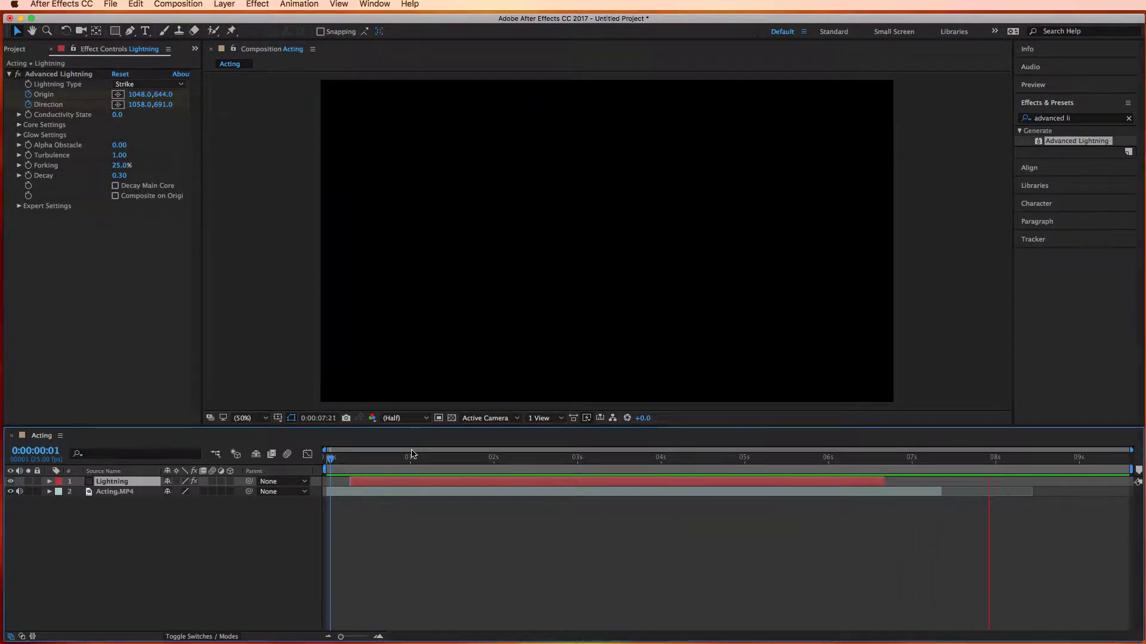
Drag Voltage Sound.mp3 from the Project panel into the timeline below the Acting.MP4 layer
left_click(404, 465)
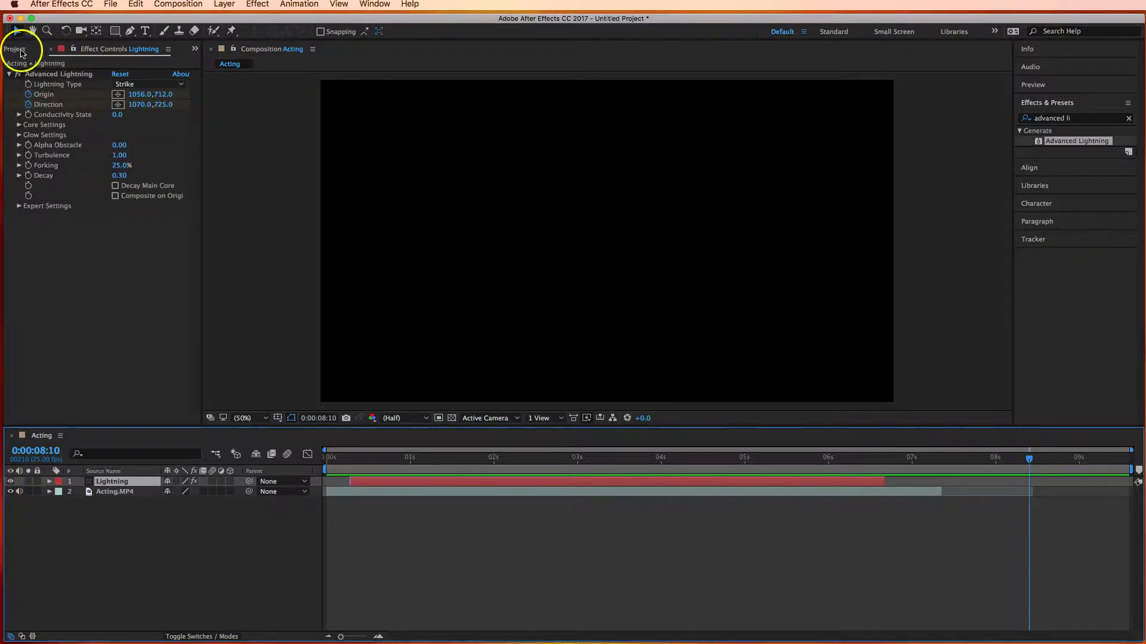
left_click(20, 52)
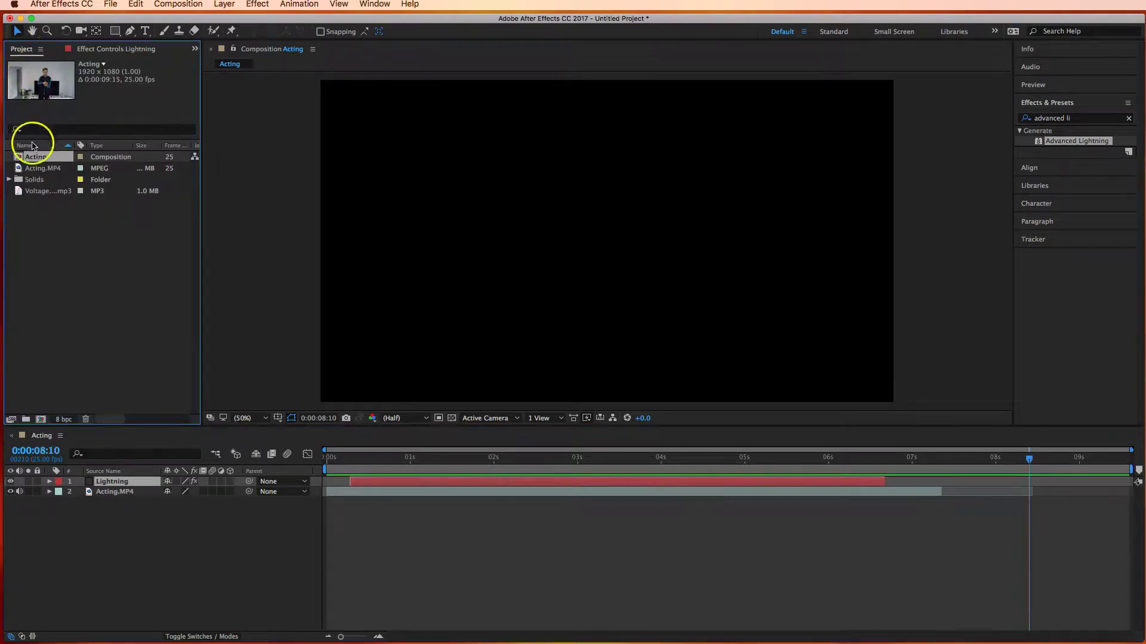
left_click(48, 192)
left_click(34, 197)
left_click_drag(111, 258, 239, 424)
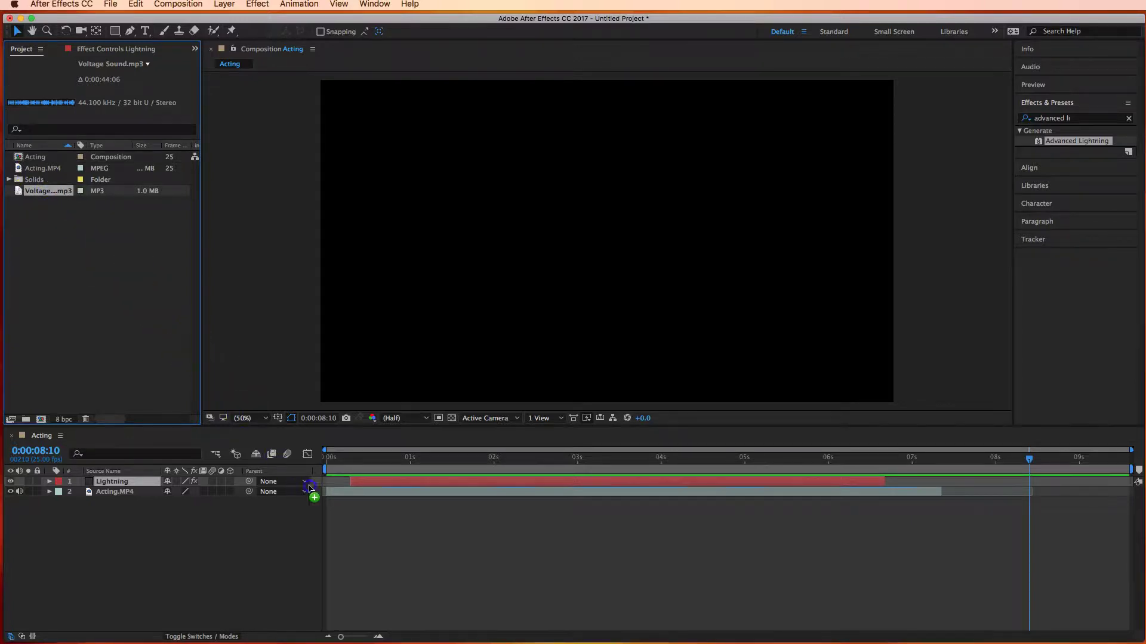
left_click_drag(316, 491, 360, 510)
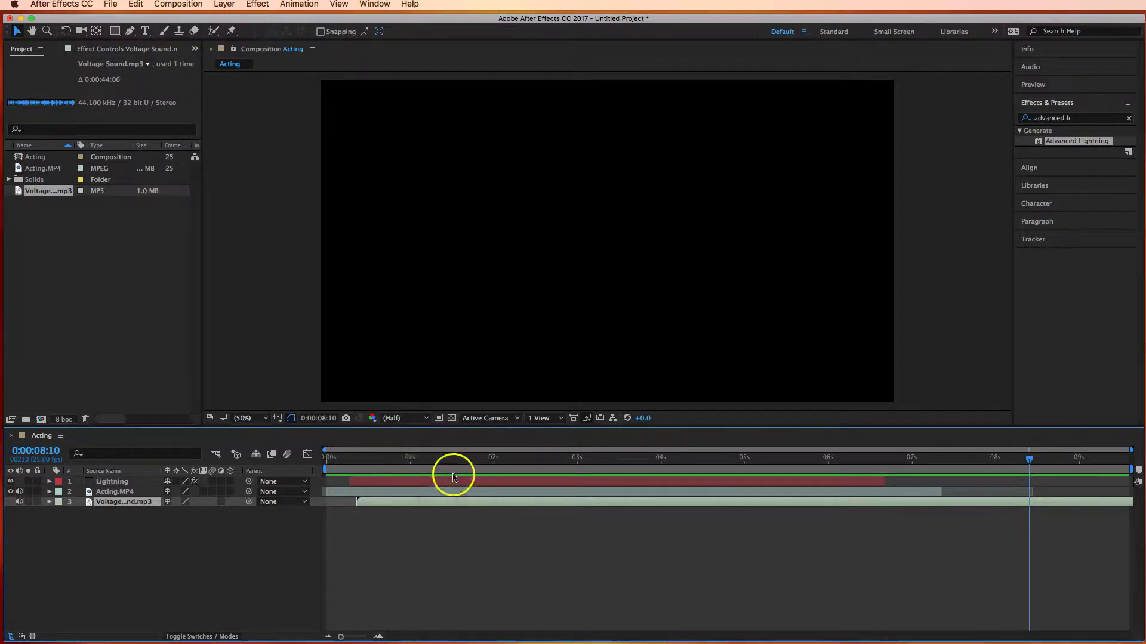
Preview the composition from the first frame with the new sound
left_click(351, 458)
left_click_drag(351, 458, 327, 458)
key("space")
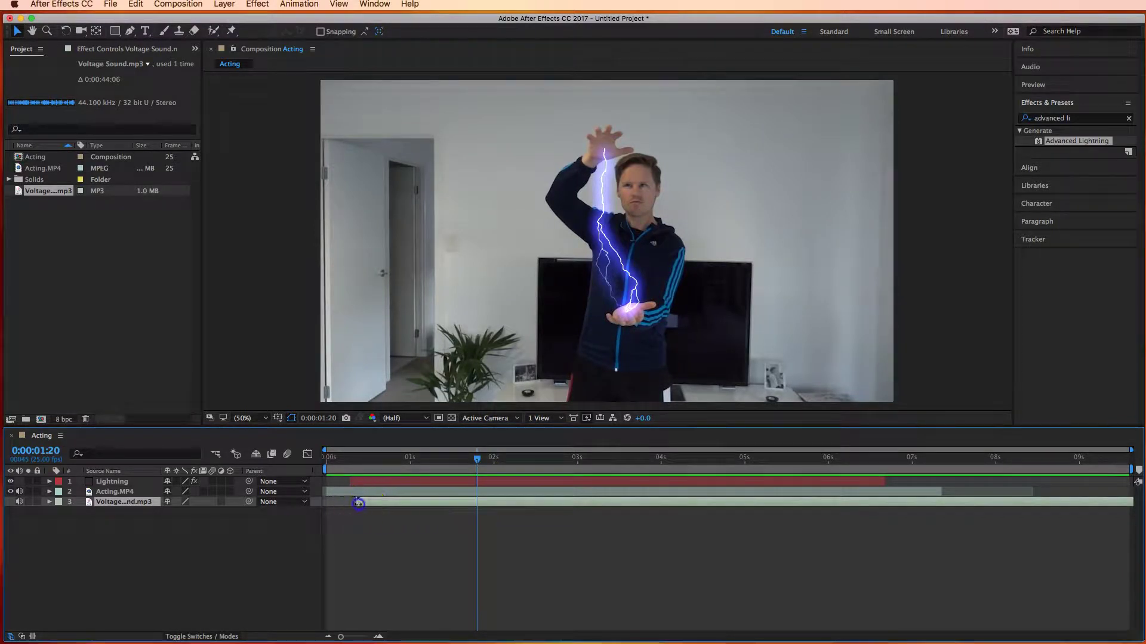
Trim the sound's start, slide it to line up with the lightning, and preview from the start
left_click_drag(359, 503, 388, 503)
left_click_drag(476, 460, 350, 472)
left_click(408, 503)
left_click_drag(409, 504, 376, 502)
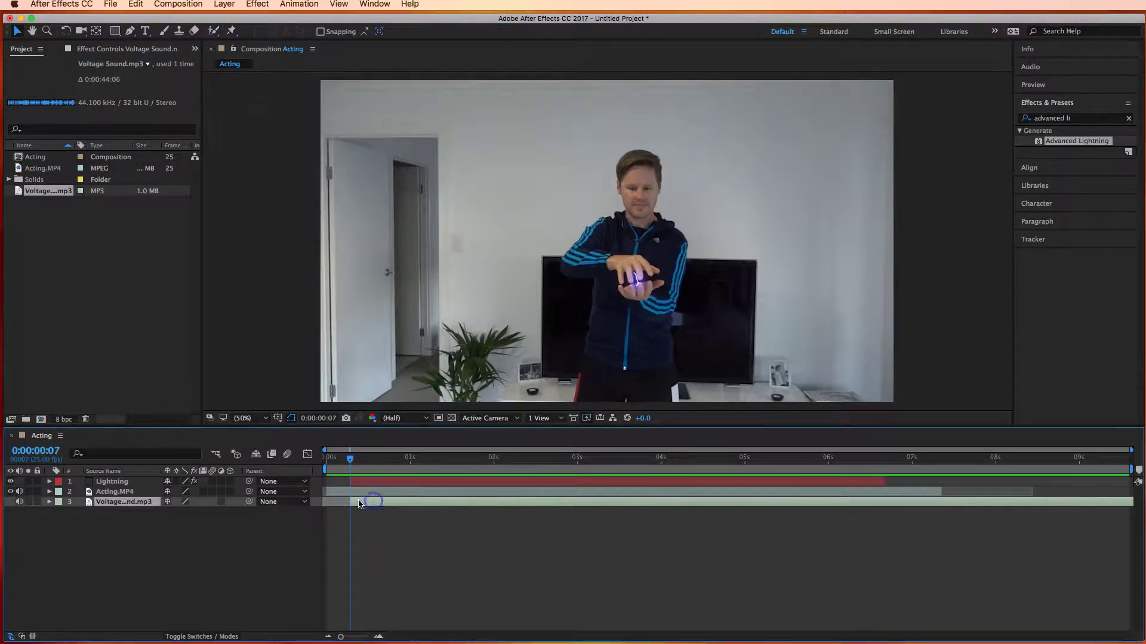
left_click_drag(351, 459, 331, 461)
key("space")
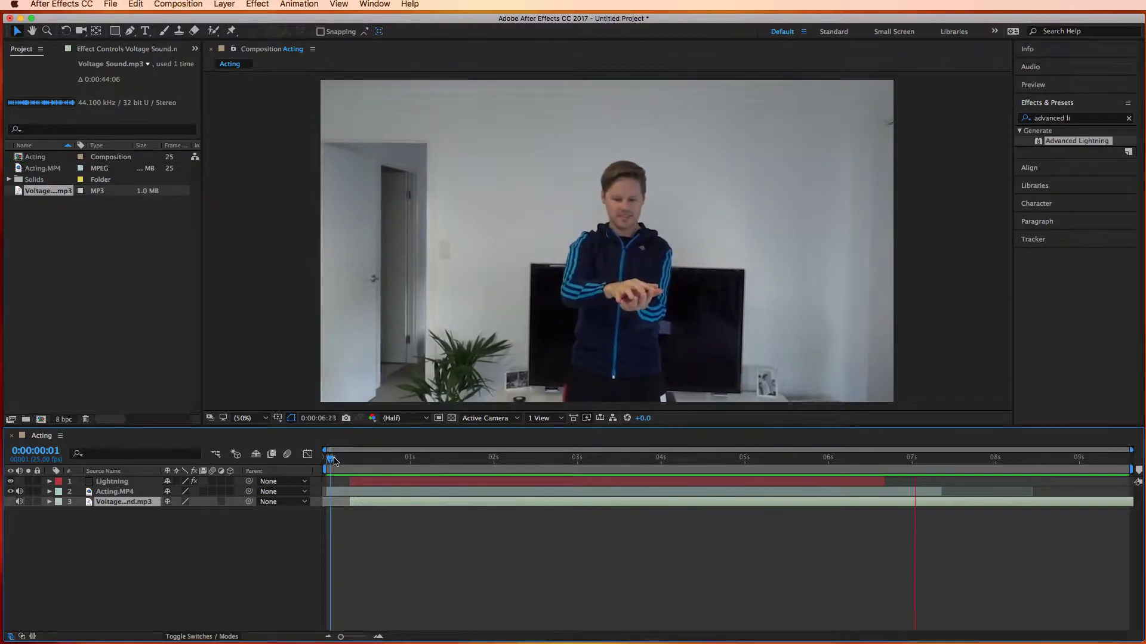
key("space")
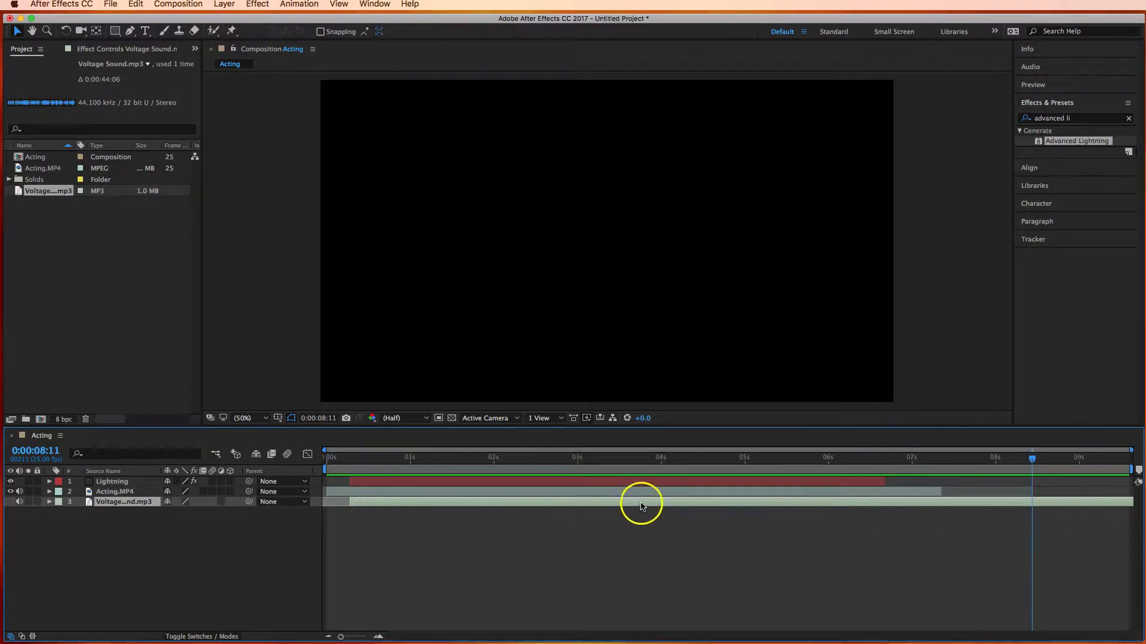
In the sound's Layer panel, drag its out point to 0:00:07:20 to match the lightning's end
double_click(659, 506)
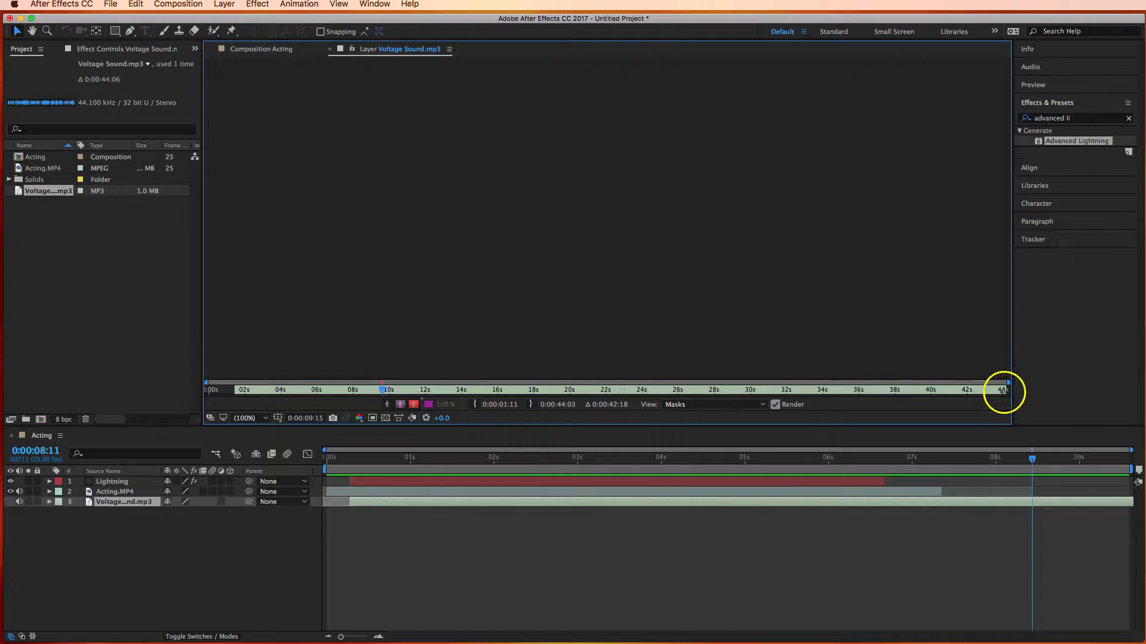
left_click_drag(973, 392, 521, 397)
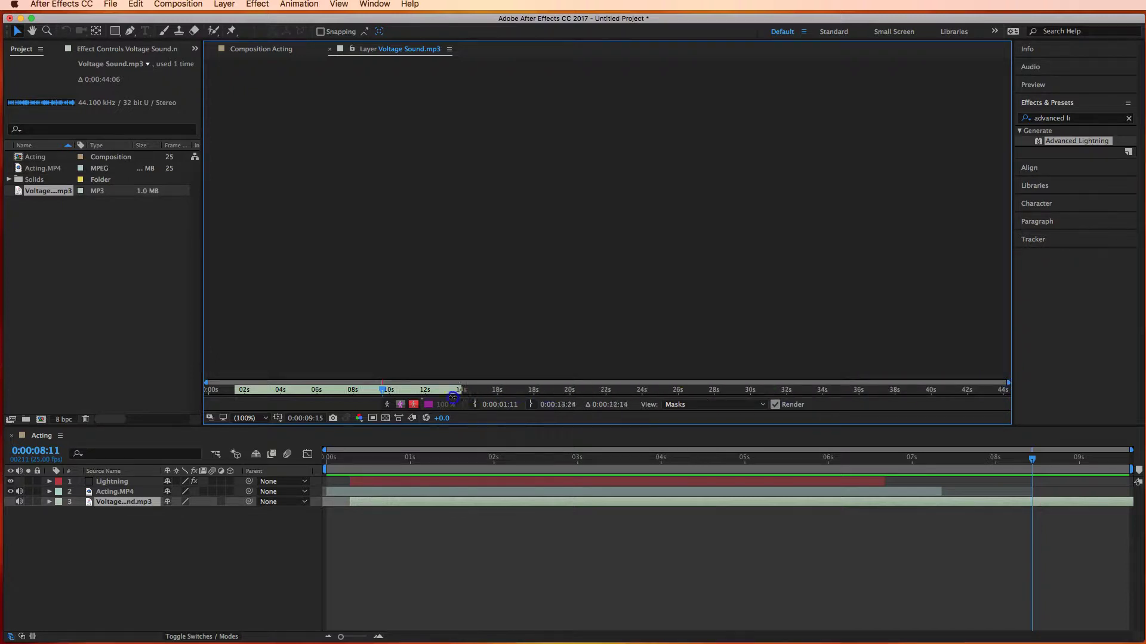
left_click_drag(389, 398, 368, 398)
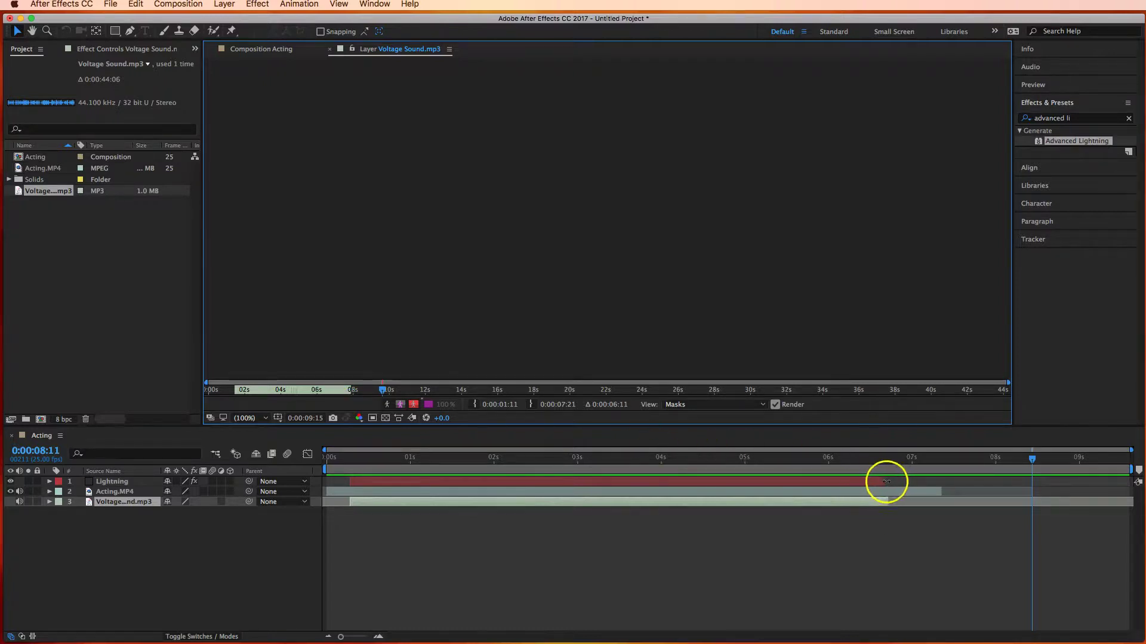
left_click(884, 503)
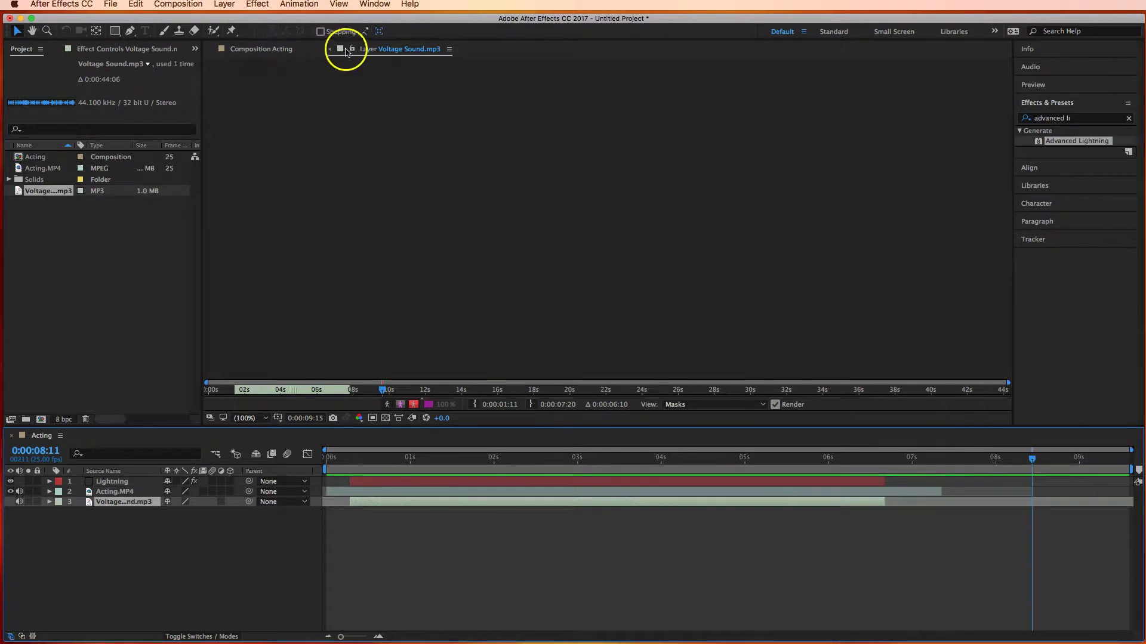
left_click(330, 52)
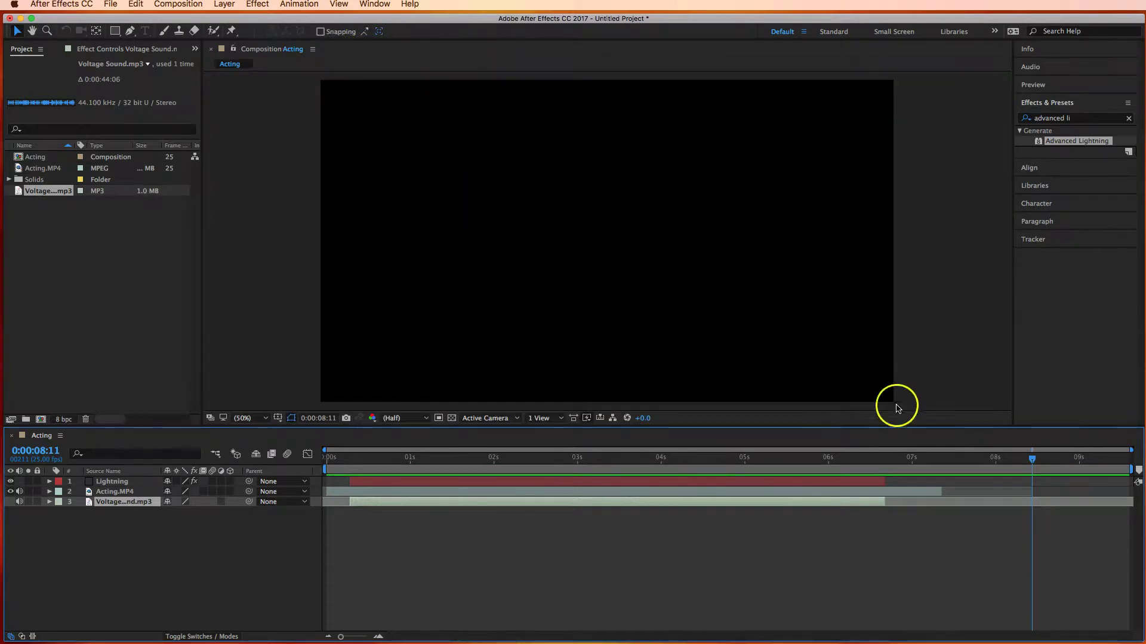
left_click_drag(1033, 461, 725, 462)
key("space")
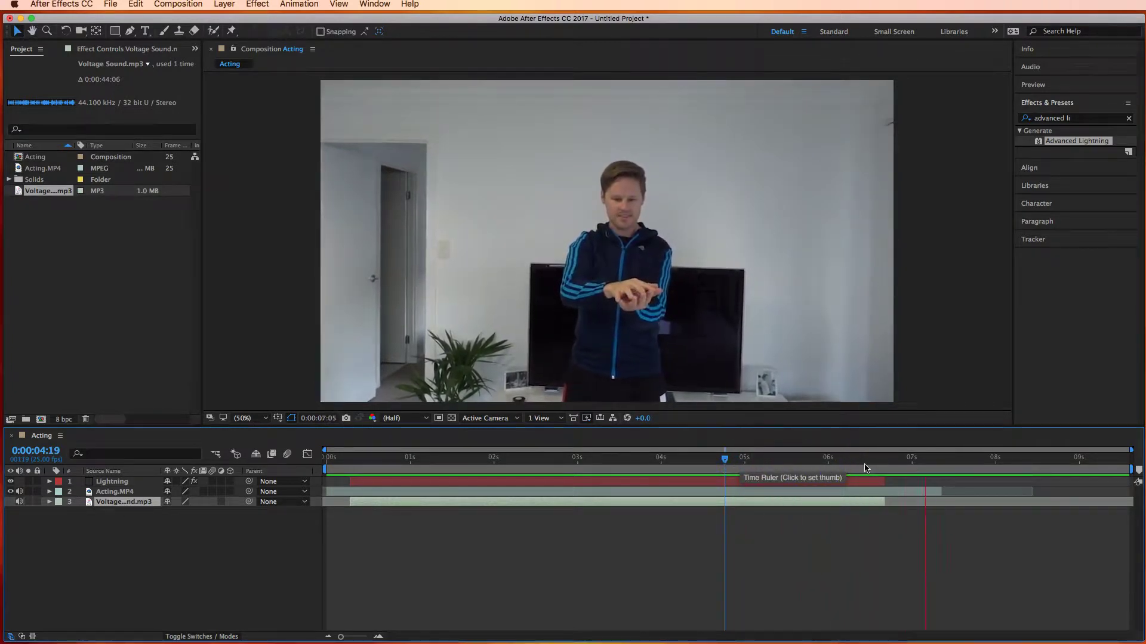
key("space")
left_click_drag(965, 463, 888, 459)
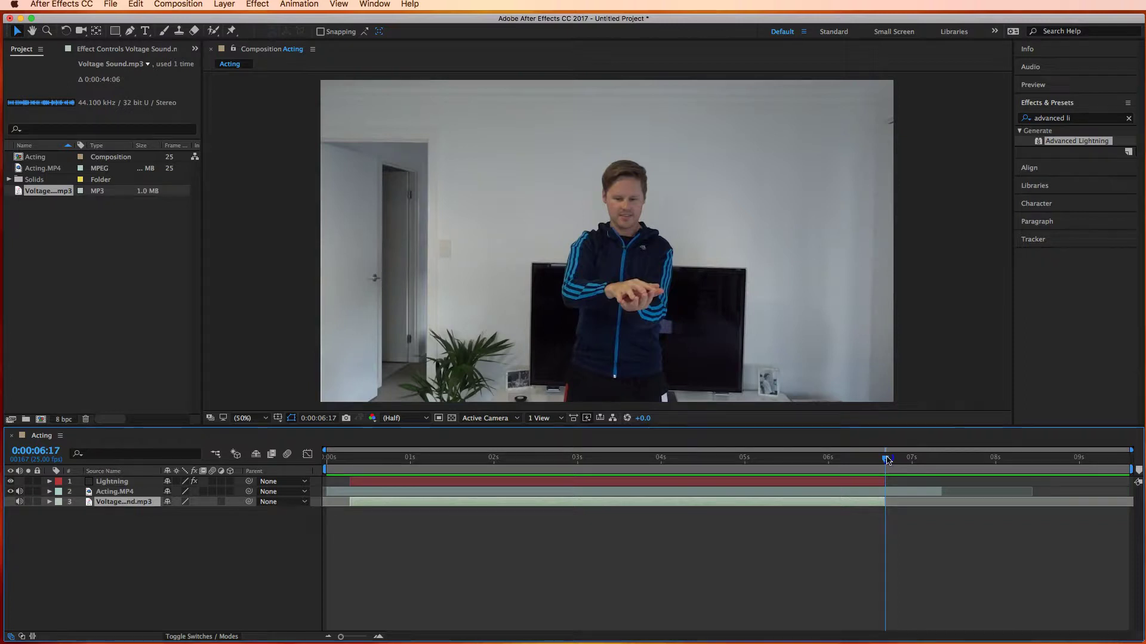
left_click_drag(887, 460, 788, 459)
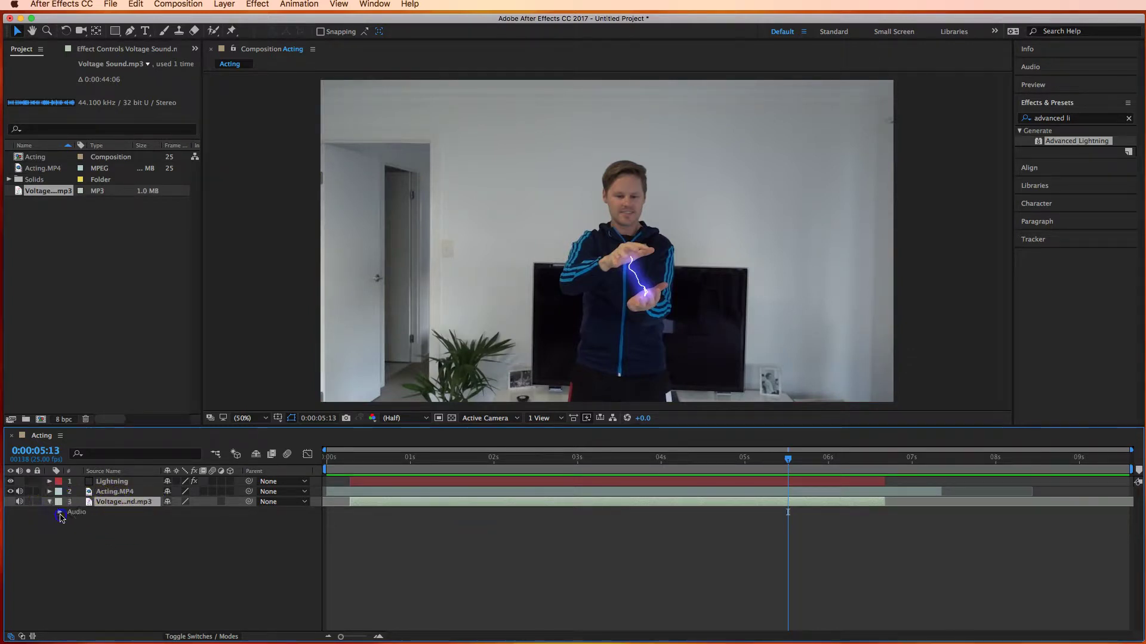
Keyframe the mp3 layer's Audio Levels from +0.00 dB at 0:00:05:20 to -192.00 dB at 0:00:06:19
left_click(60, 513)
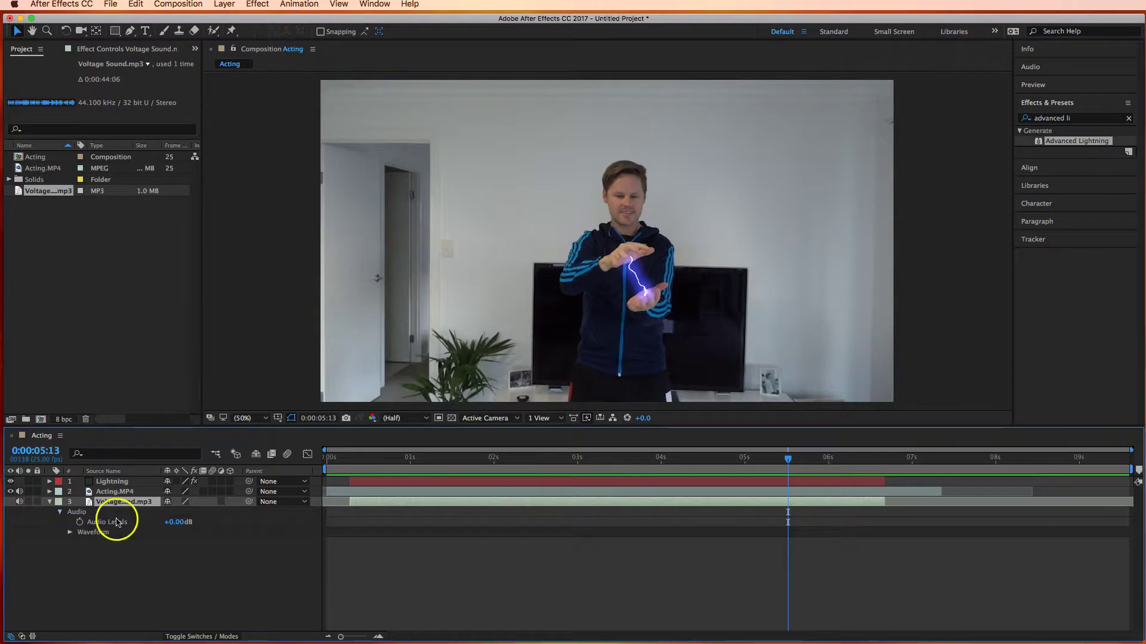
left_click(80, 522)
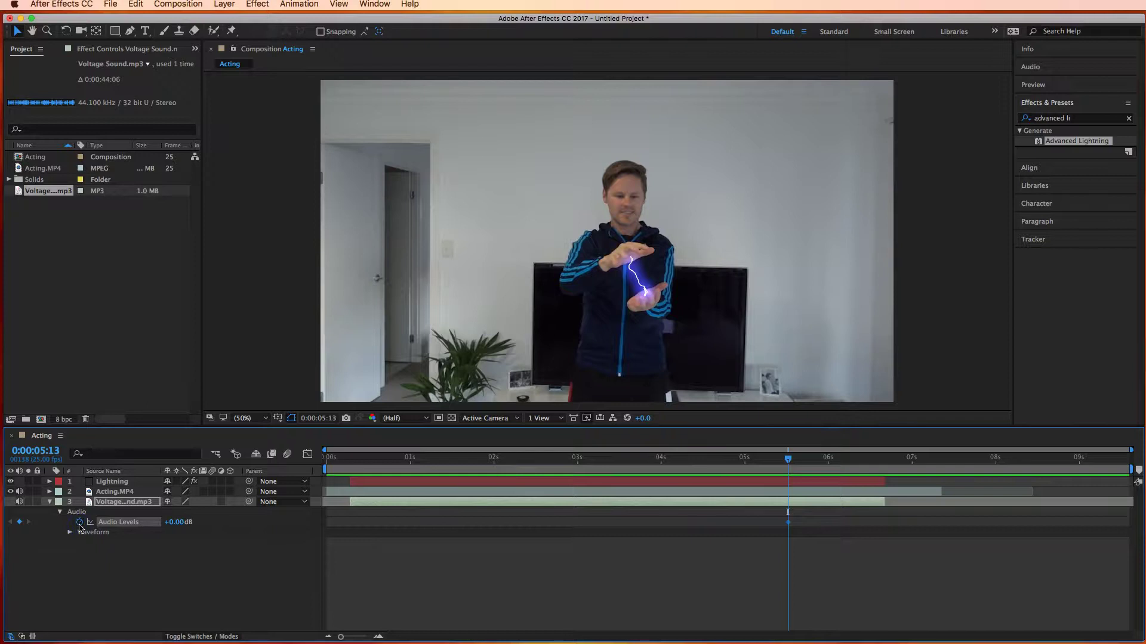
left_click_drag(787, 460, 893, 470)
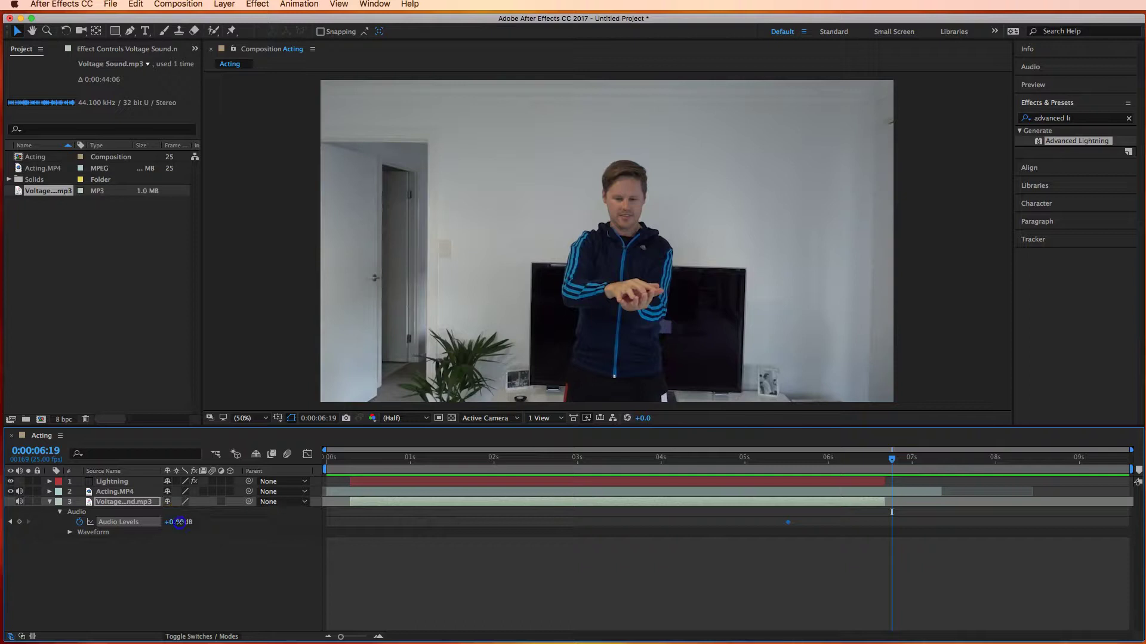
left_click_drag(179, 522, 120, 522)
left_click_drag(695, 457, 684, 460)
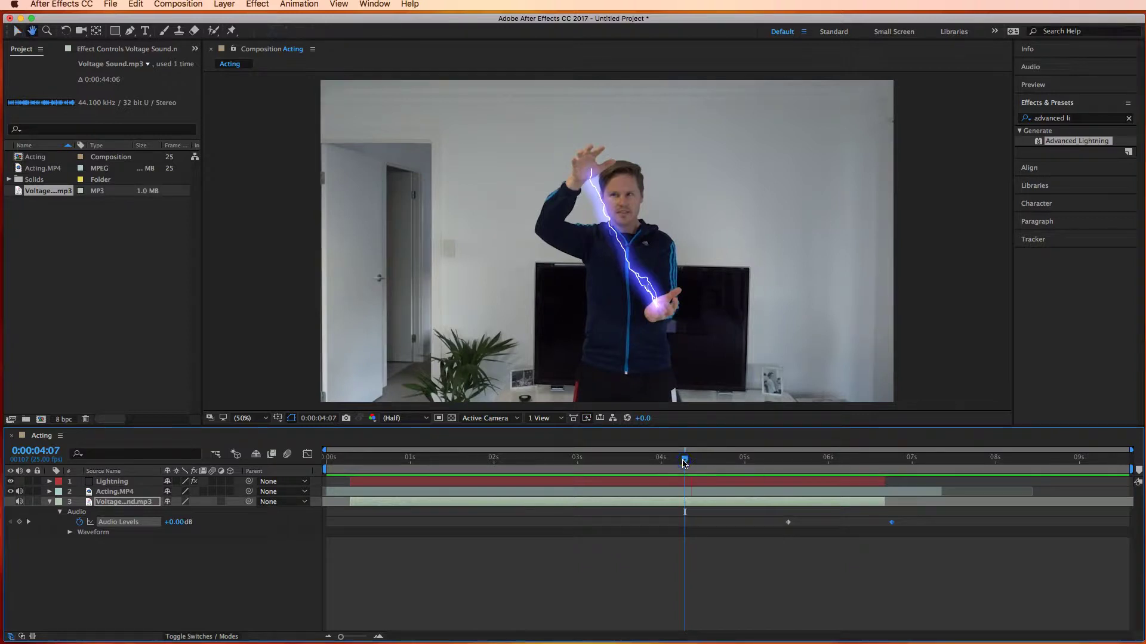
Preview the fade, then raise the final Audio Levels keyframe at 0:00:06:19 to -40.00 dB
key("space")
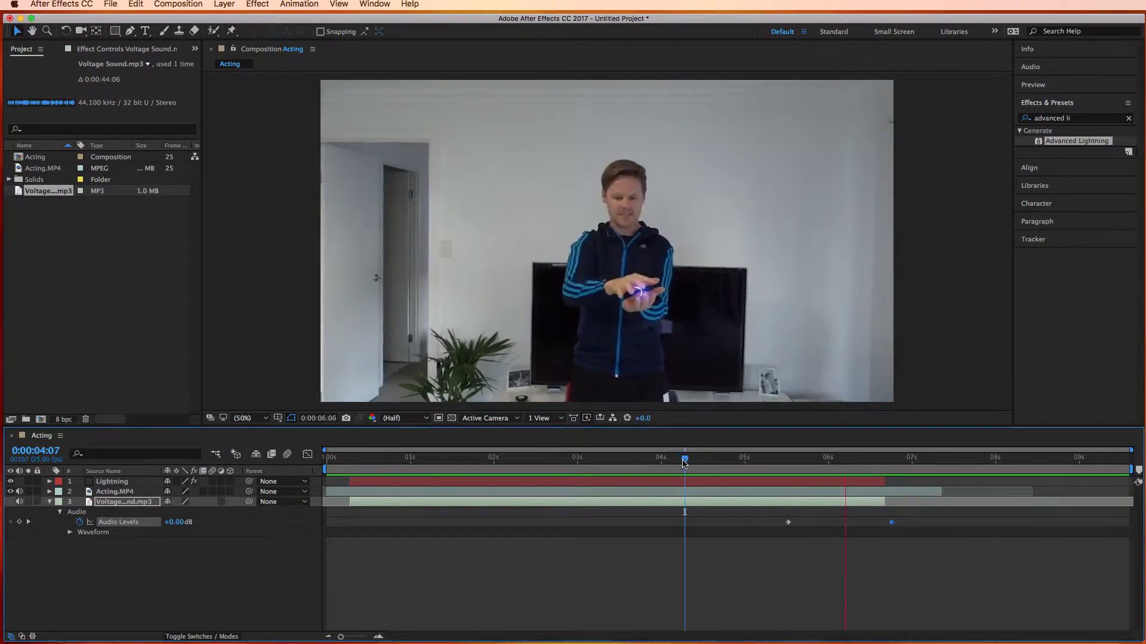
left_click(961, 517)
left_click(893, 523)
double_click(892, 524)
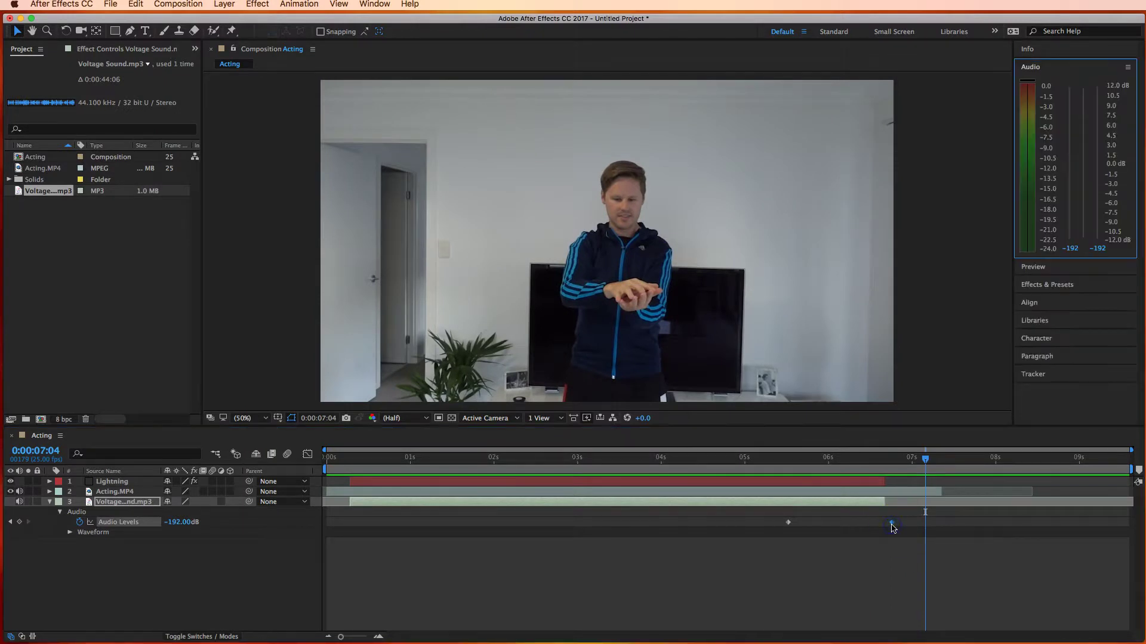
left_click_drag(925, 462, 891, 463)
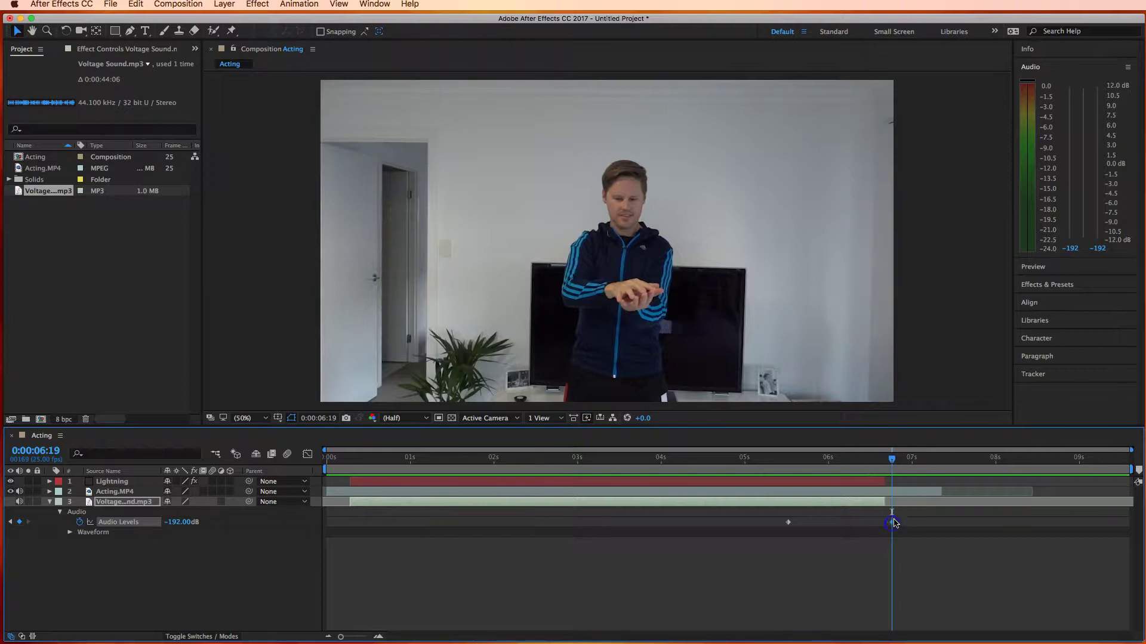
left_click_drag(182, 522, 225, 526)
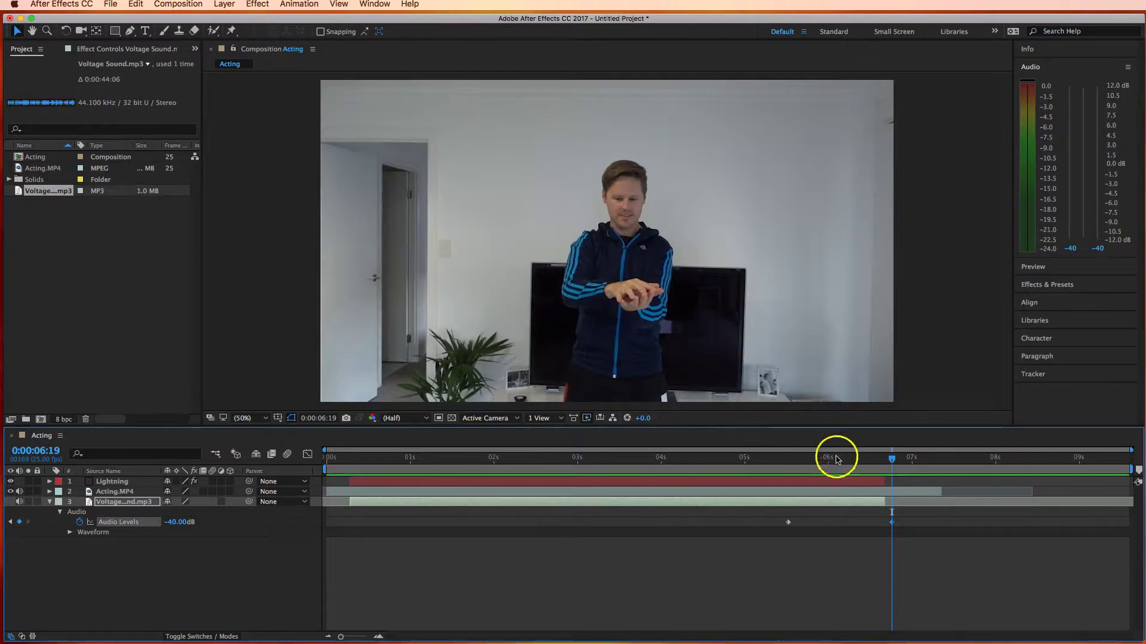
Replay the gentler fade from 0:00:05:05, then return to the composition start
left_click(812, 460)
left_click_drag(813, 460, 762, 460)
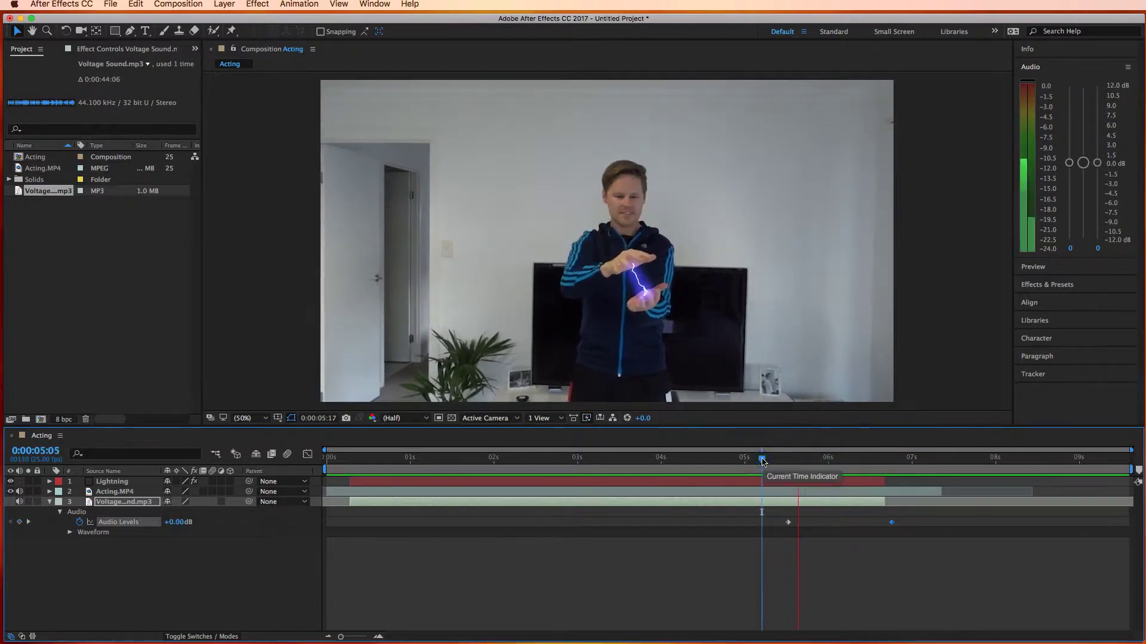
key("space")
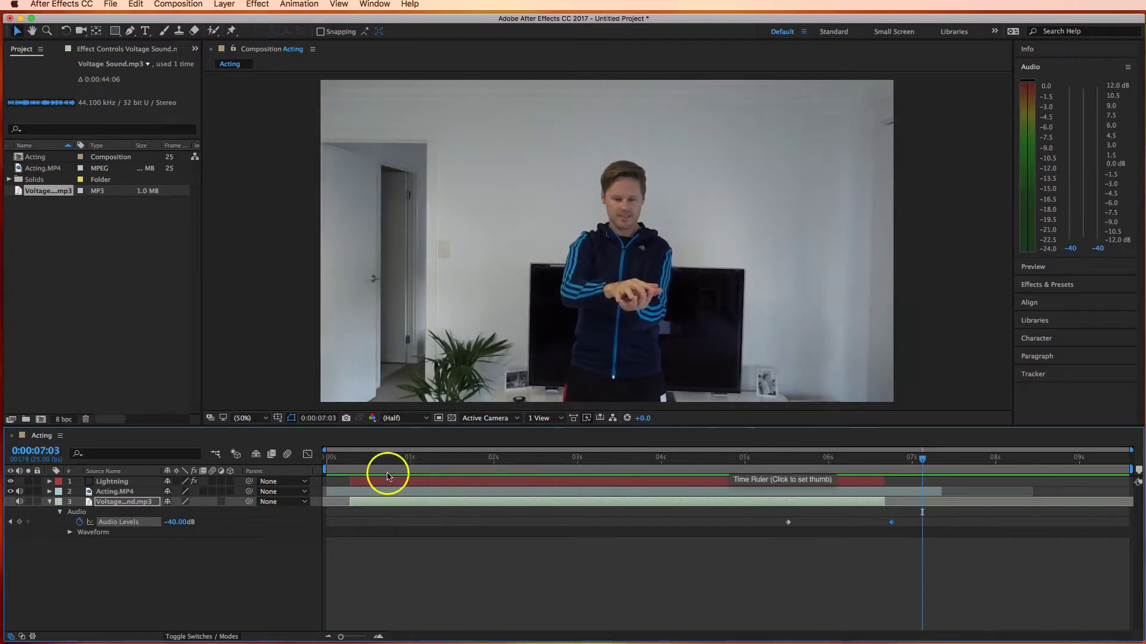
left_click_drag(349, 460, 316, 462)
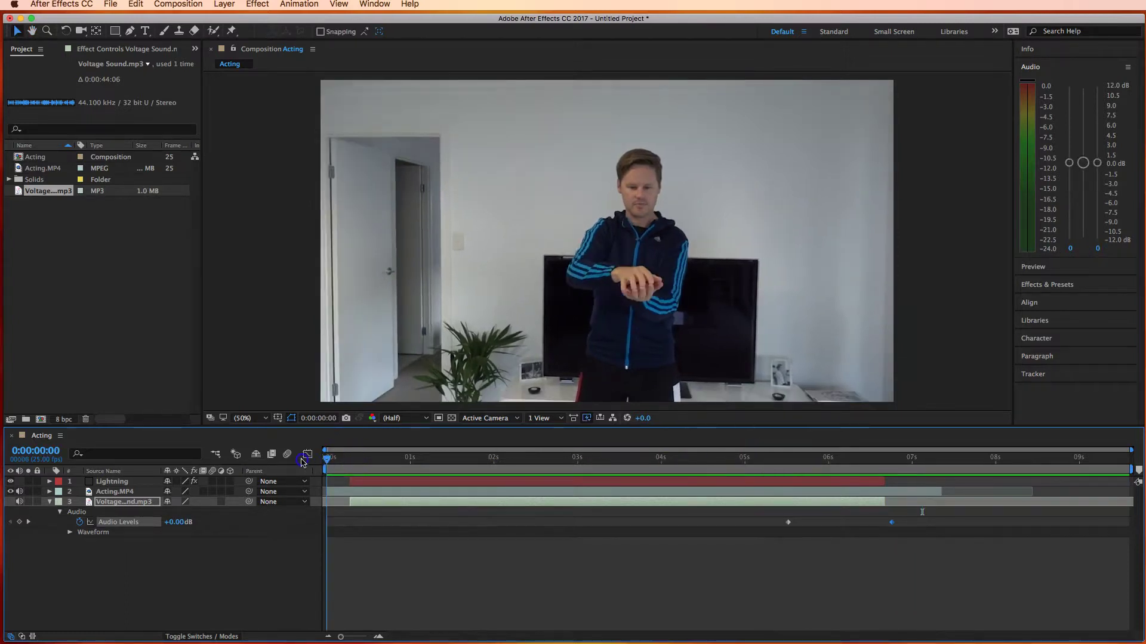
Deselect all layers and preview the whole Acting composition with the gentler voltage fade
left_click(567, 520)
key("space")
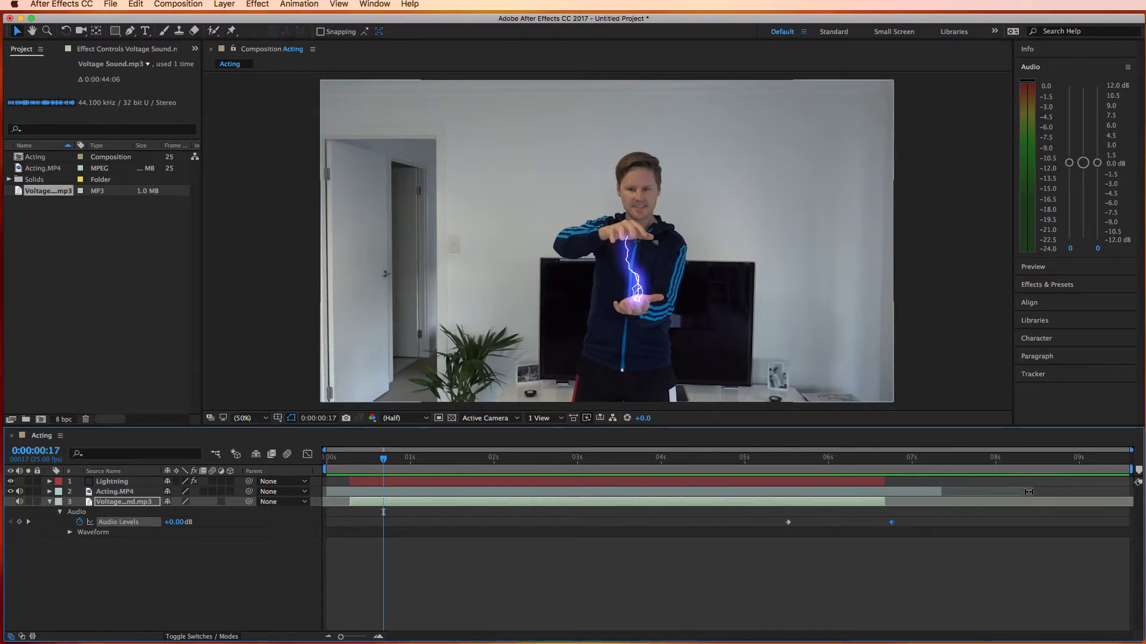
Send the Acting composition to Media Encoder with File > Export > Add to Adobe Media Encoder Queue
left_click(111, 4)
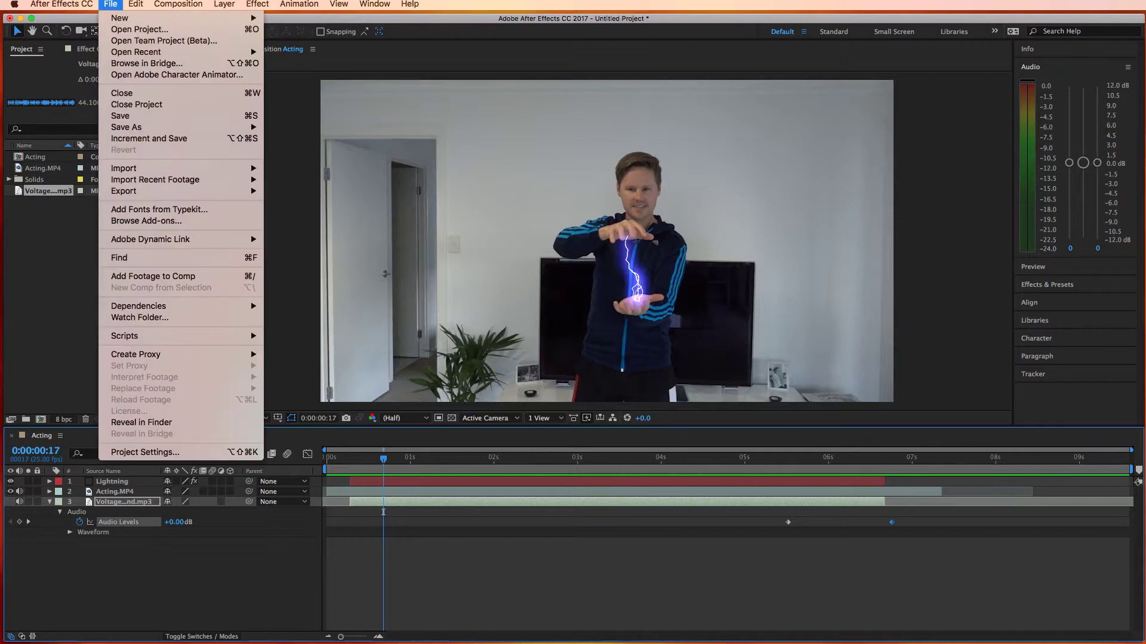
left_click(188, 191)
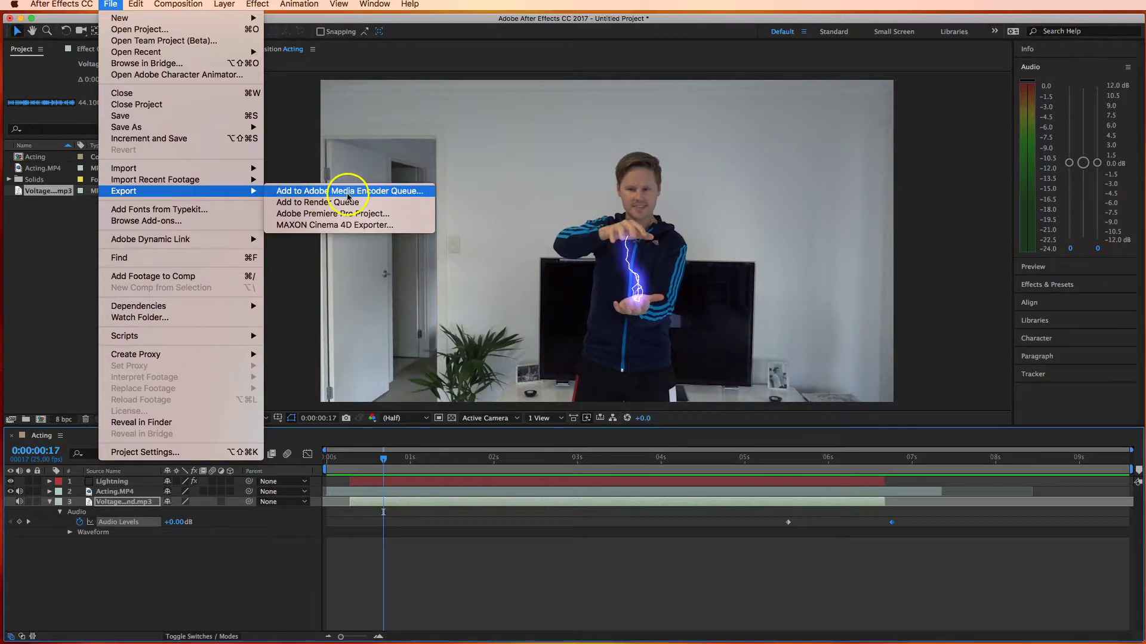
left_click(382, 191)
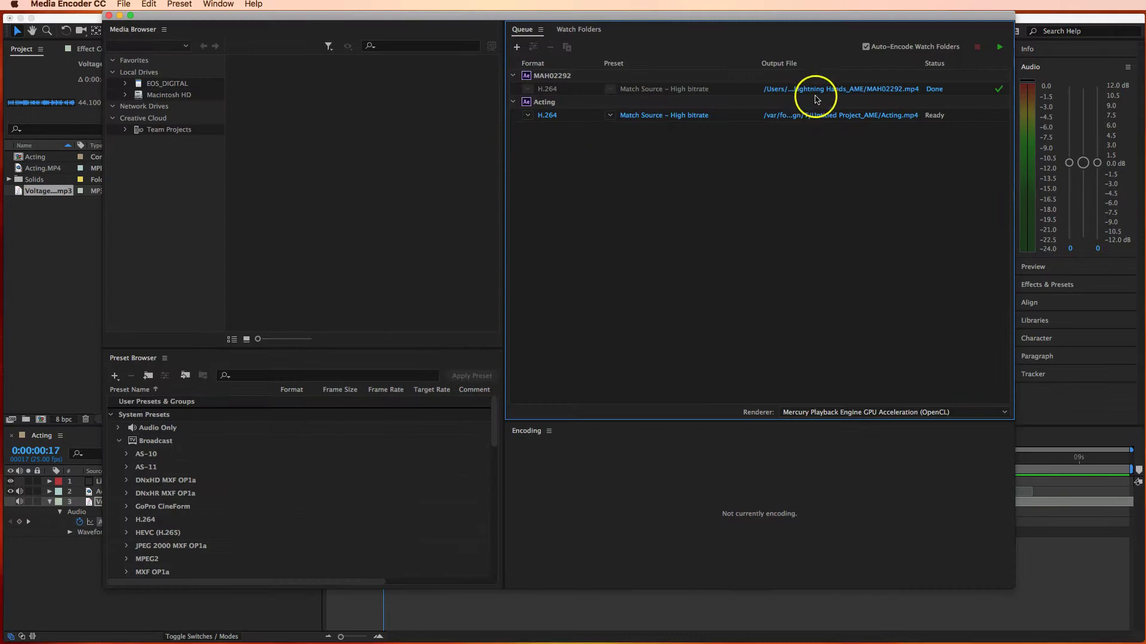
Delete the finished MAH02292 job from the queue and bring Media Encoder to the front
left_click(975, 91)
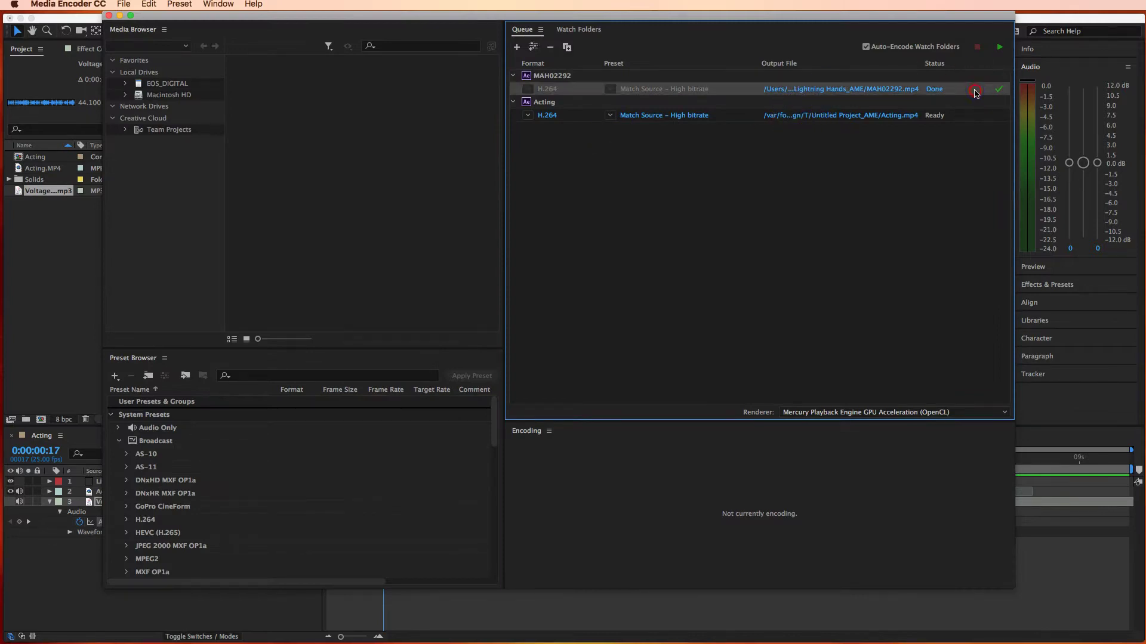
key("Delete")
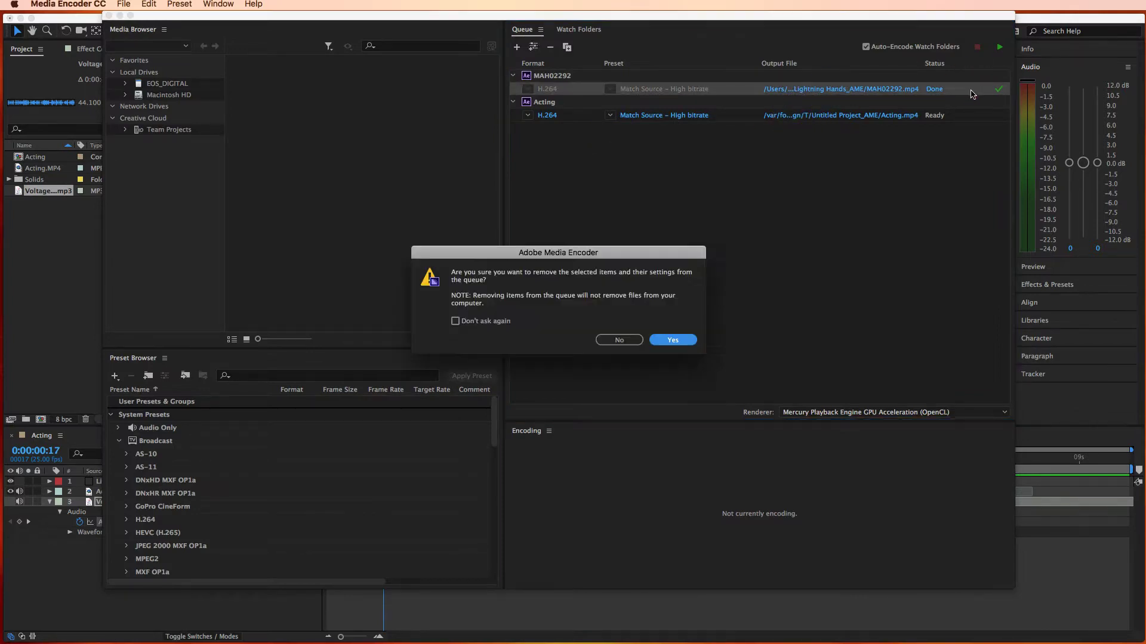
left_click(662, 339)
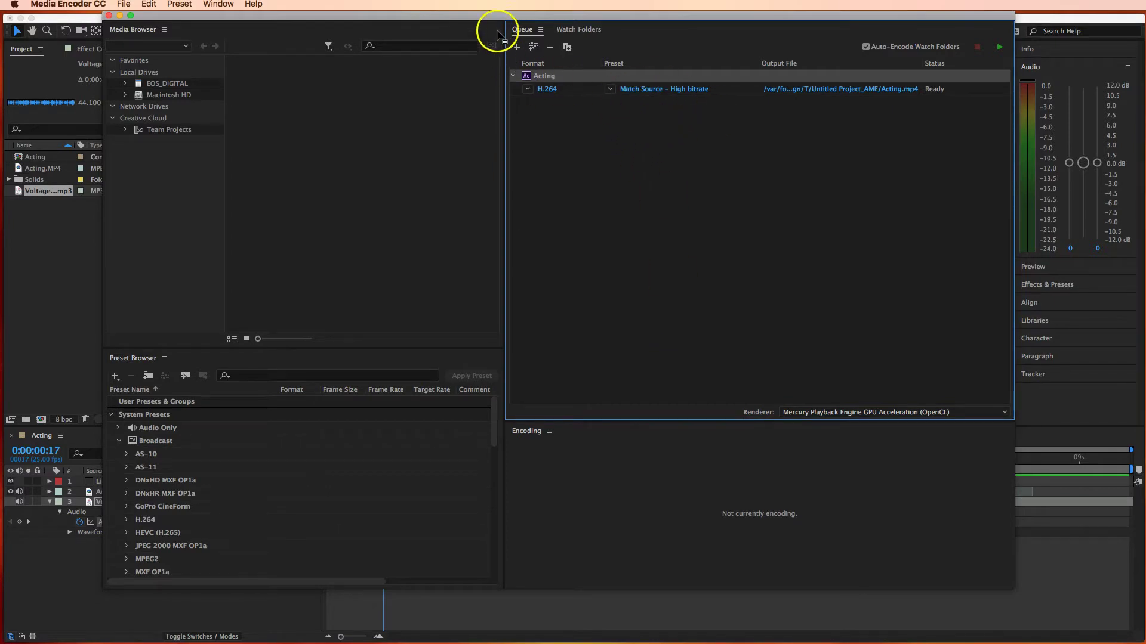
left_click(20, 18)
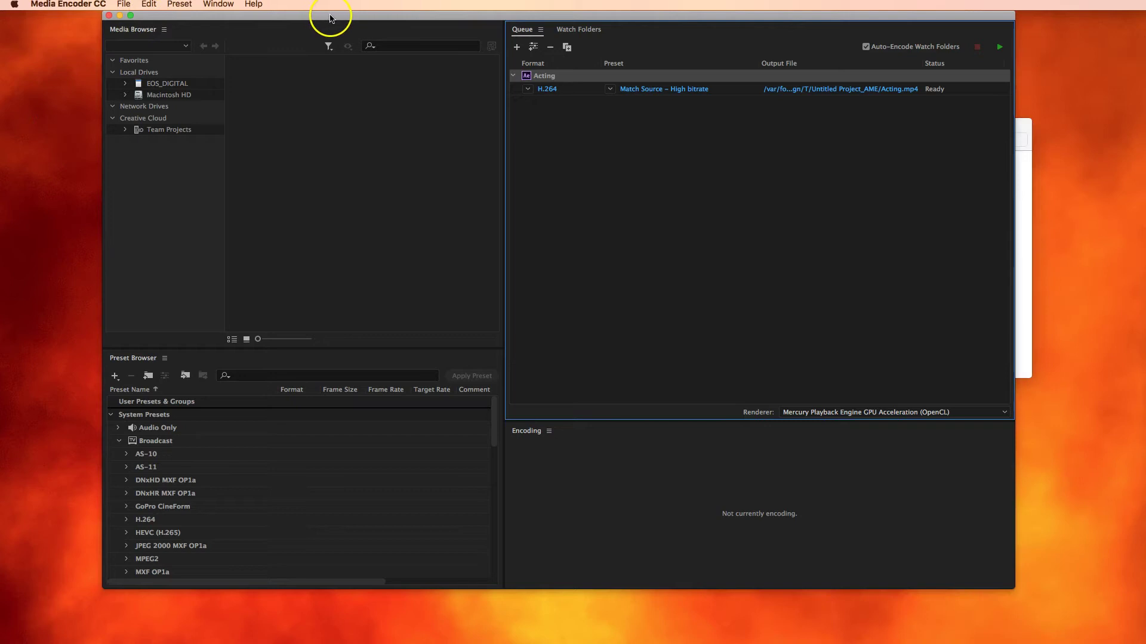
left_click_drag(337, 18, 364, 16)
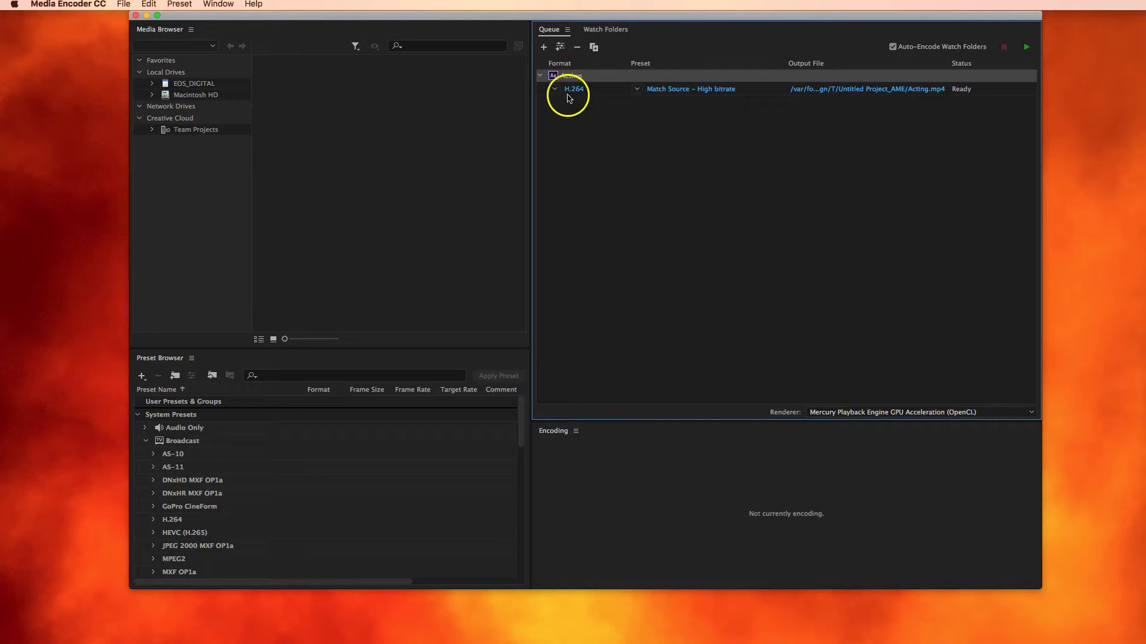
Keep Acting on H.264 with the Match Source - High bitrate preset and bring up its output file location
left_click(556, 91)
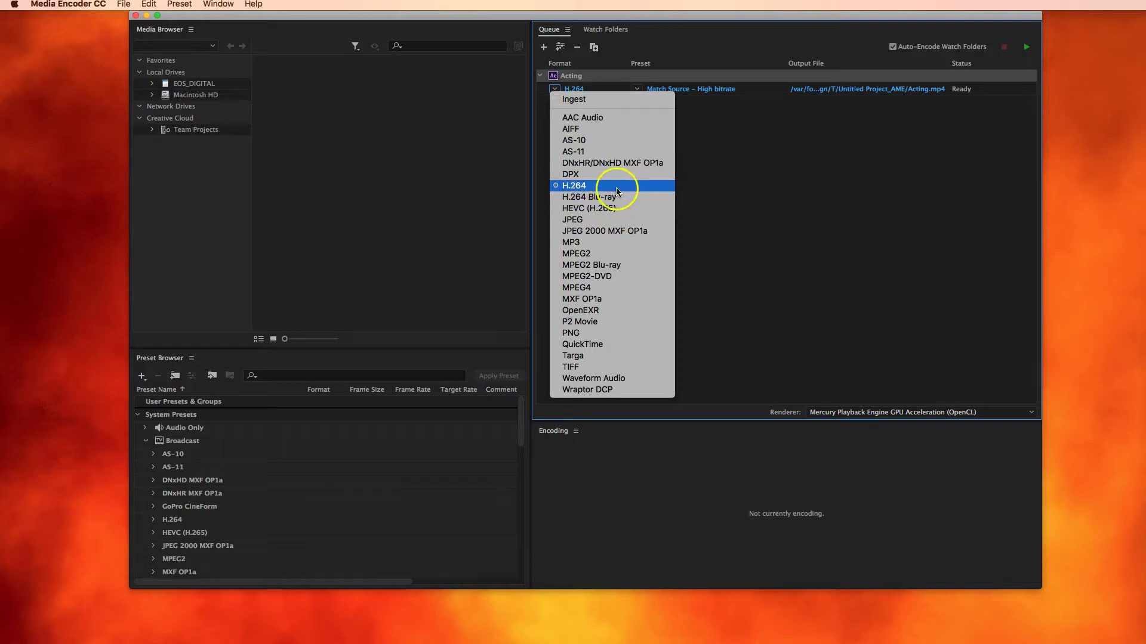
left_click(597, 186)
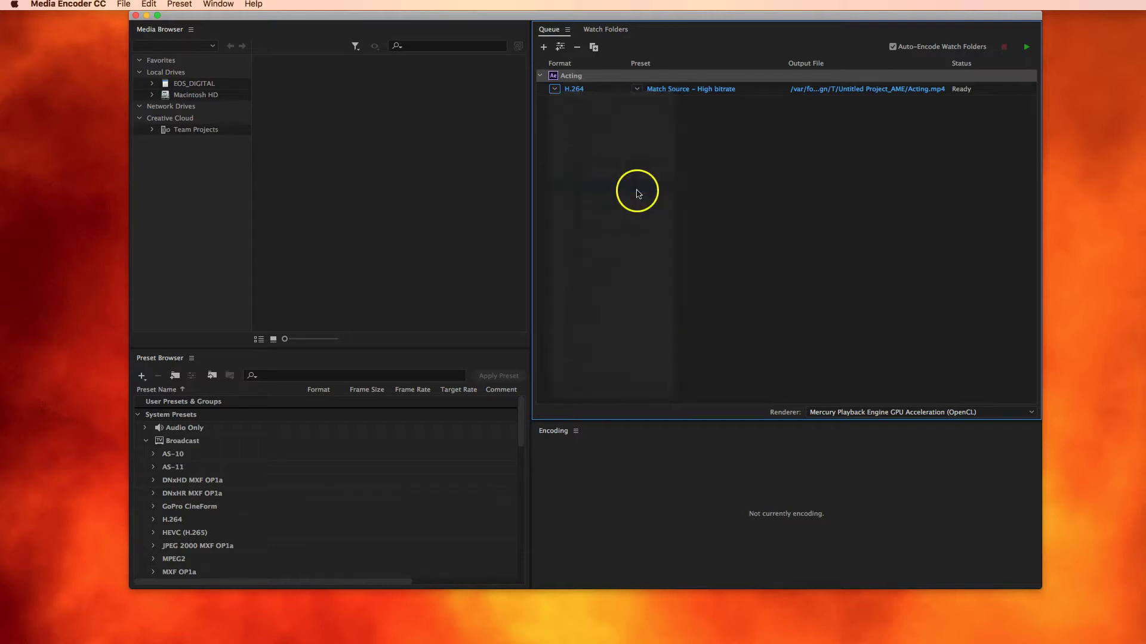
left_click(637, 90)
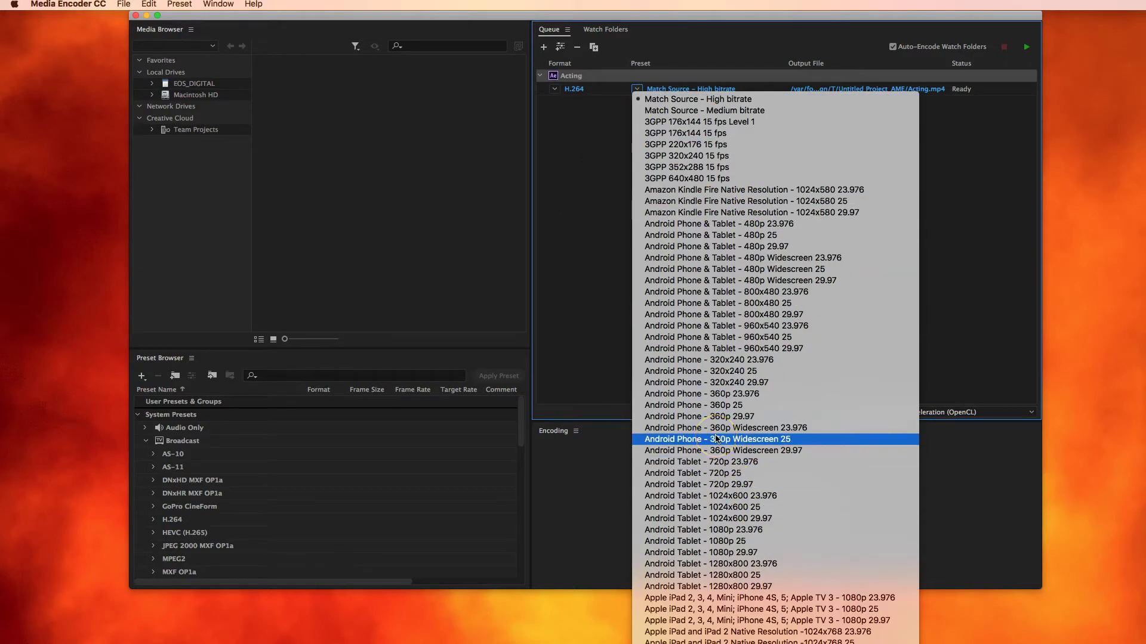
scroll(717, 439, "down", 10)
left_click(592, 236)
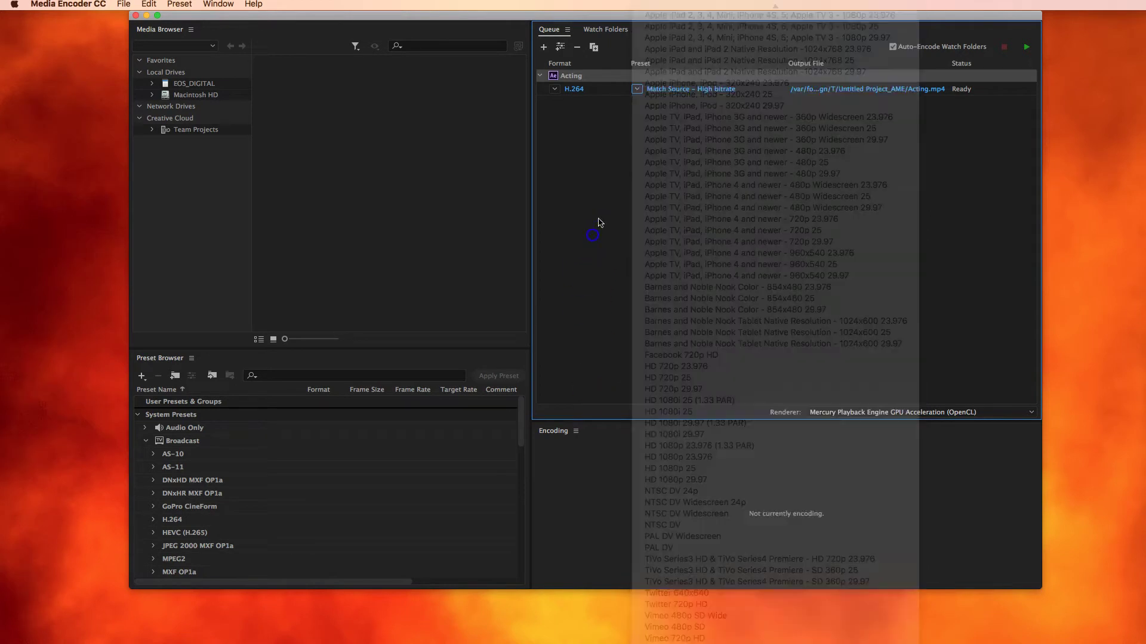
mouse_move(711, 97)
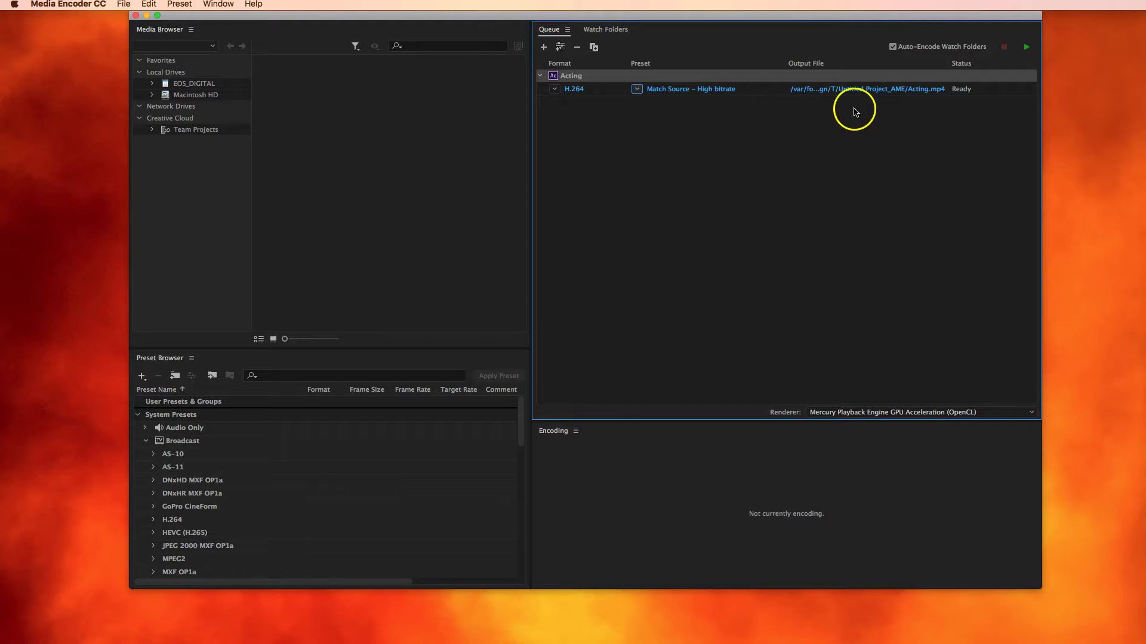
left_click(890, 94)
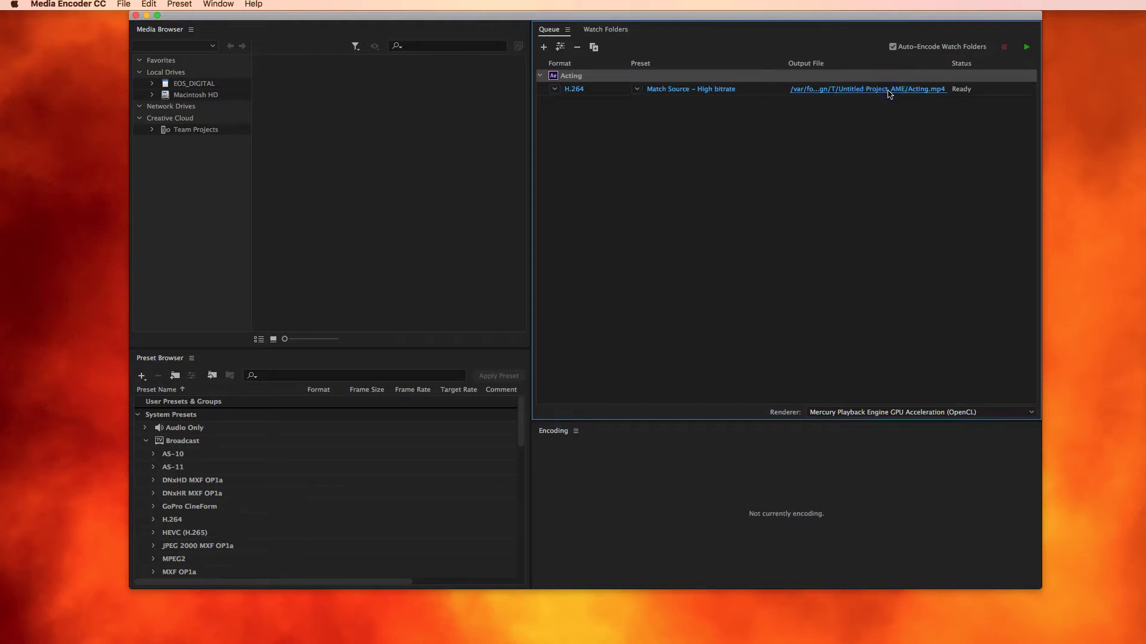
Save Acting.mp4 into the Untitled Project_AME folder and start the queue to encode it
left_click(897, 93)
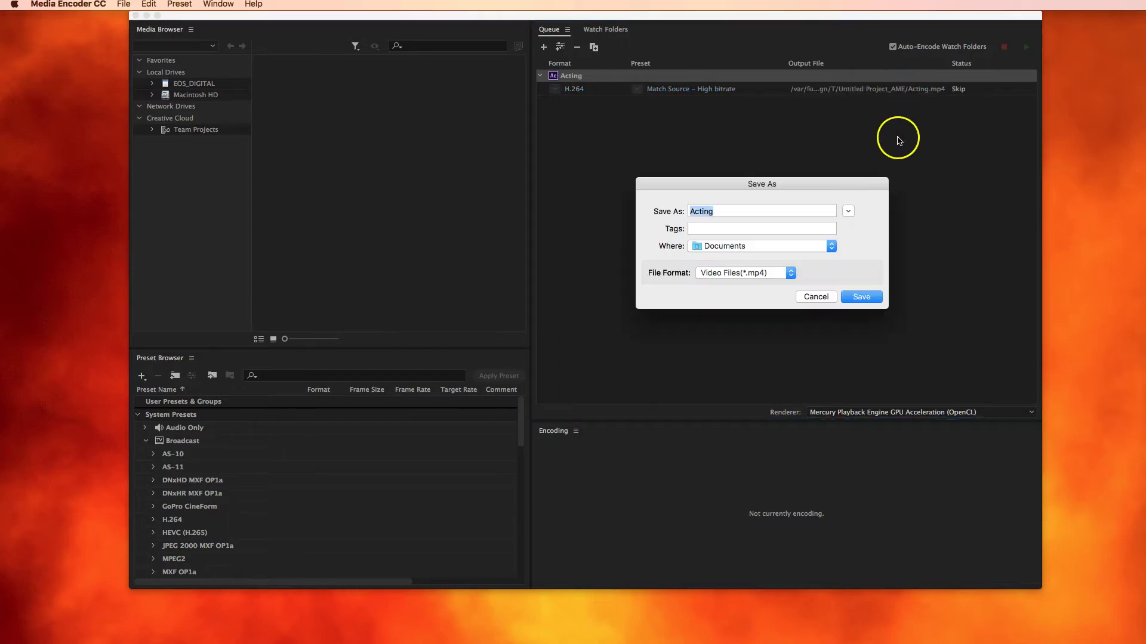
left_click(849, 212)
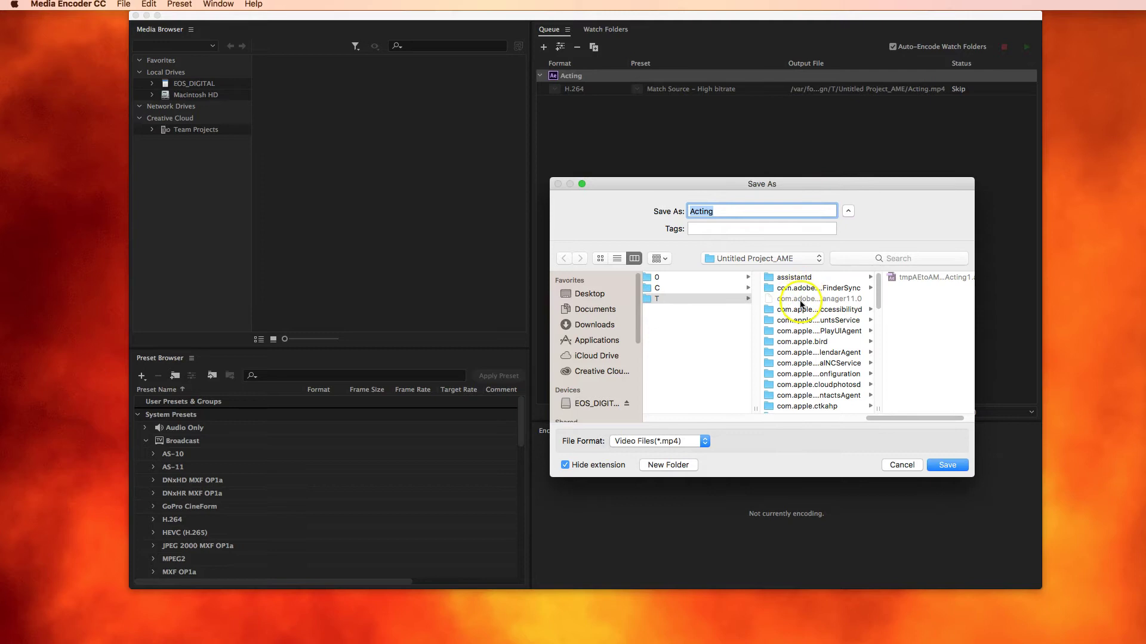
left_click(944, 467)
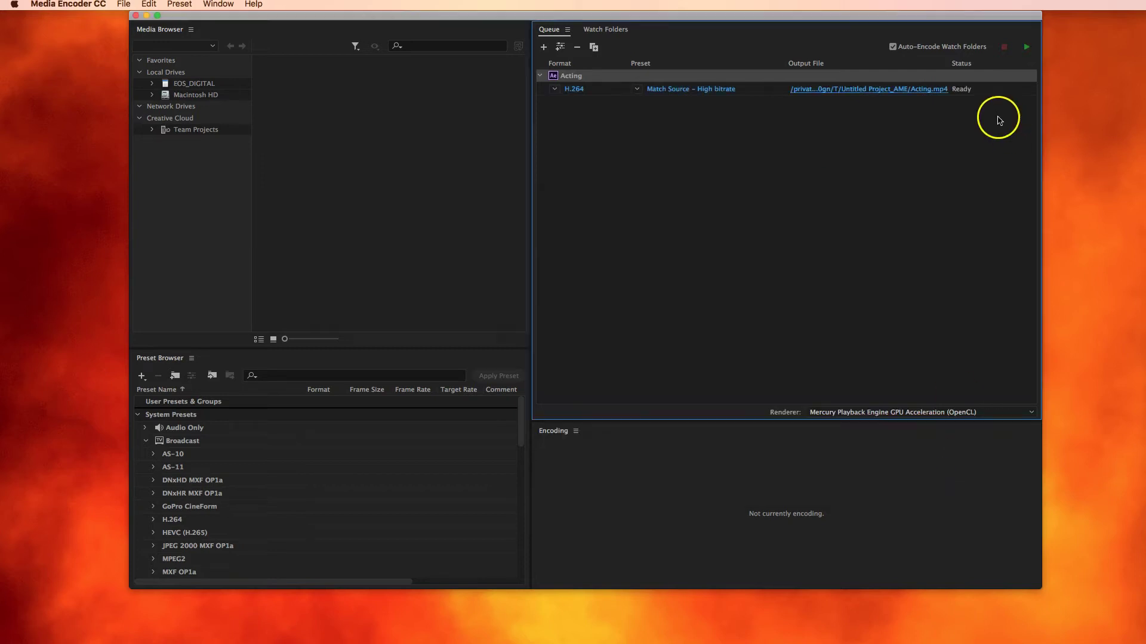
left_click(1026, 49)
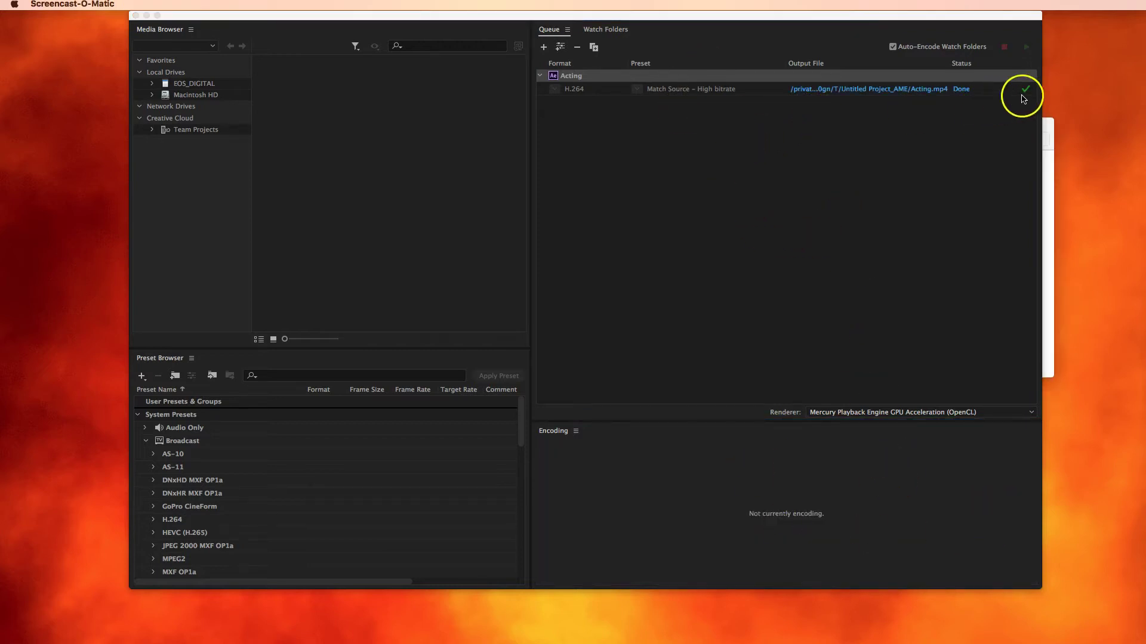
Quick Look the exported Acting.mp4 in the Untitled Project_AME folder, then close the preview
left_click(1050, 186)
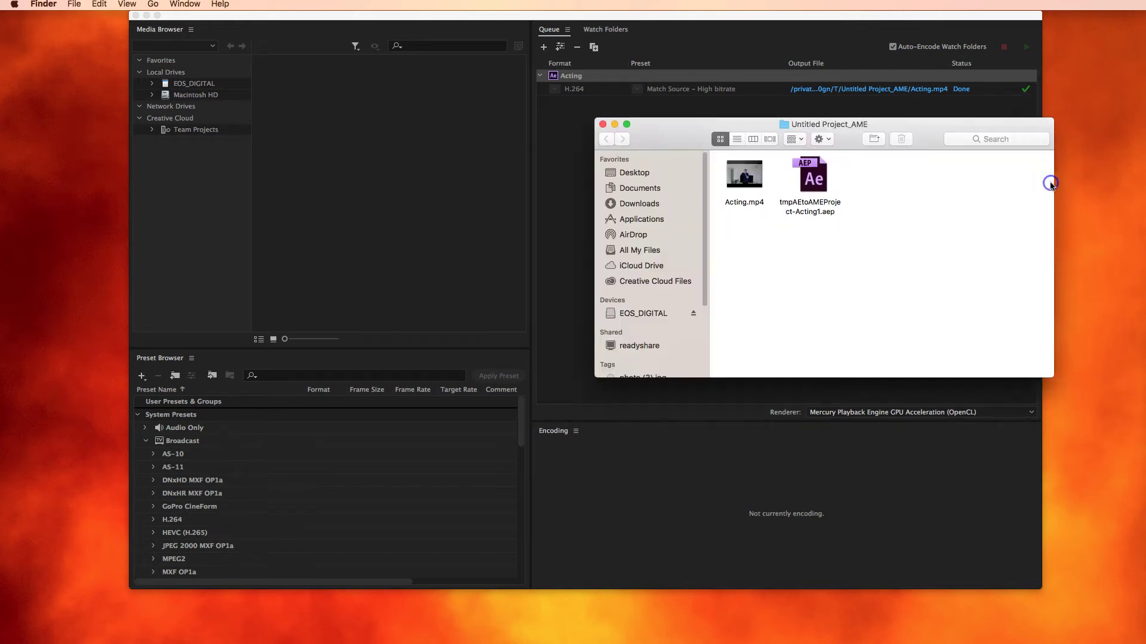
left_click(757, 183)
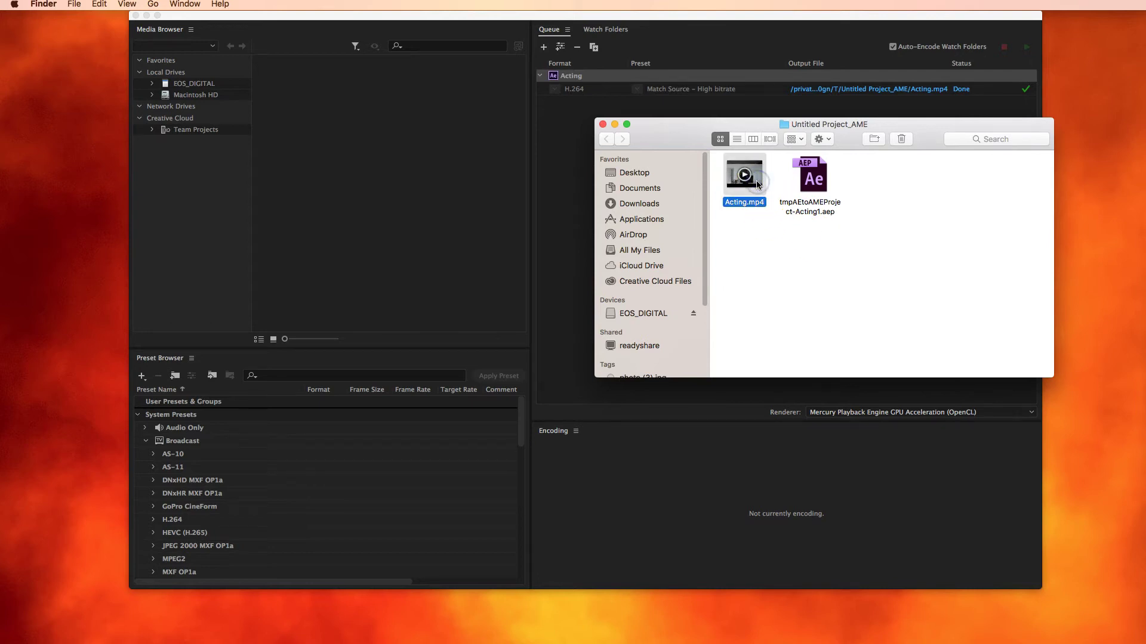
key("space")
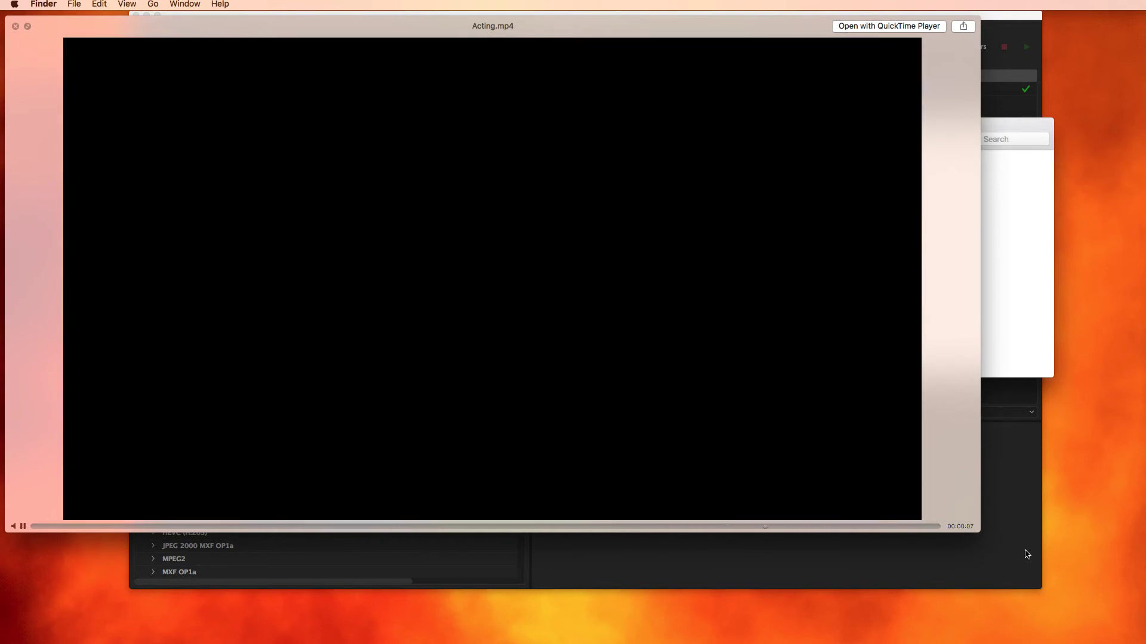
left_click(1026, 539)
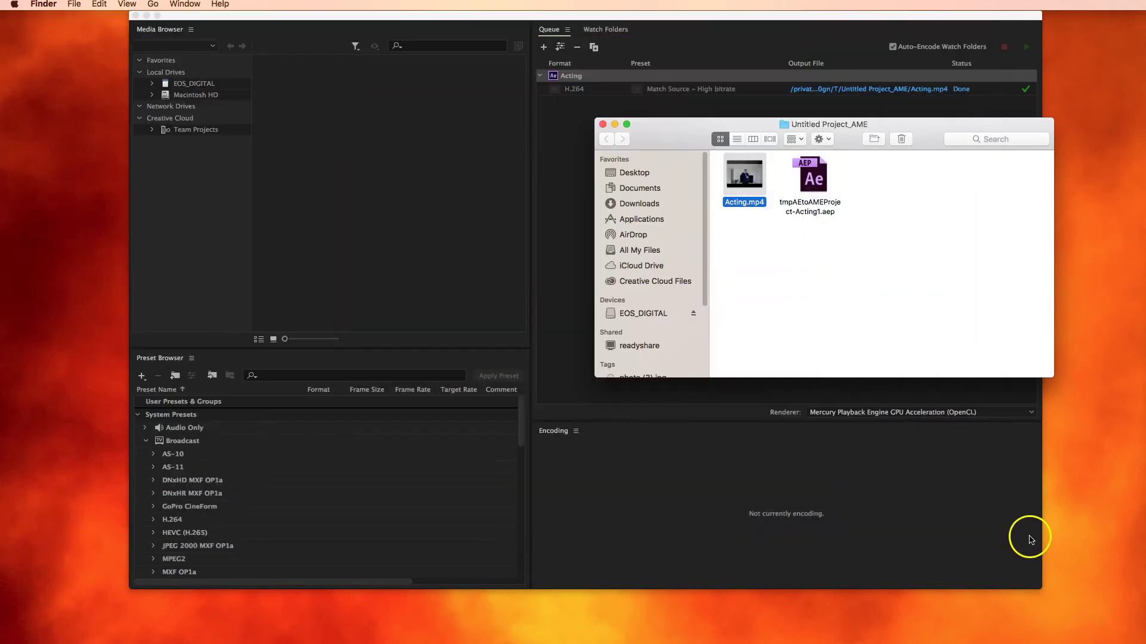